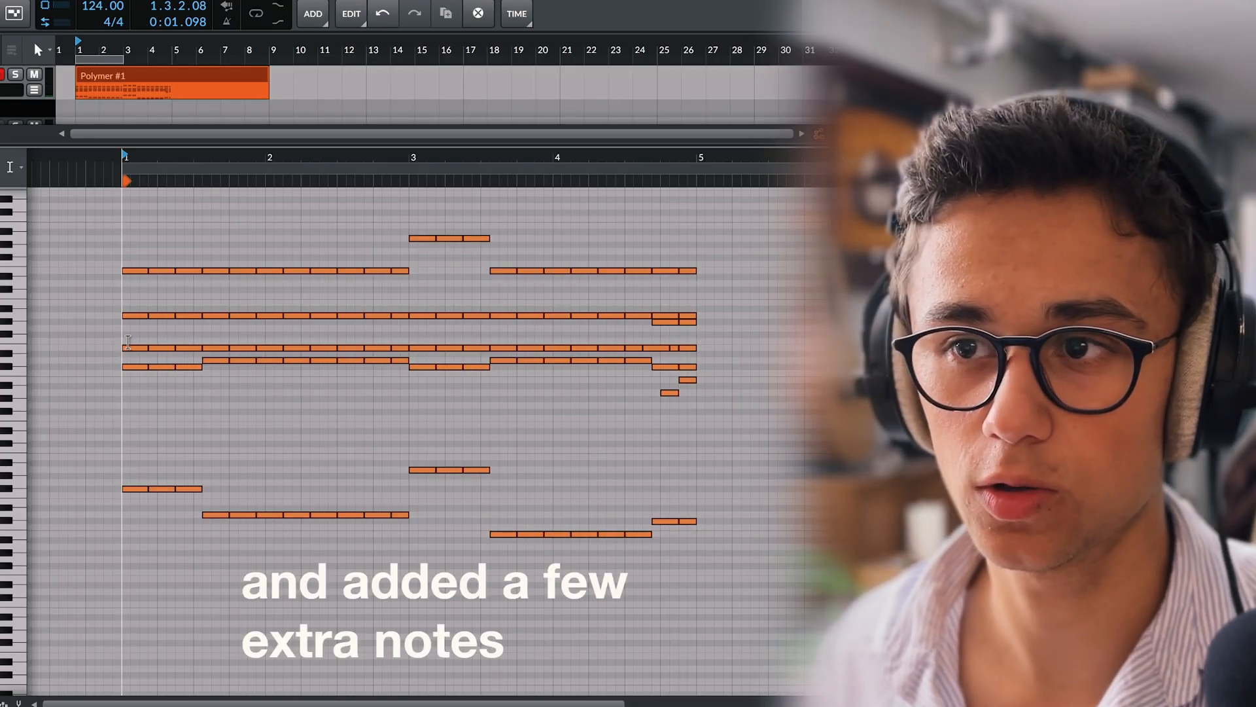
# Duplicate the notes in bars 1 to 4 of the Polymer #1 clip so they fill bars 5 to 8.
pyautogui.press('space')
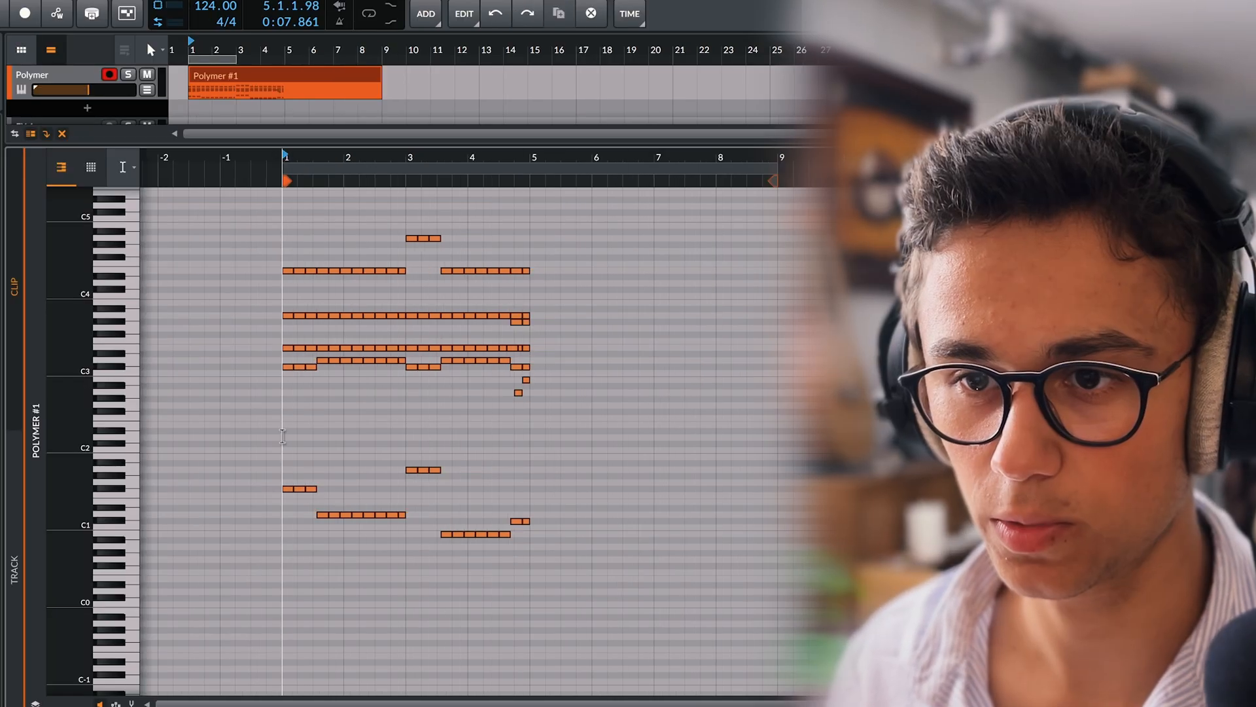
pyautogui.moveTo(283, 435); pyautogui.dragTo(529, 450)
pyautogui.hotkey('ctrl', 'd')
pyautogui.scroll(5, 811, 450)
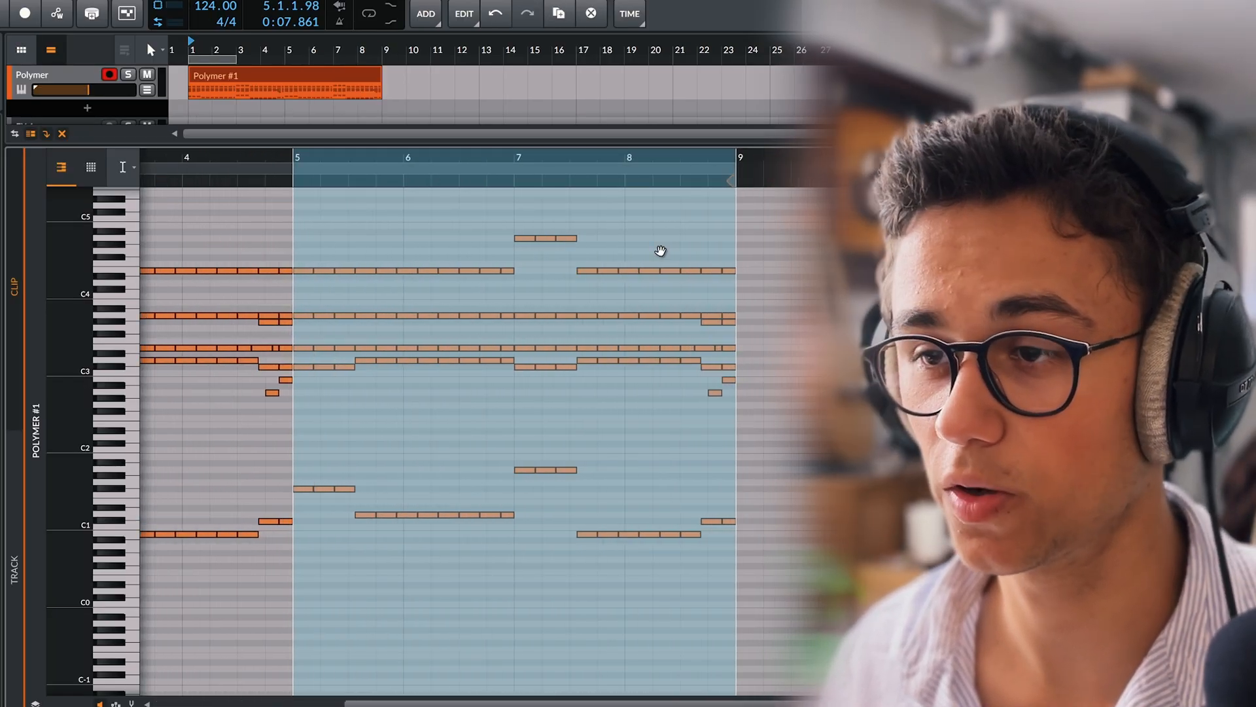
# Compare the notes at the end of the first phrase before bar 5 with the varied ending in bar 8.
pyautogui.click(658, 251)
pyautogui.press('1')
pyautogui.moveTo(624, 236); pyautogui.dragTo(787, 641)
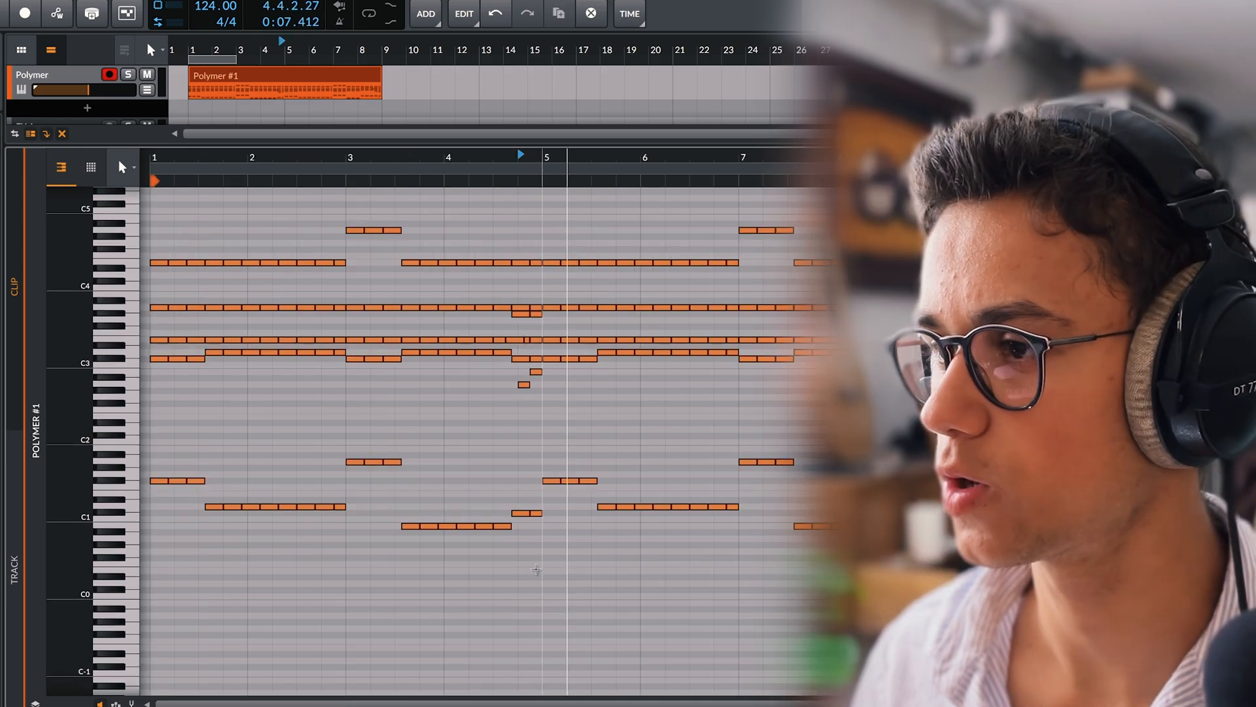
pyautogui.moveTo(536, 576); pyautogui.dragTo(443, 180)
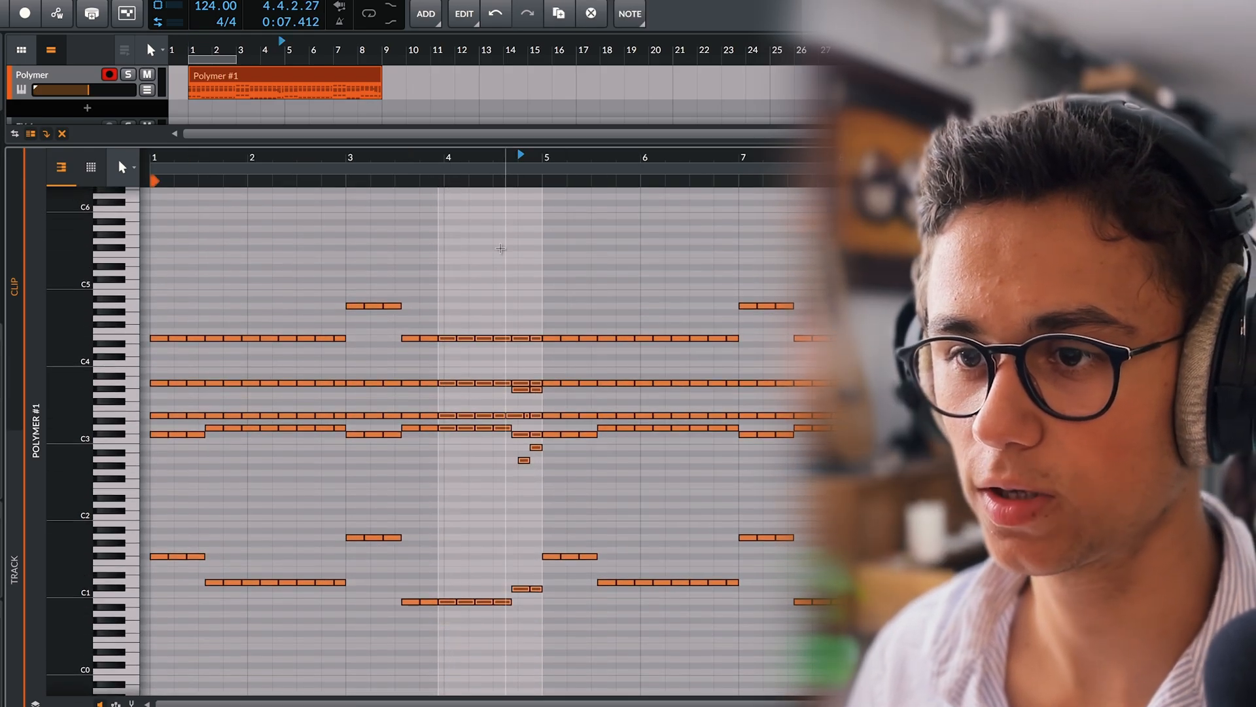
pyautogui.click(504, 249)
pyautogui.scroll(-3, 804, 321)
pyautogui.scroll(4, 838, 295)
pyautogui.moveTo(662, 293); pyautogui.dragTo(732, 589)
pyautogui.click(685, 573)
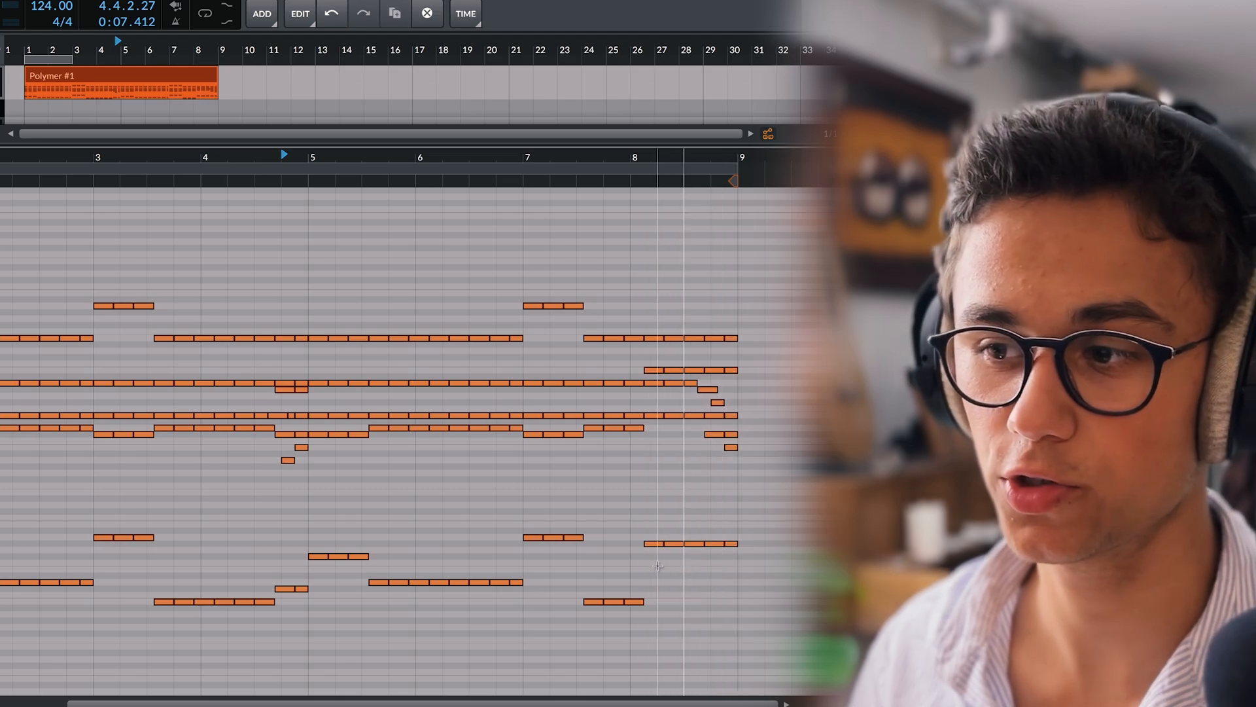
# Play the chords from bars 3 and 7, and extend the Polymer #1 clip to bar 25 in the arrangement.
pyautogui.scroll(-3, 259, 574)
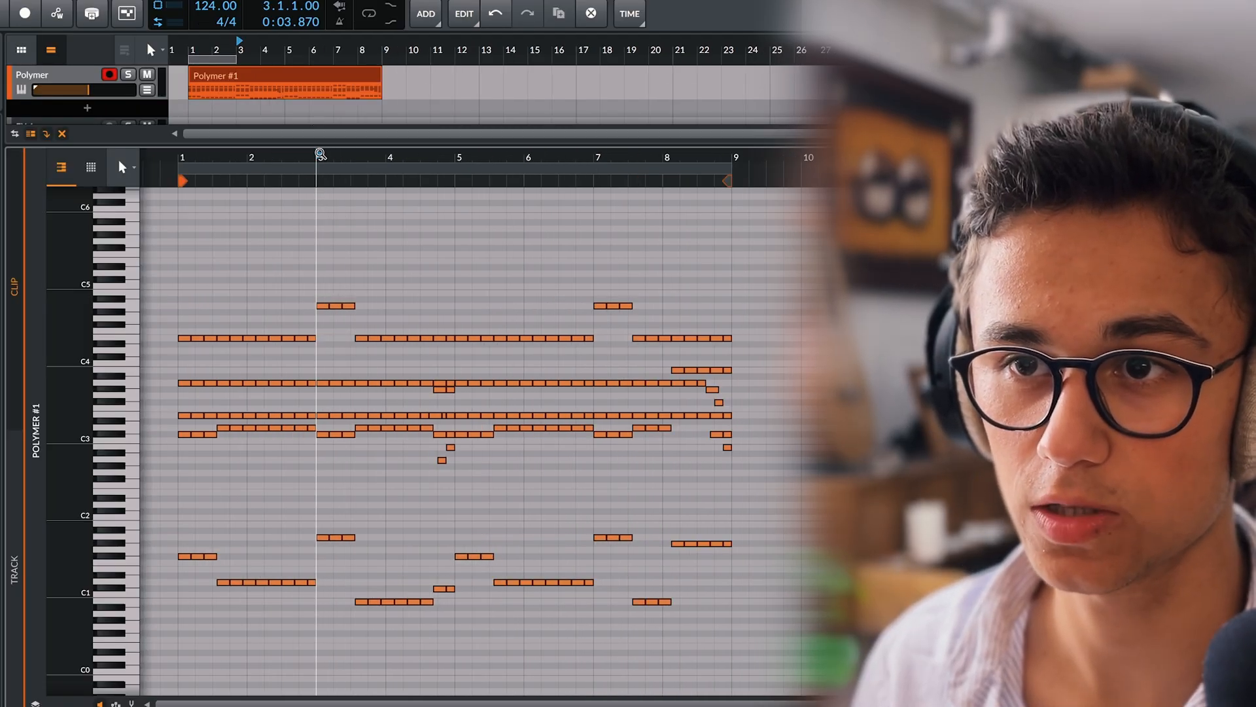
pyautogui.press('space')
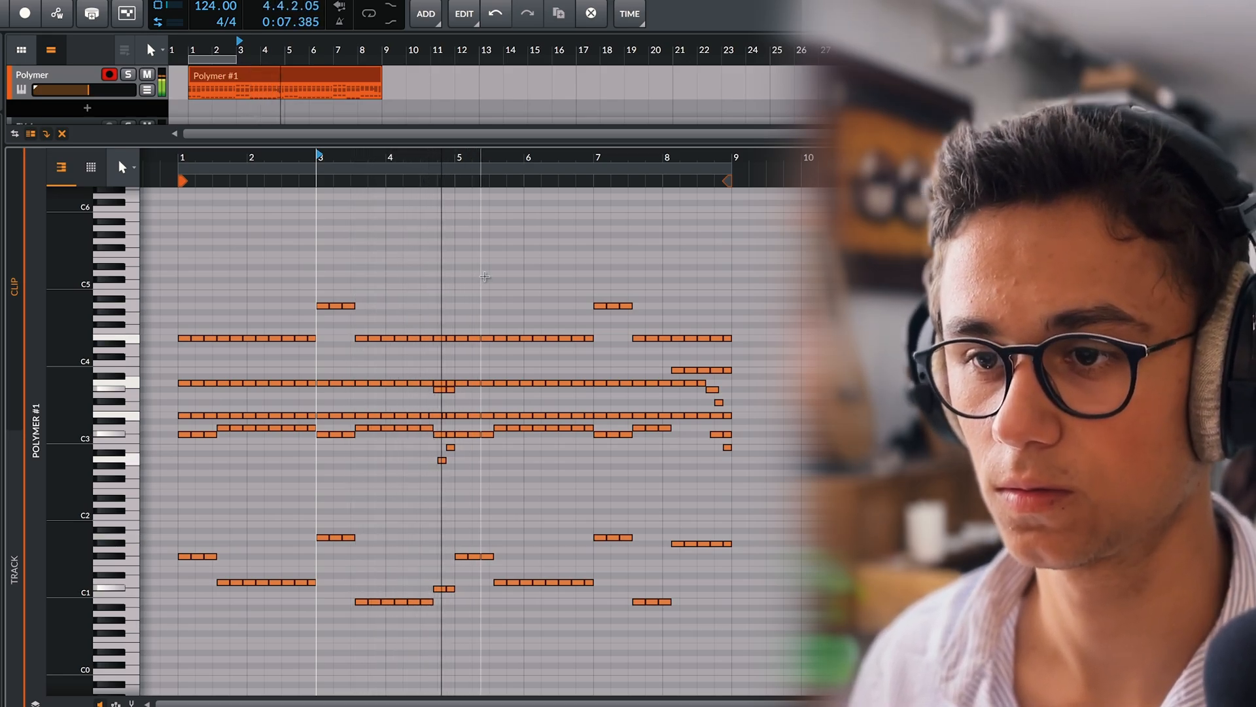
pyautogui.click(598, 157)
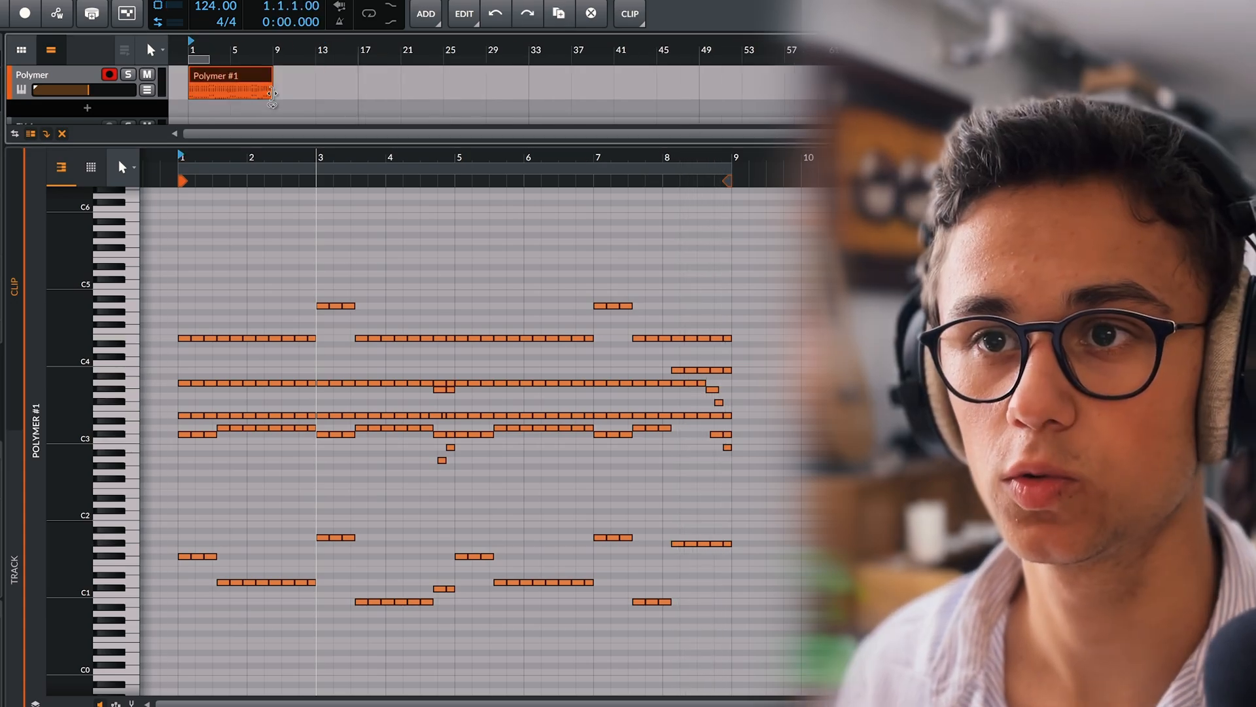
pyautogui.moveTo(273, 97); pyautogui.dragTo(468, 97)
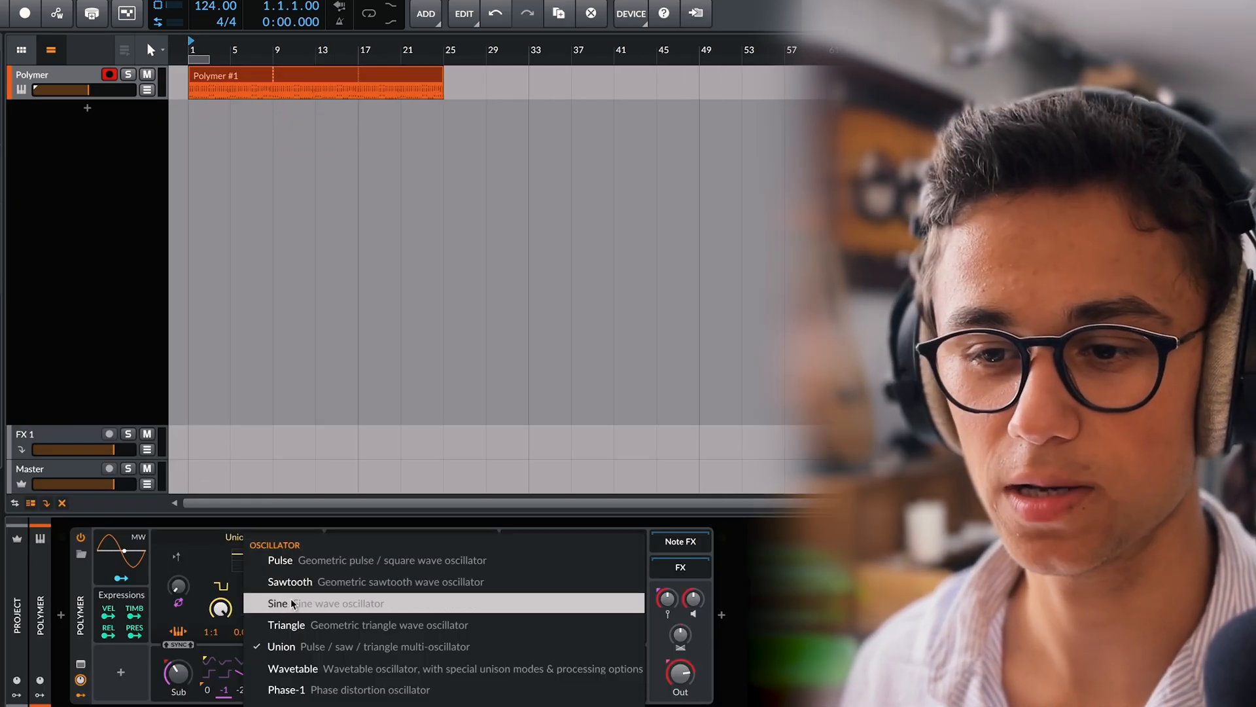
# Switch the Polymer oscillator to Sawtooth and turn its Sub level fully down.
pyautogui.click(323, 582)
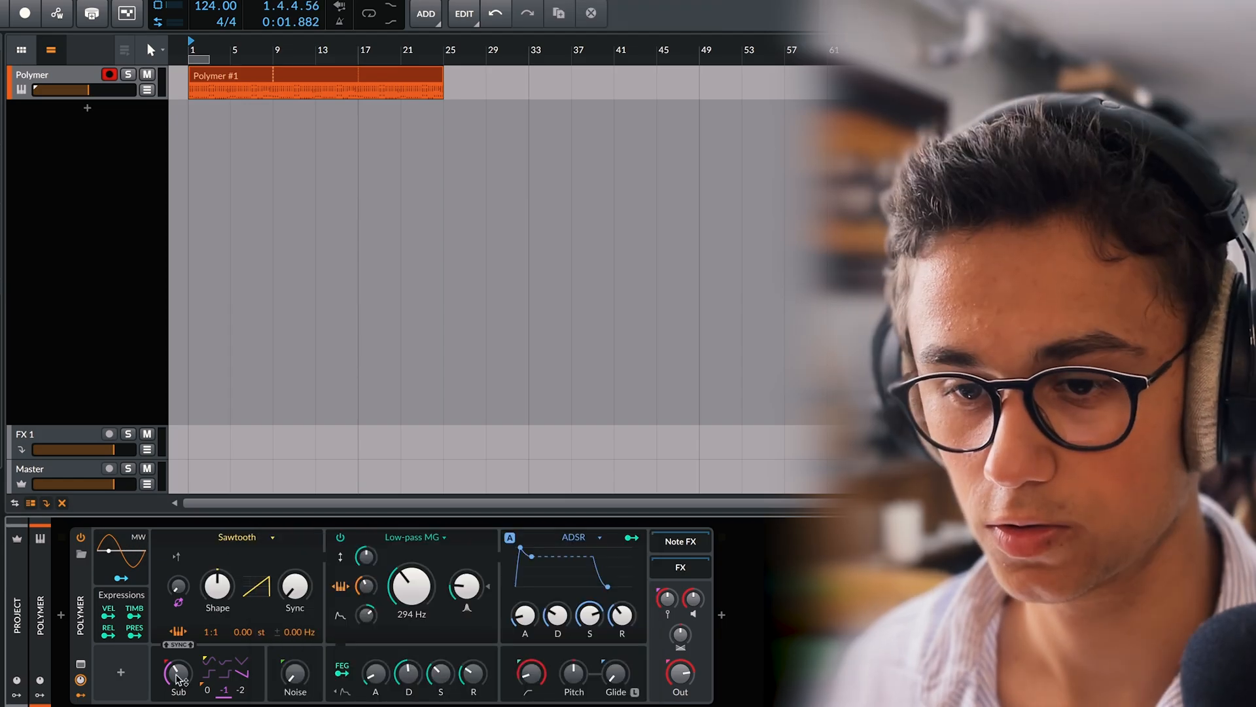
pyautogui.moveTo(186, 666); pyautogui.dragTo(186, 674)
pyautogui.press('space')
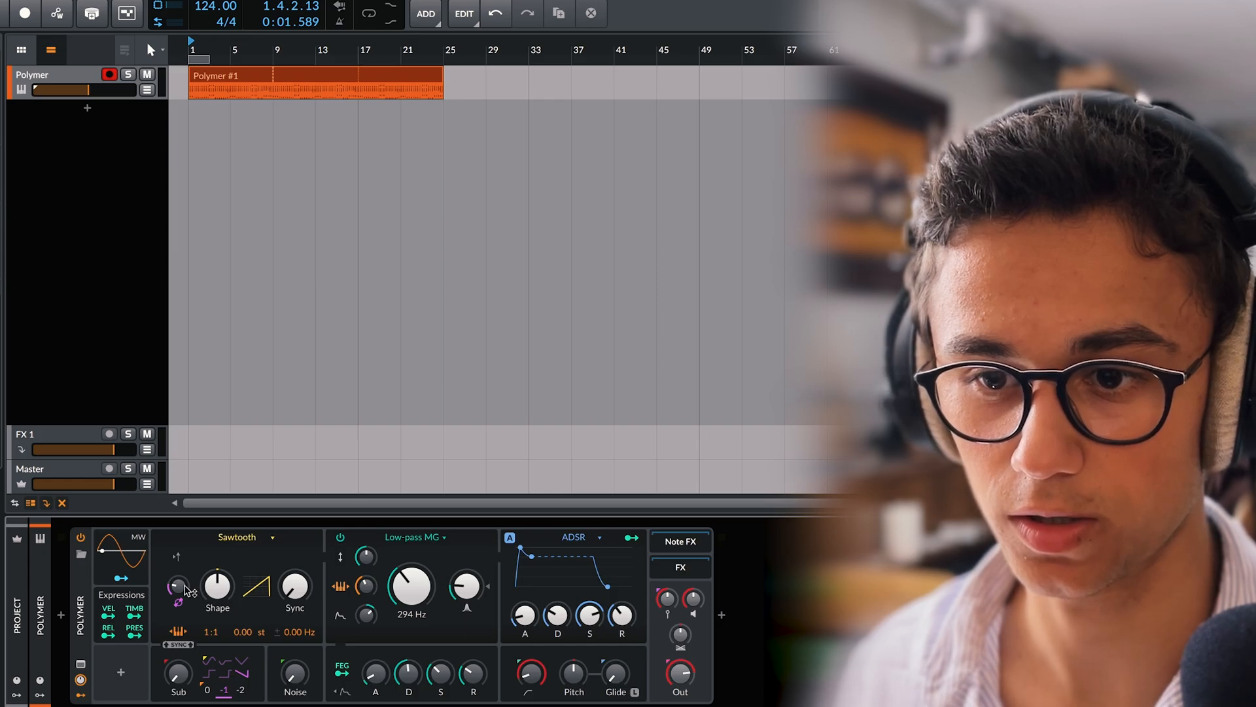
# Set the small modulation amount beside the oscillator's Shape to 2.88 % and add a little Noise while listening.
pyautogui.moveTo(186, 588); pyautogui.dragTo(186, 579)
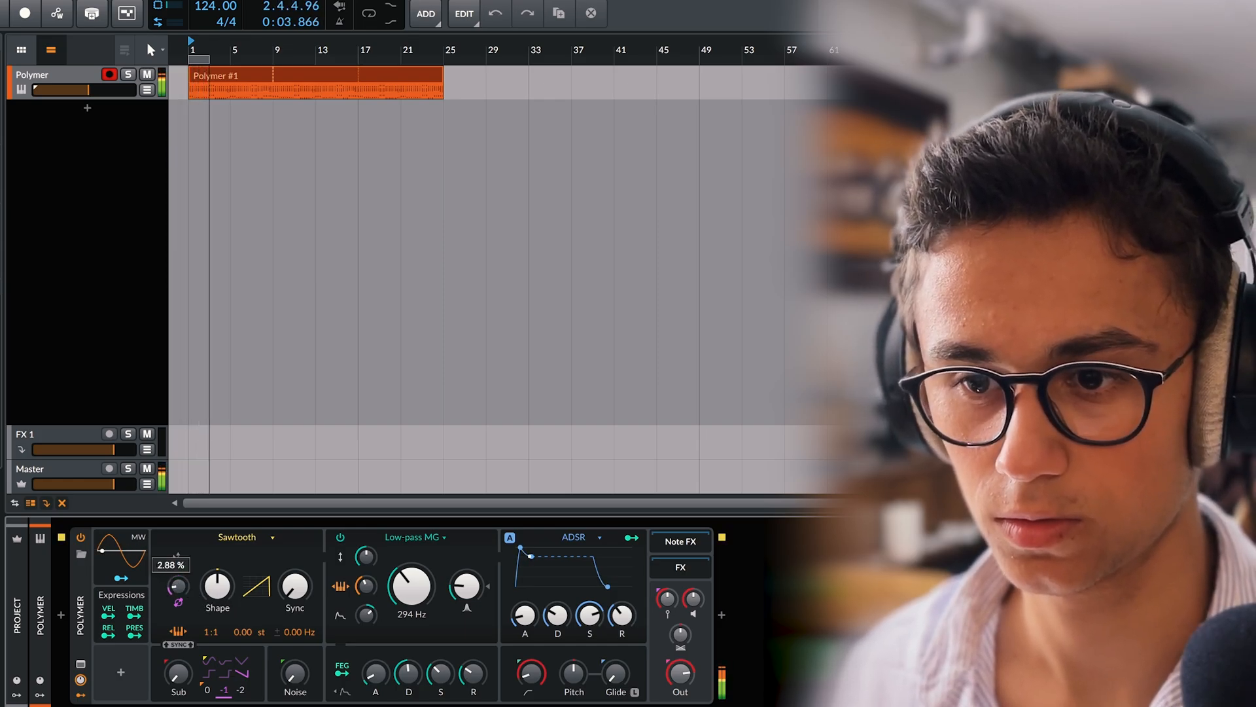
pyautogui.press('space')
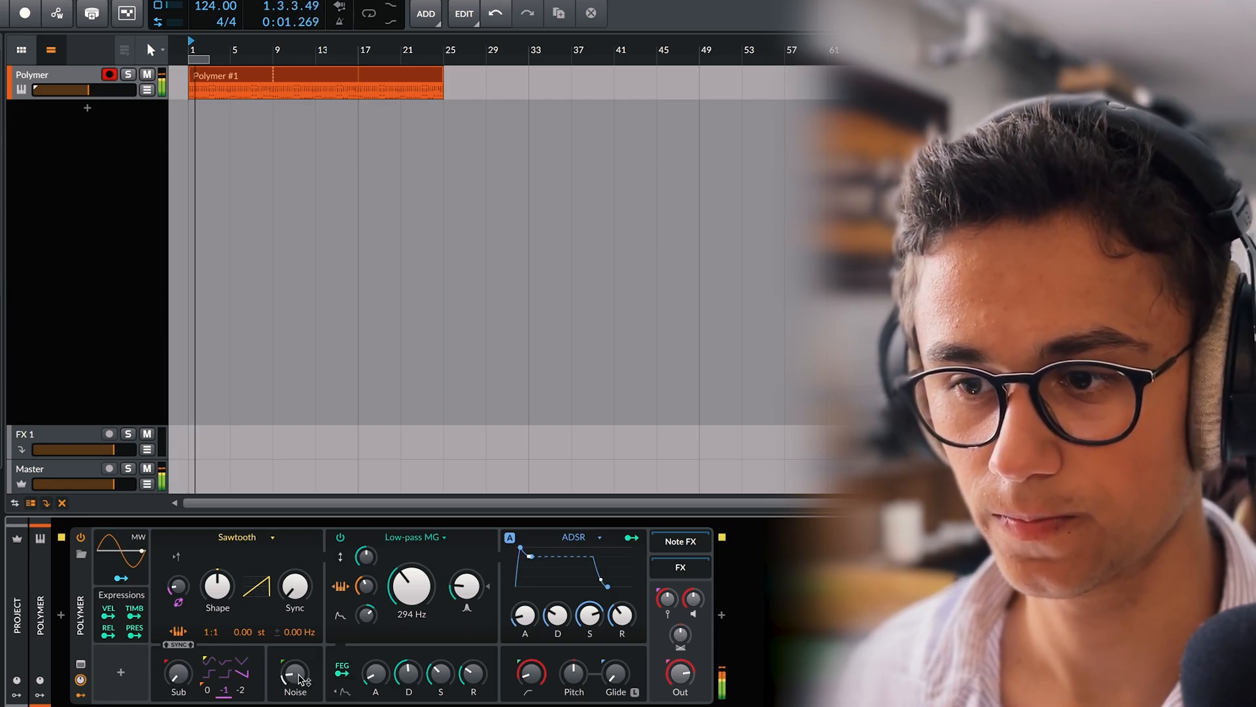
pyautogui.press('space')
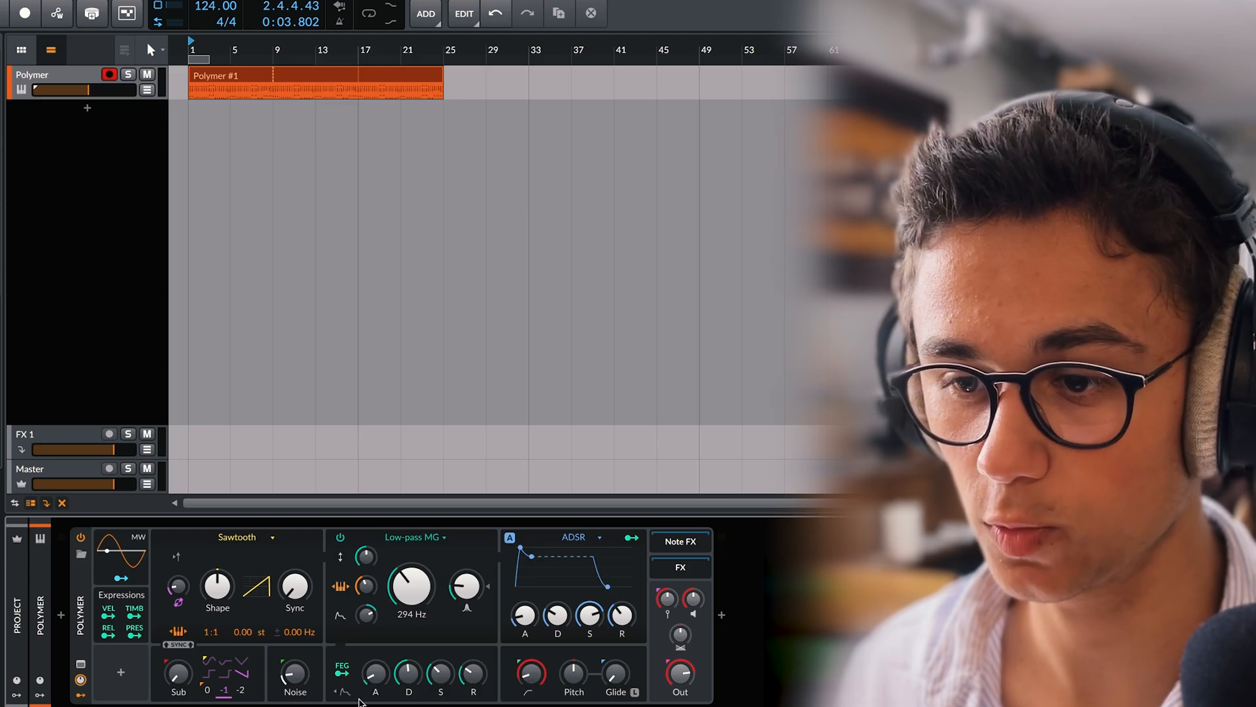
# Lower Polymer's Low-pass MG filter cutoff to 144 Hz during playback.
pyautogui.press('space')
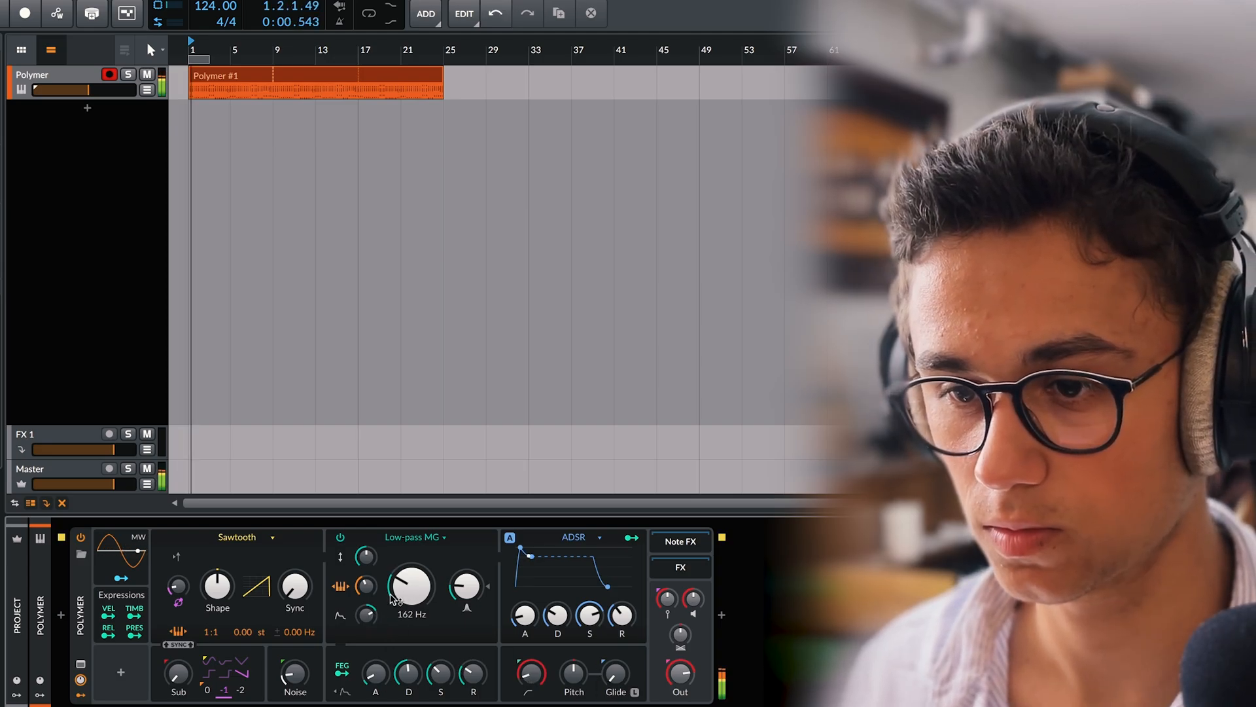
pyautogui.moveTo(366, 615); pyautogui.dragTo(419, 596)
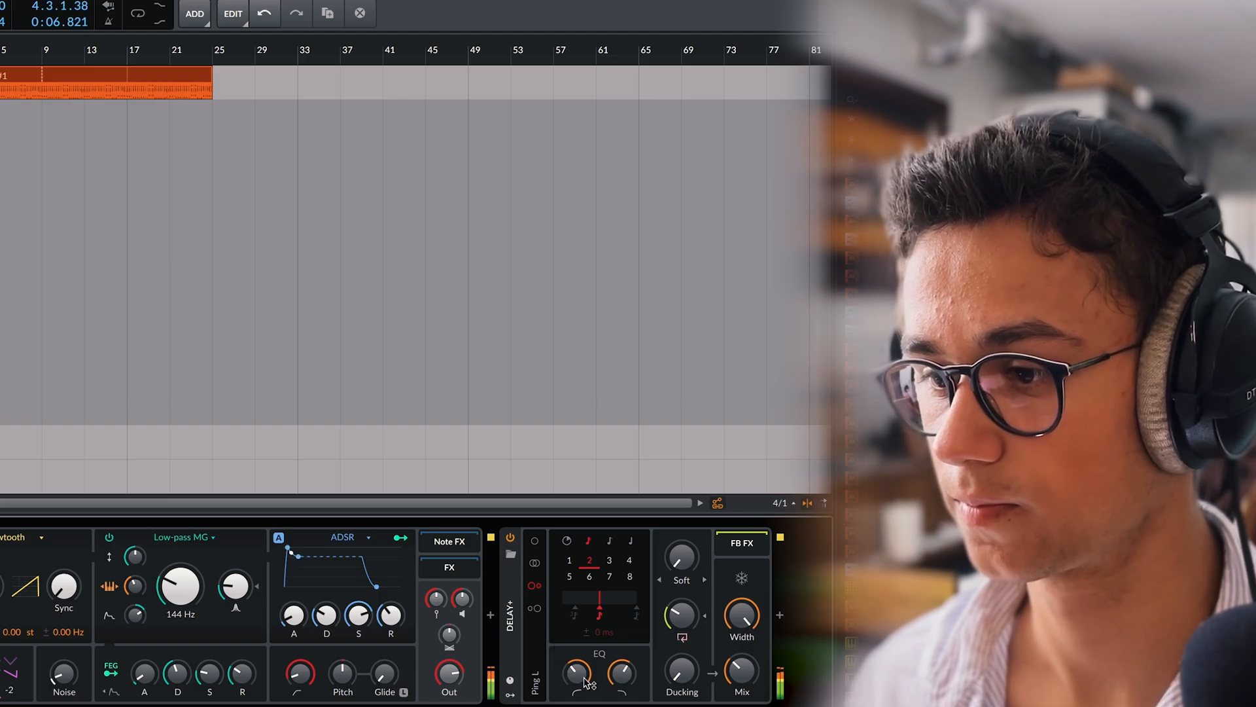
# Search the audio effects for "harmo" and add Harmonic Split after the Delay+ device.
pyautogui.click(780, 615)
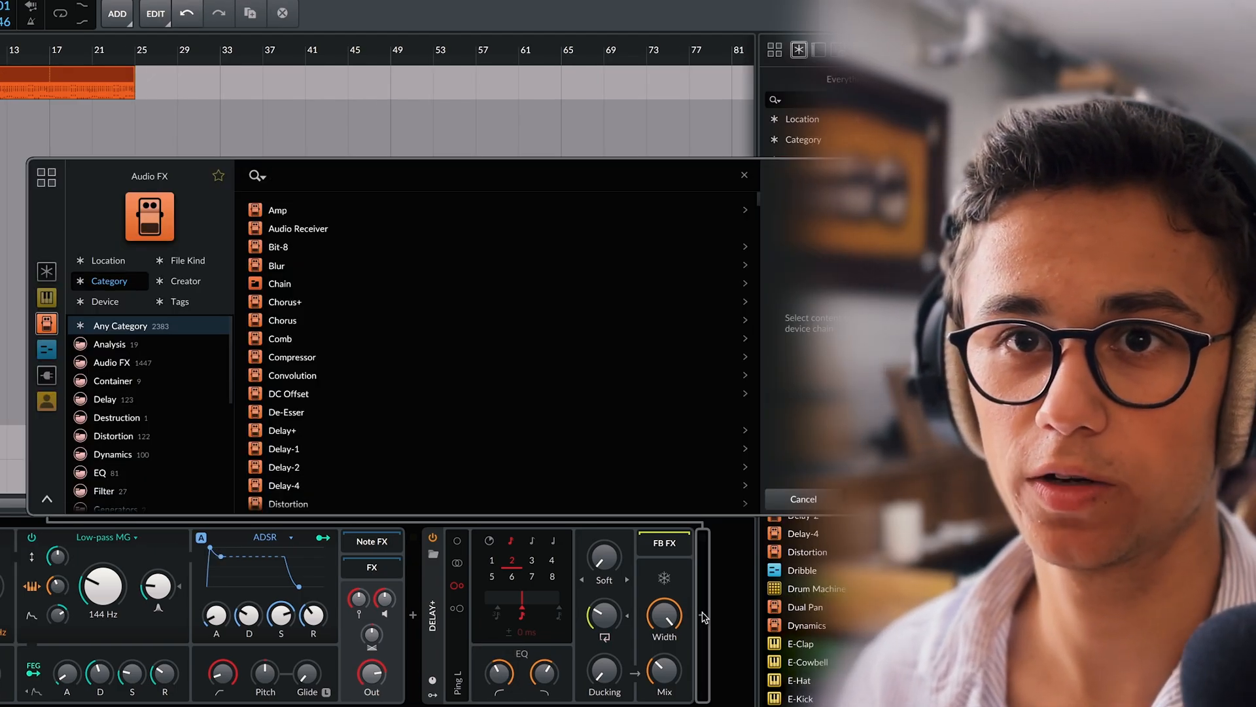
pyautogui.write('harmo')
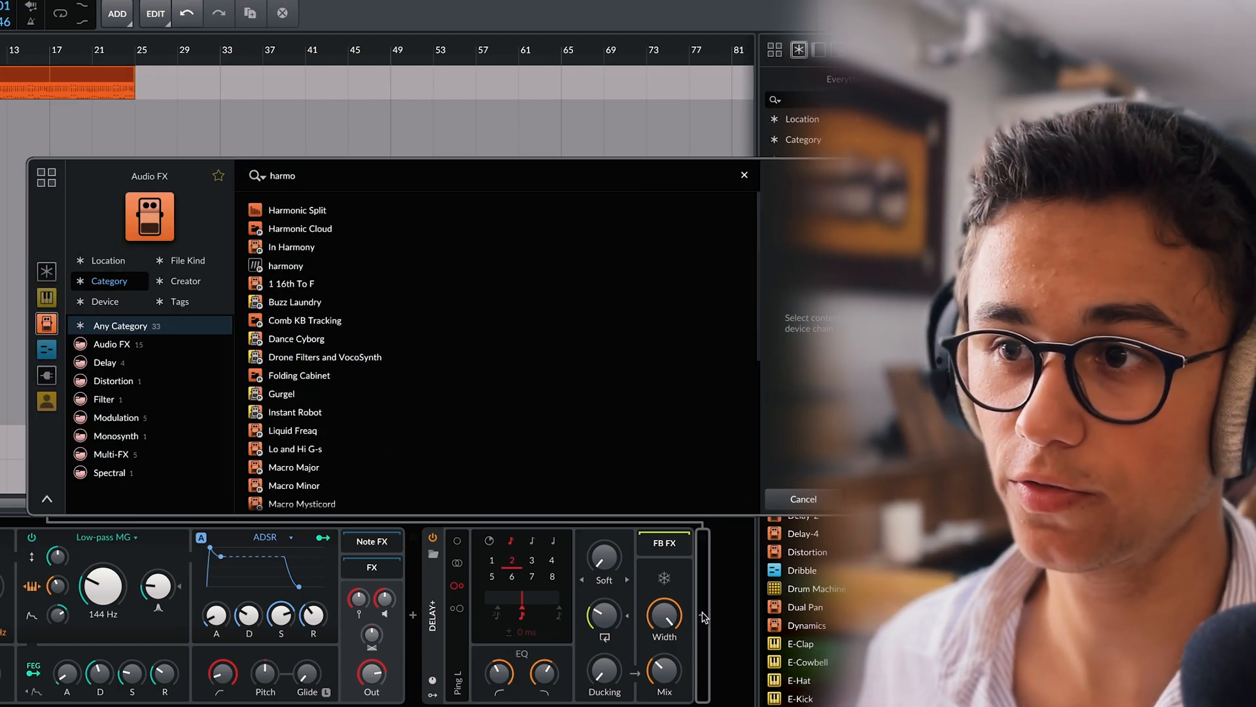
pyautogui.press('Down')
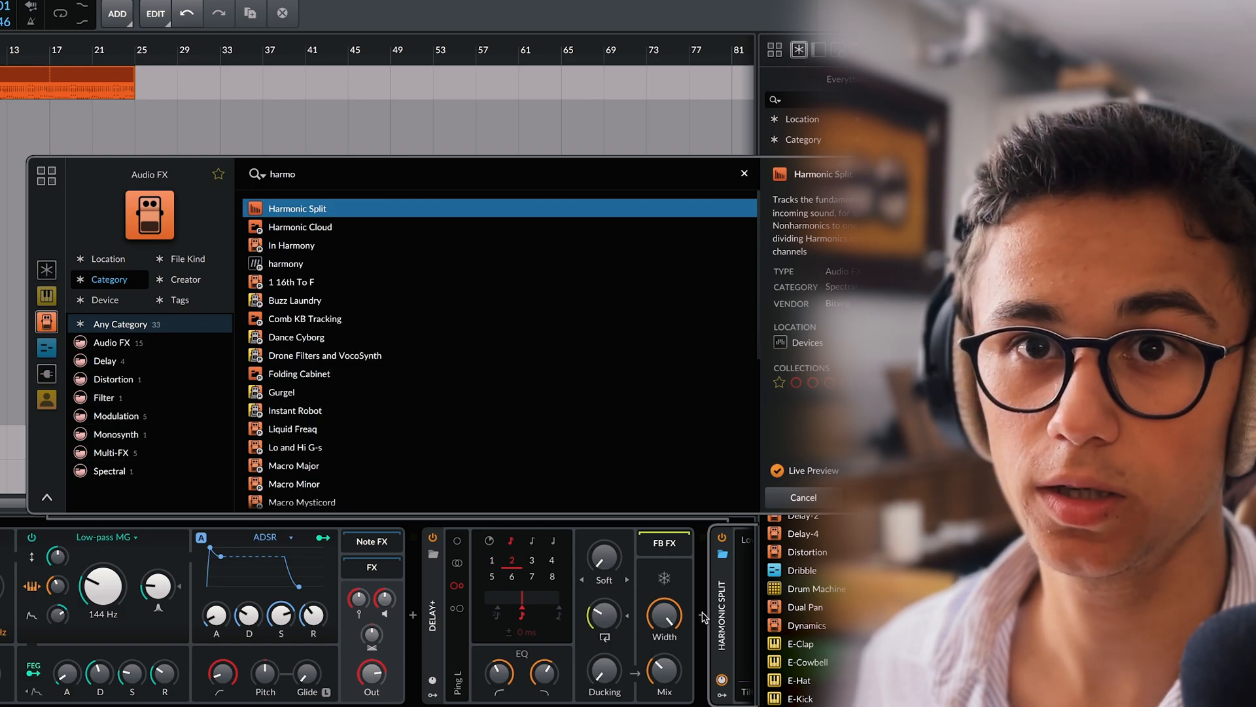
pyautogui.press('Return')
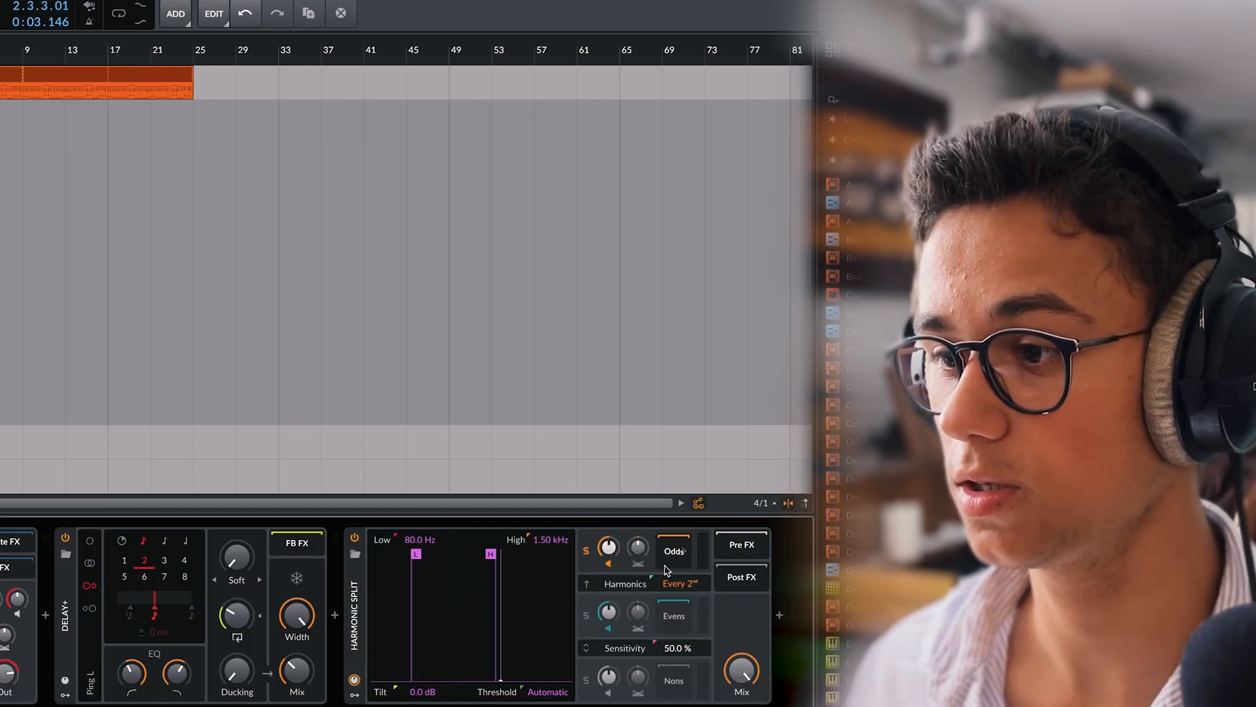
# Listen to the Harmonic Split bands during playback by soloing Evens and Nons, ending on Evens.
pyautogui.press('space')
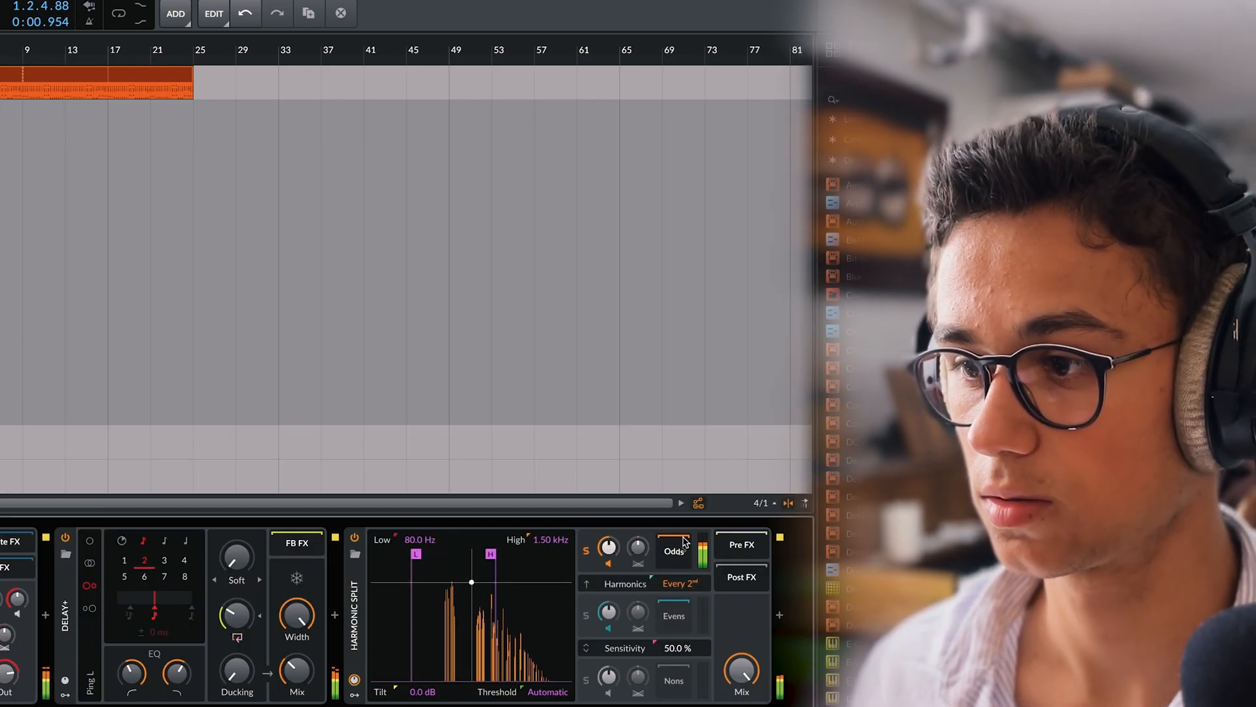
pyautogui.click(587, 614)
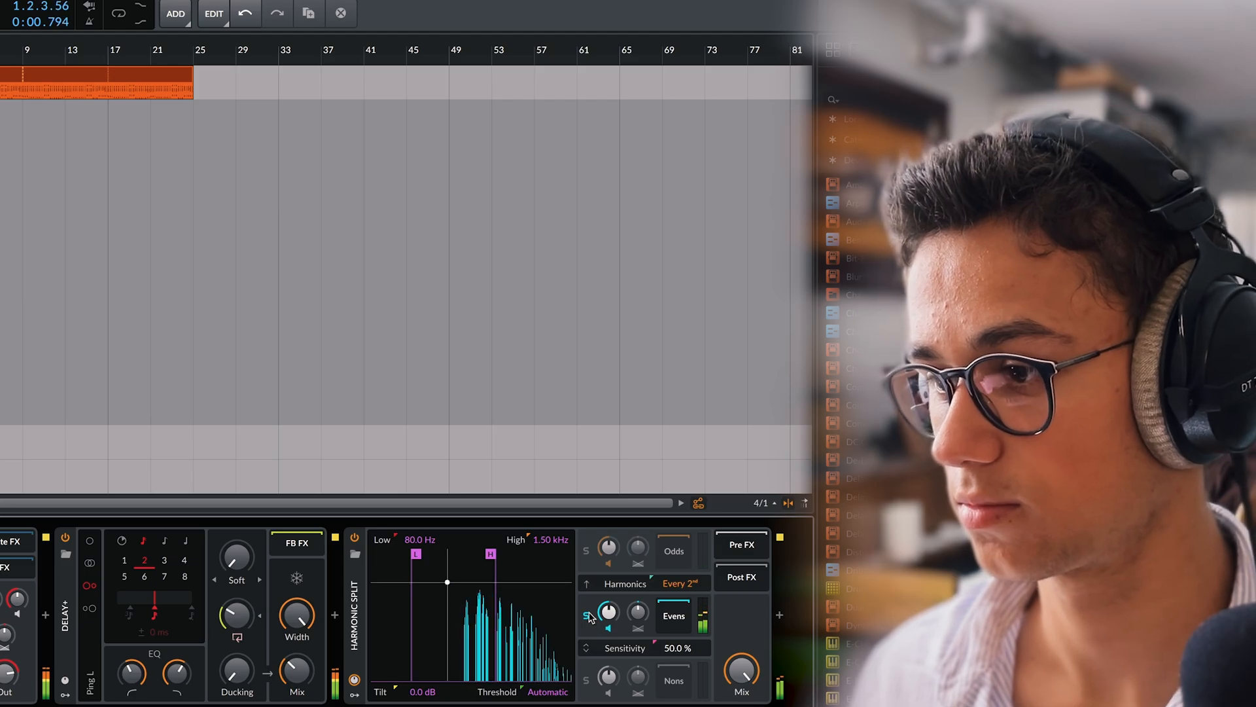
pyautogui.click(586, 682)
pyautogui.click(586, 682)
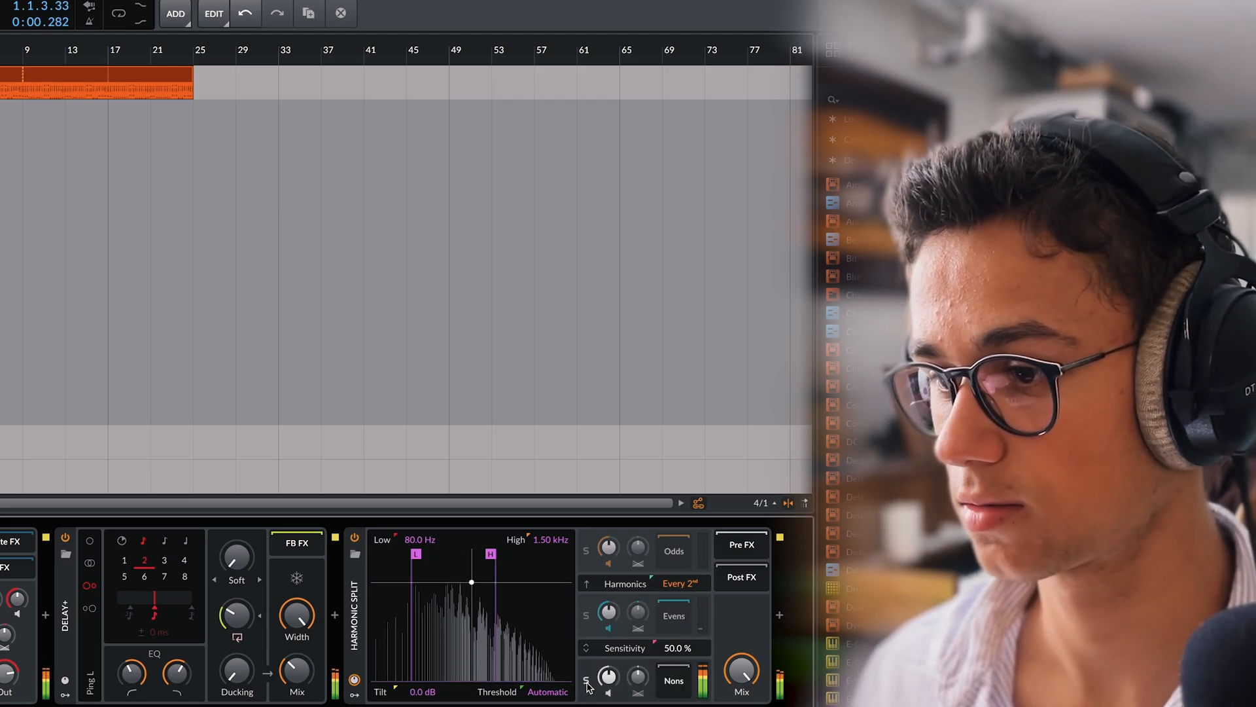
pyautogui.click(587, 615)
pyautogui.press('space')
# Insert an Amp device into the Evens chain of Harmonic Split.
pyautogui.click(679, 619)
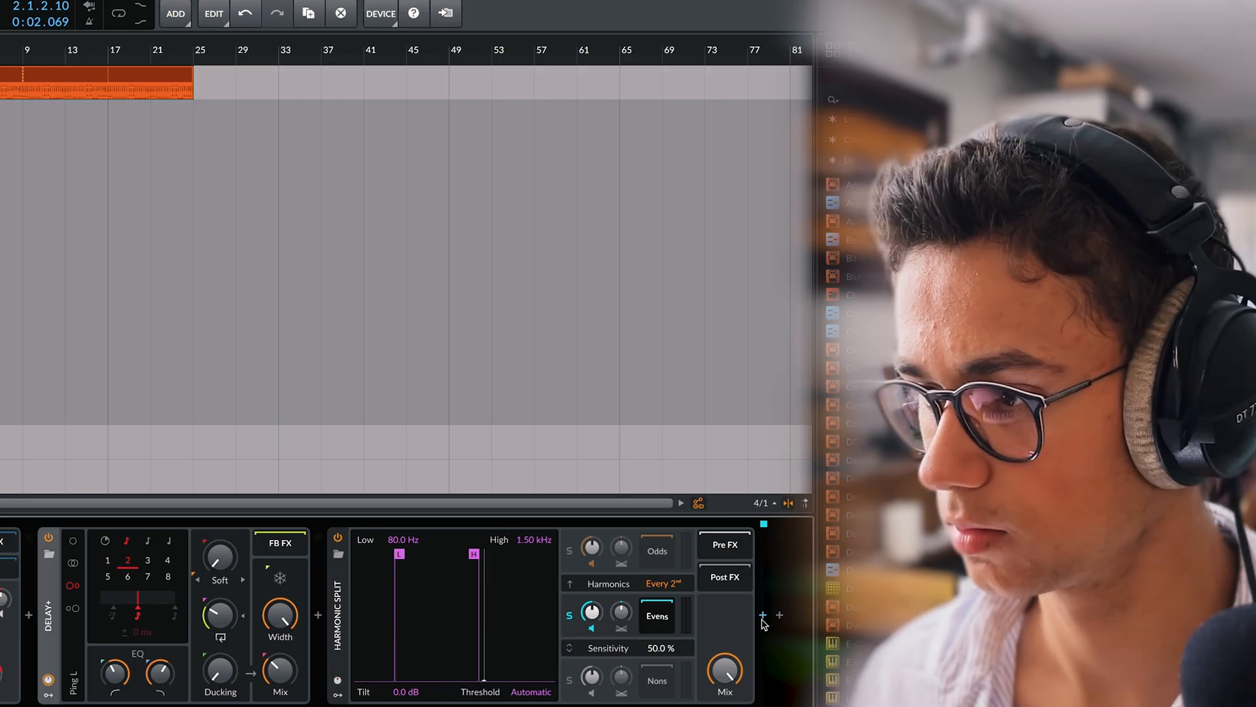
pyautogui.click(763, 615)
pyautogui.write('amp')
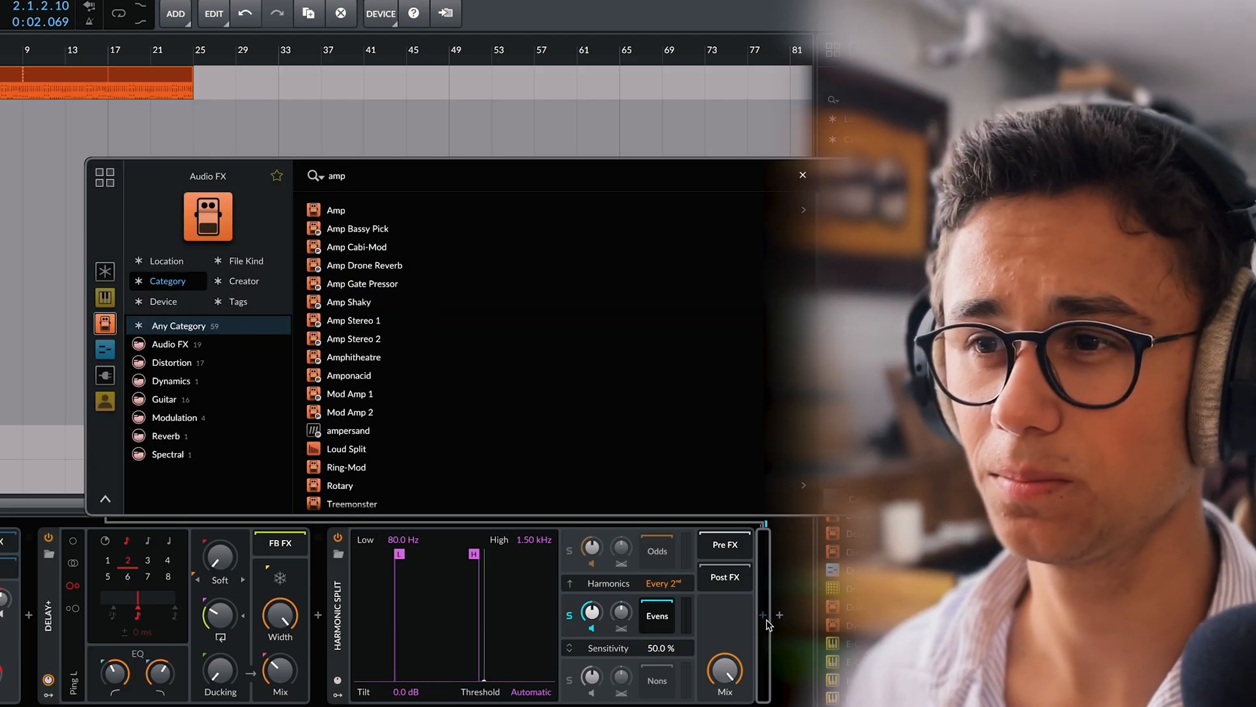
pyautogui.press('Return')
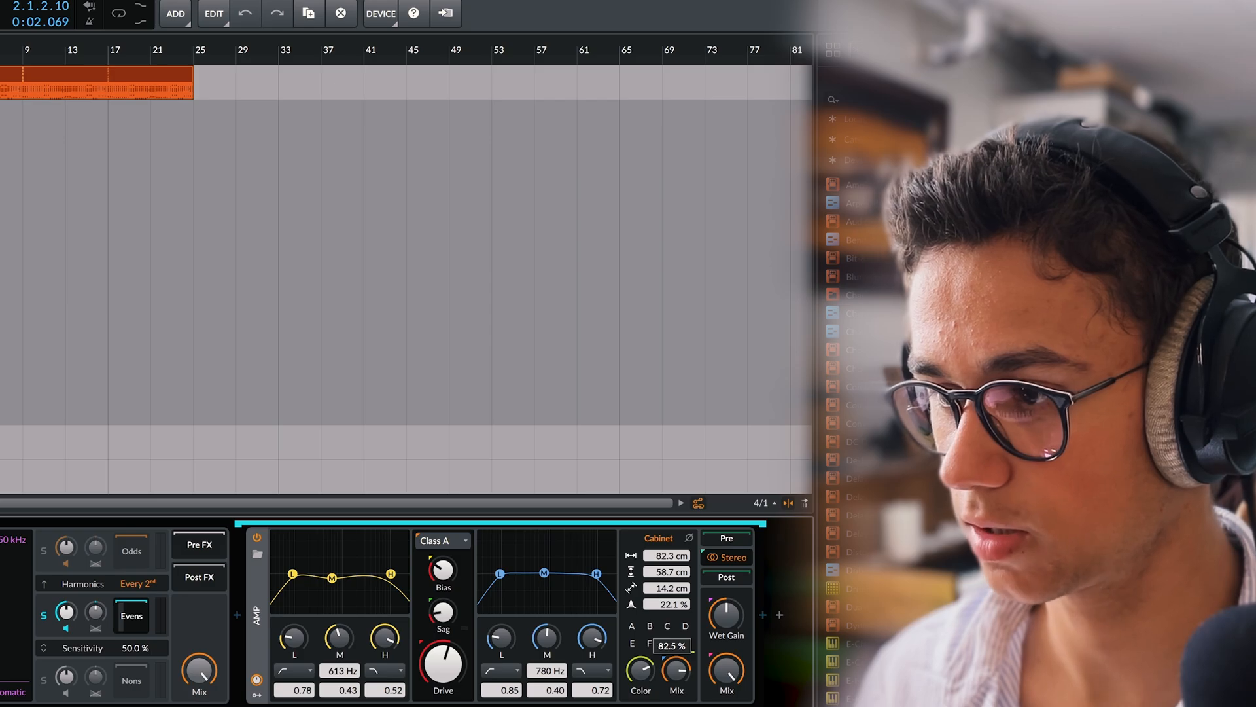
# Play the clip and compare the sound with Amp and Harmonic Split each bypassed and re-enabled.
pyautogui.press('space')
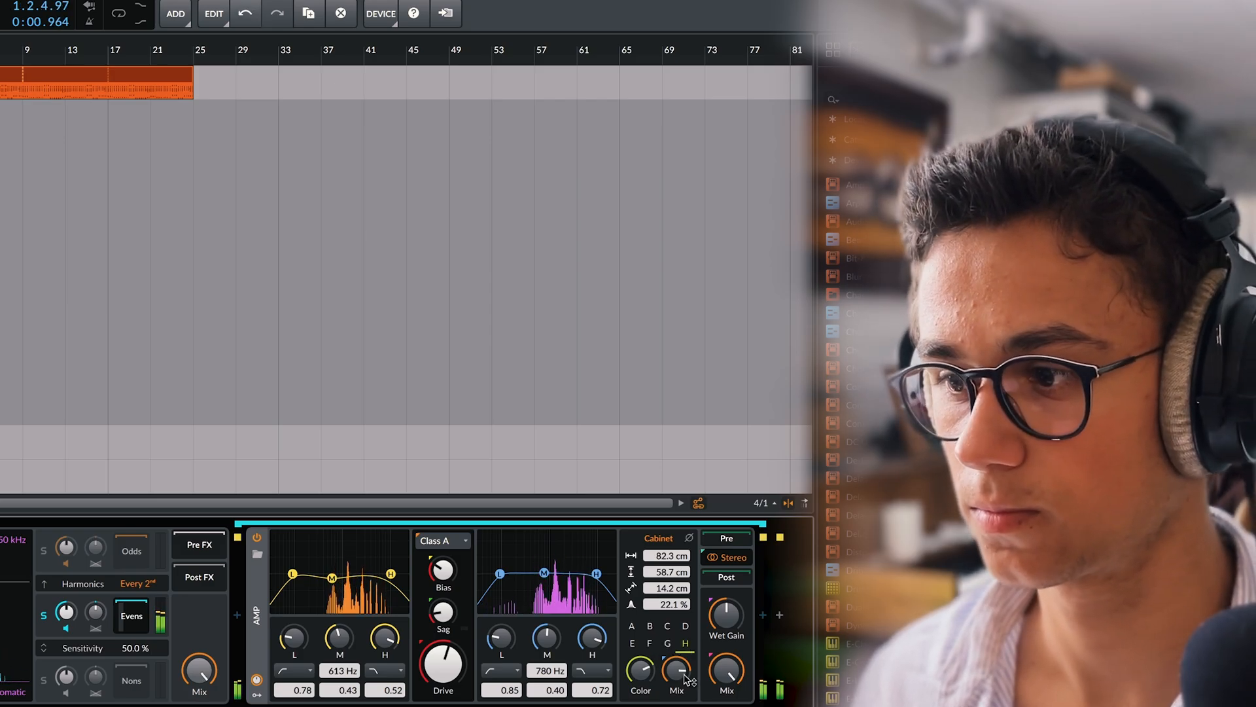
pyautogui.click(256, 538)
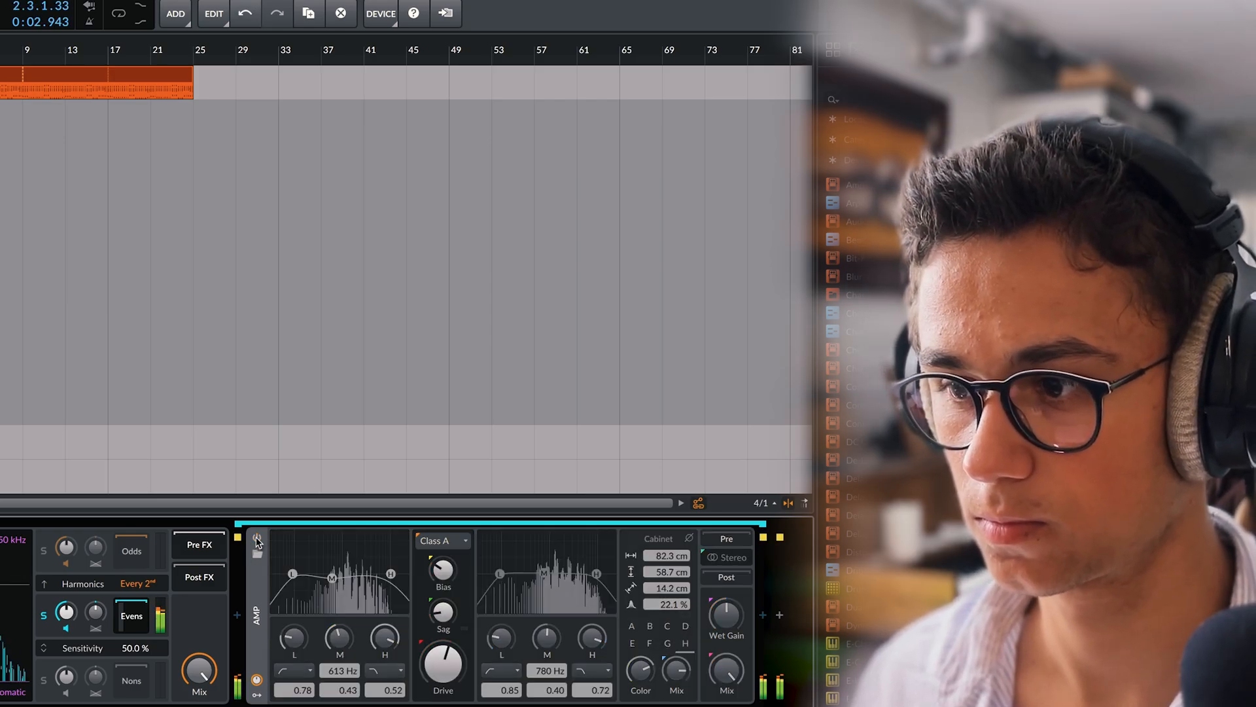
pyautogui.click(257, 538)
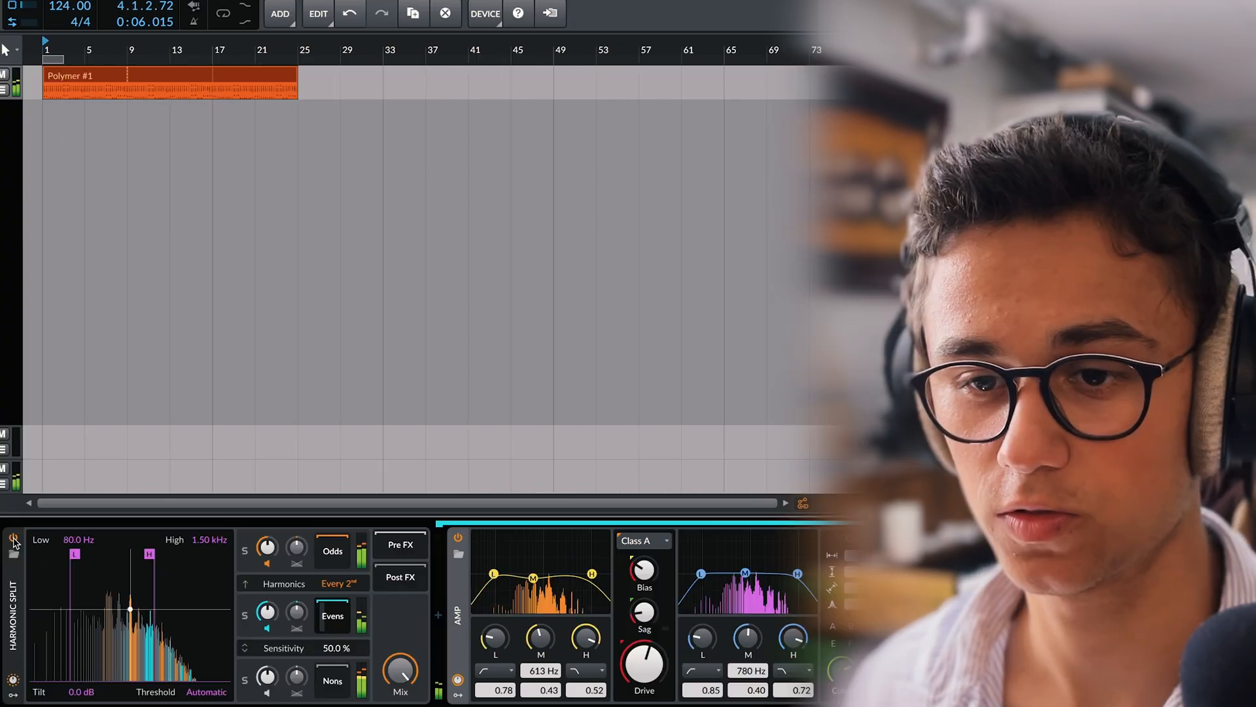
pyautogui.click(13, 541)
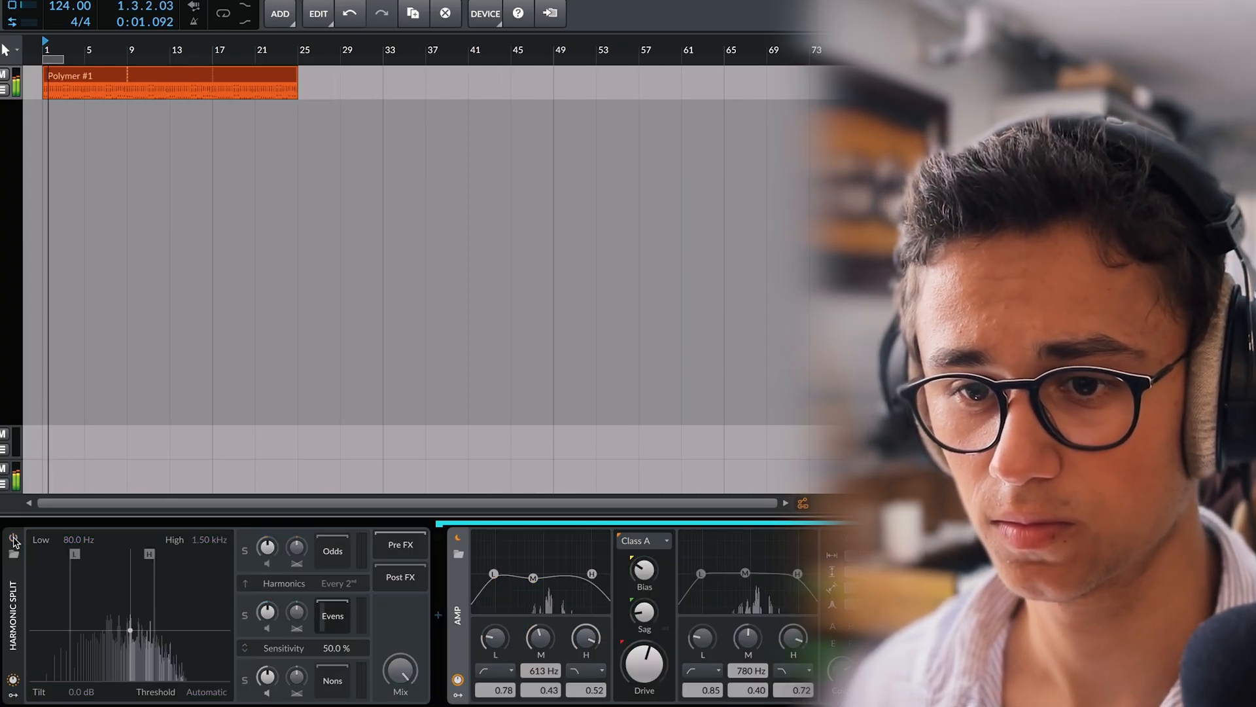
pyautogui.click(13, 541)
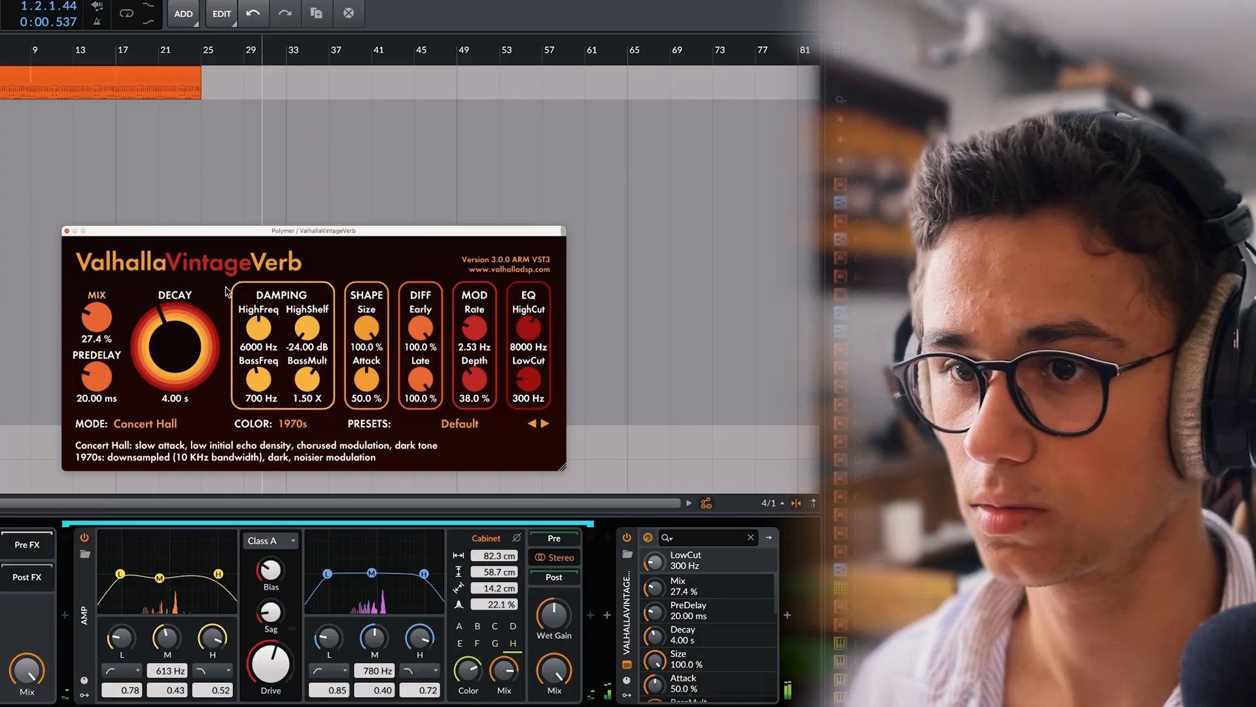
# Stop playback and fine-tune the Mix amount of ValhallaVintageVerb.
pyautogui.press('space')
pyautogui.moveTo(101, 316); pyautogui.dragTo(101, 318)
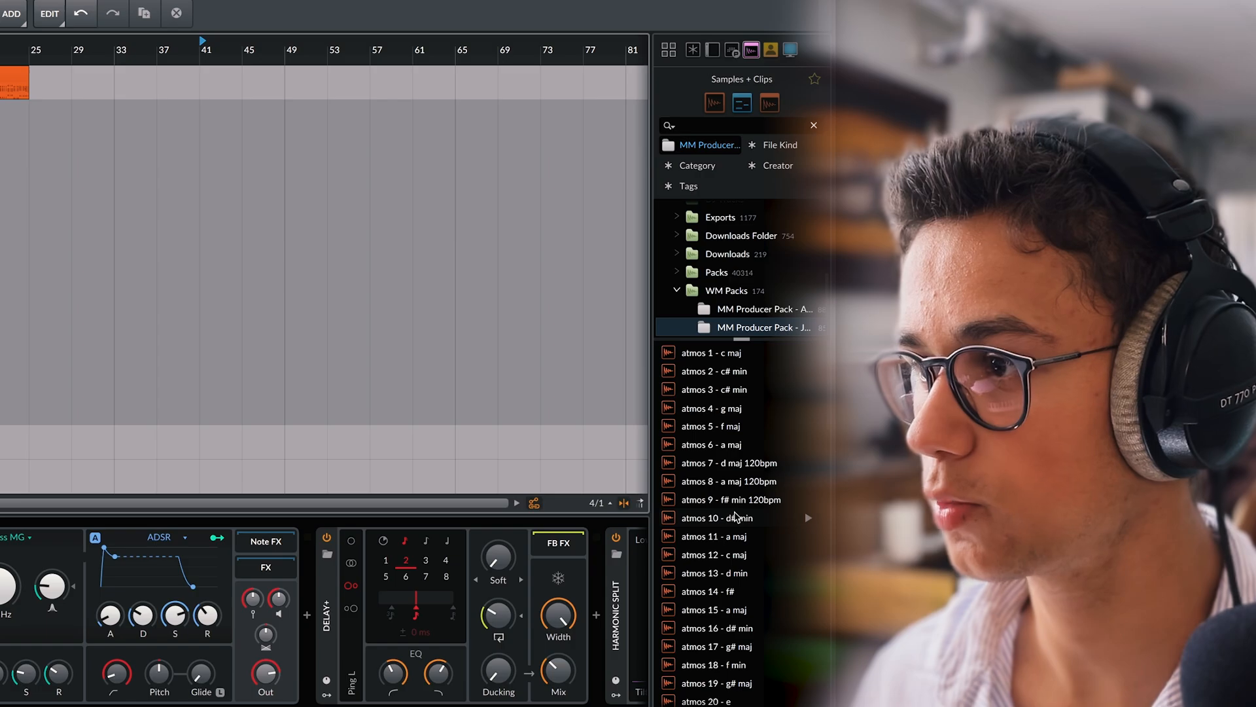
# Audition the atmos 11 and atmos 10 samples, and place atmos 10 - d# min on a new track starting at bar 1.
pyautogui.scroll(-2, 737, 516)
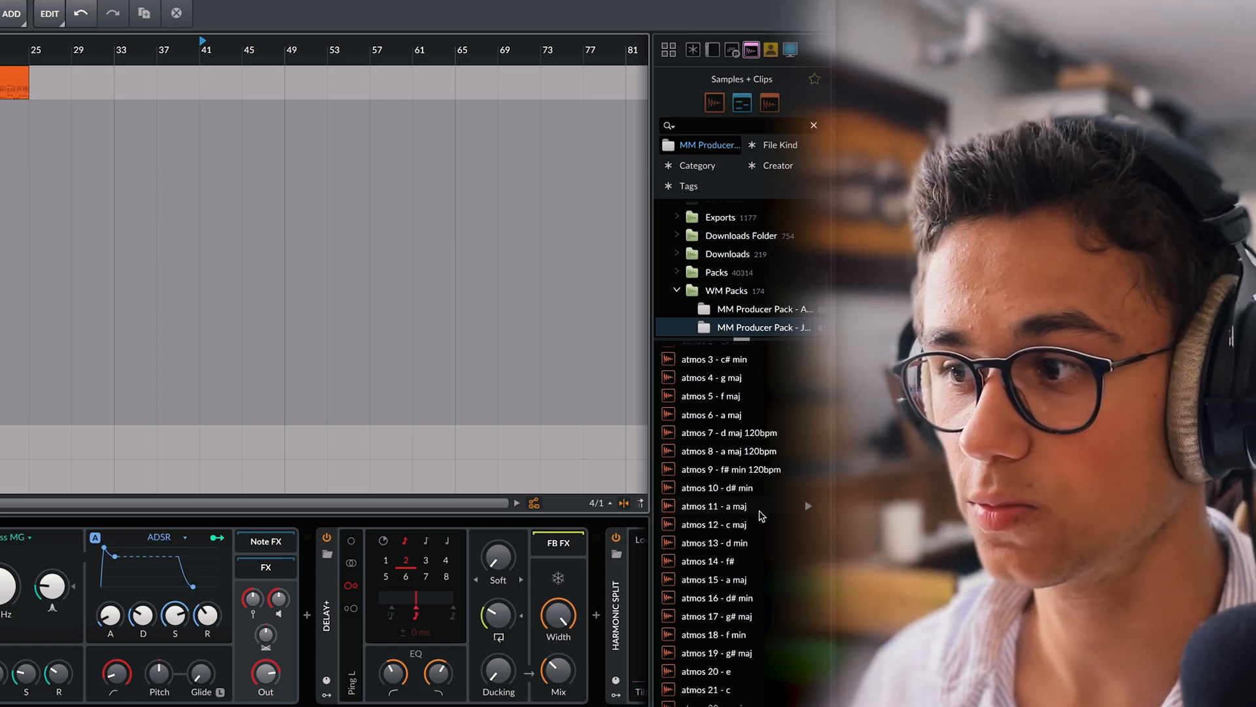
pyautogui.click(809, 506)
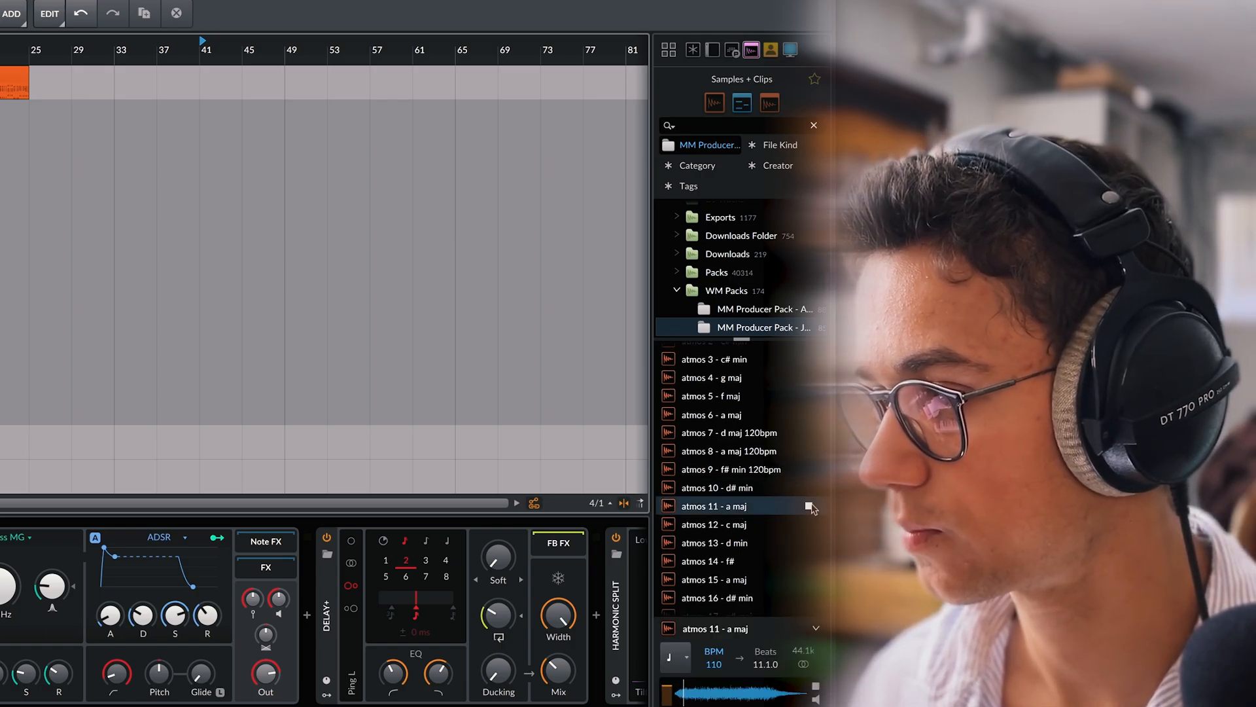
pyautogui.click(809, 488)
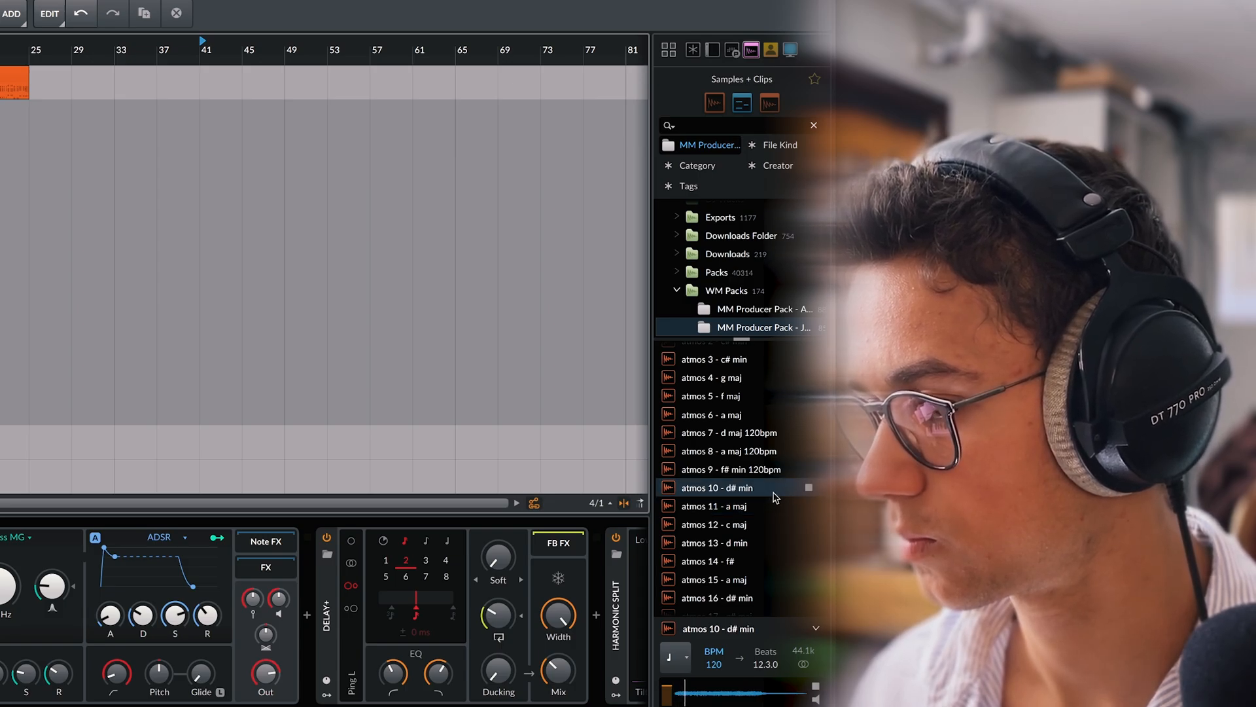
pyautogui.moveTo(765, 489); pyautogui.dragTo(192, 191)
# Raise the atmos clip's pitch to 3.00 semitones and play its track soloed.
pyautogui.click(241, 112)
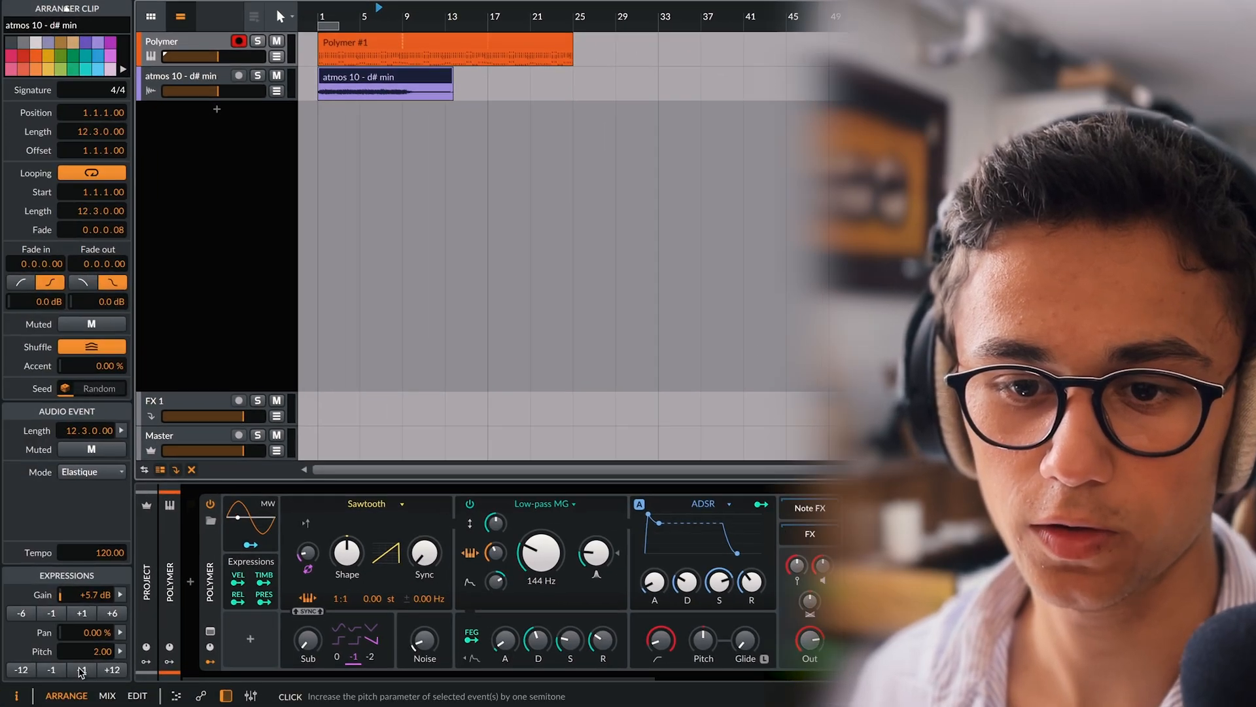
pyautogui.press('space')
pyautogui.click(122, 109)
pyautogui.click(72, 110)
pyautogui.click(186, 124)
pyautogui.scroll(3, 320, 90)
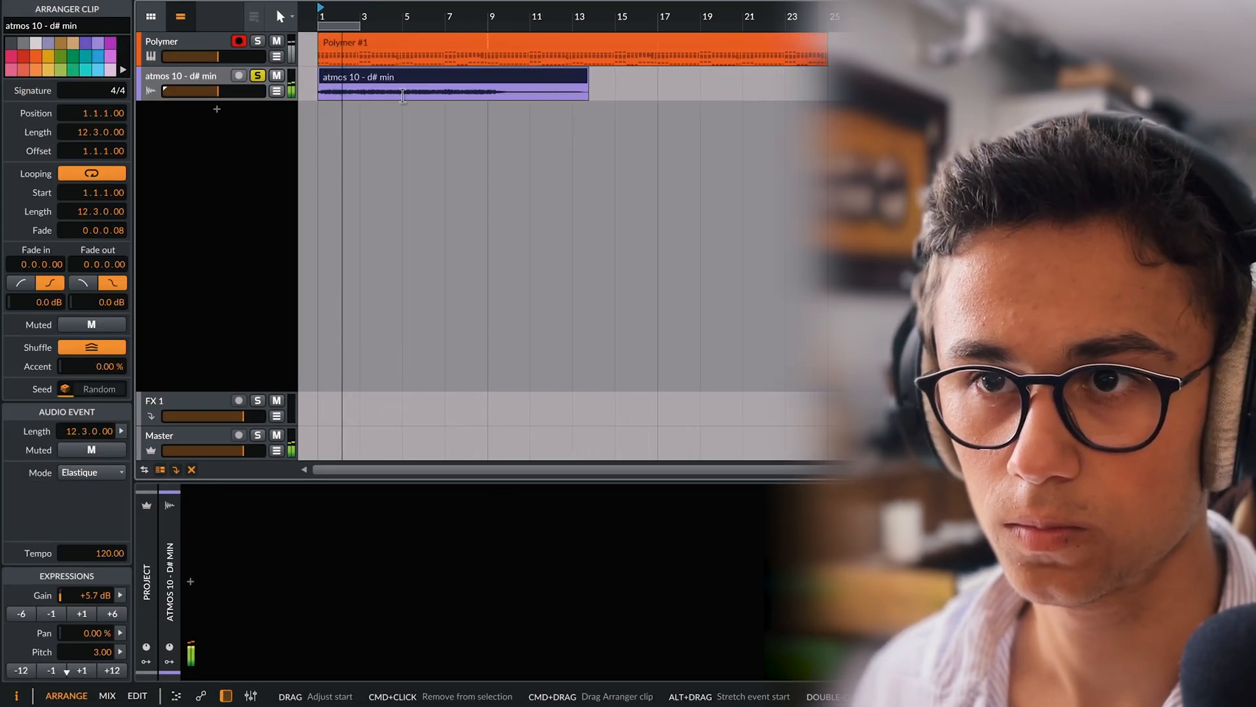
# Loop the first eight bars of the atmos clip out to bar 25 and lower its track volume slightly during playback.
pyautogui.moveTo(587, 91); pyautogui.dragTo(488, 91)
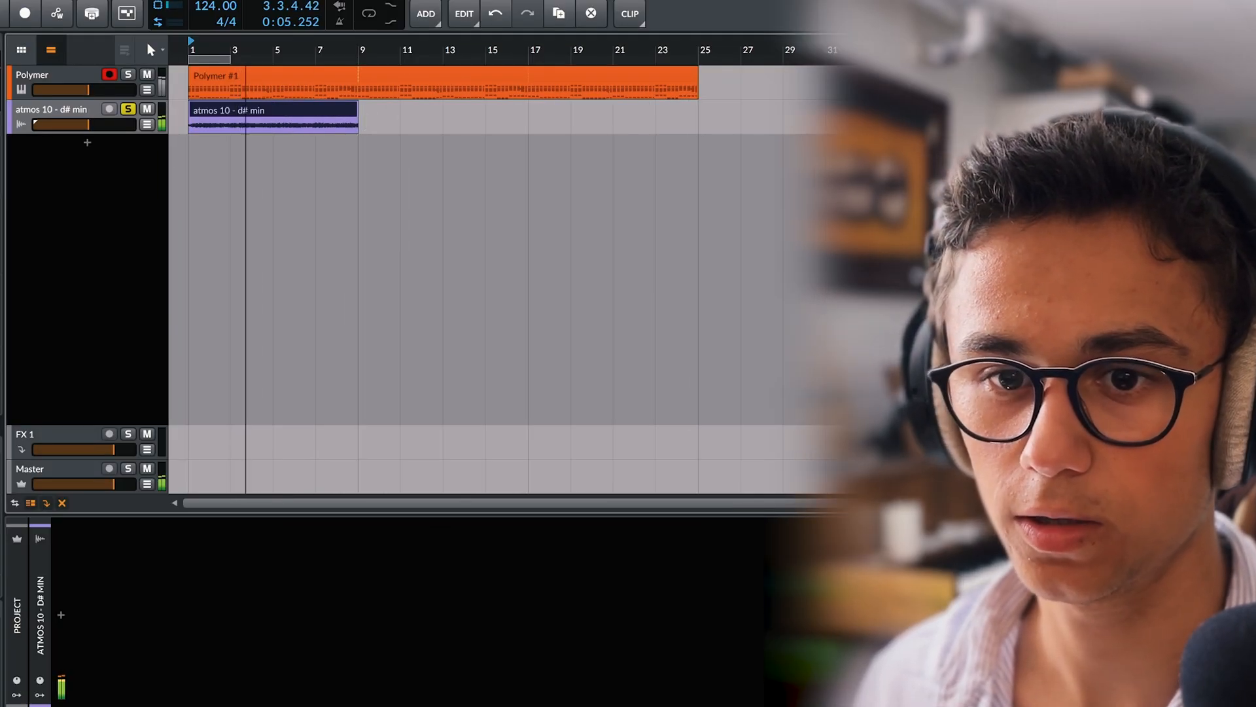
pyautogui.moveTo(357, 129); pyautogui.dragTo(697, 148)
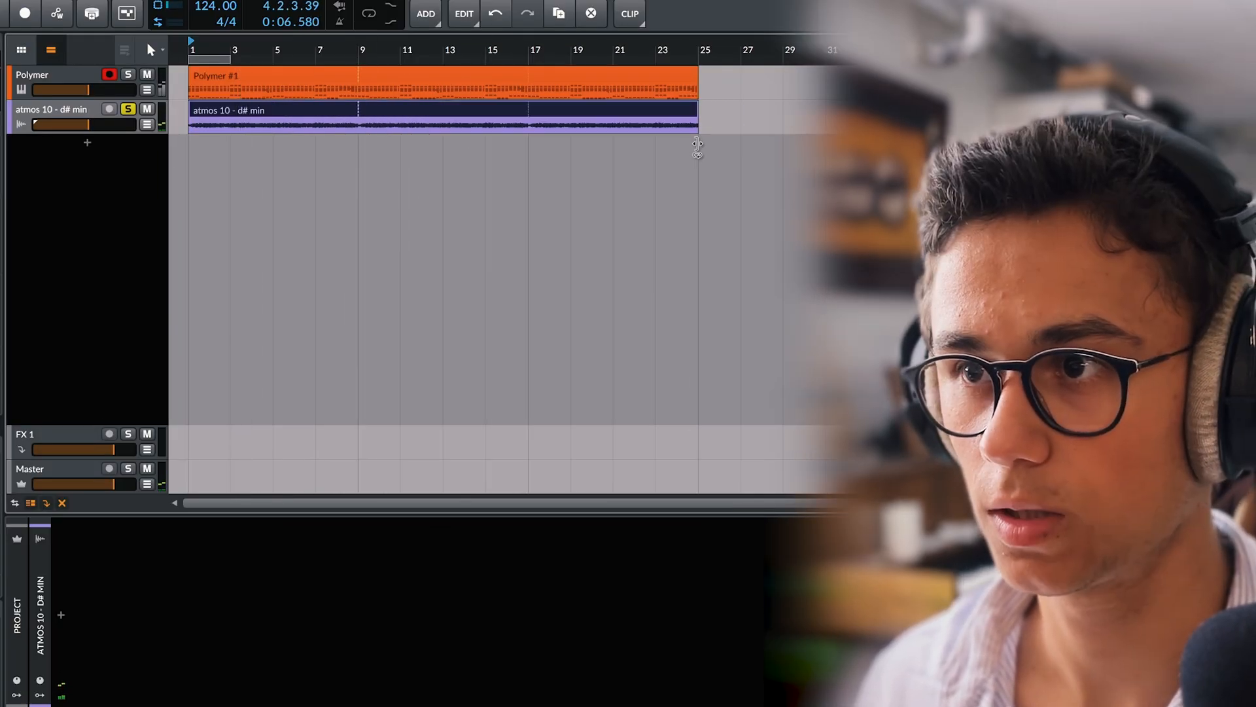
pyautogui.moveTo(88, 124); pyautogui.dragTo(80, 124)
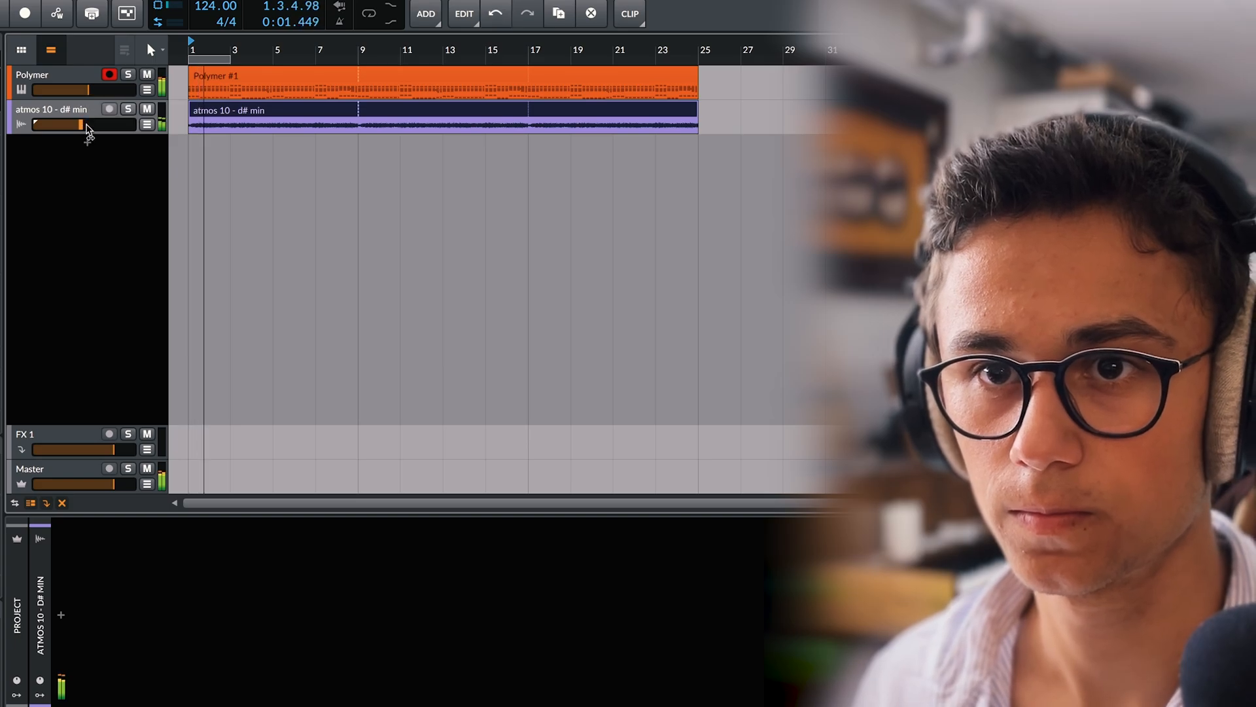
pyautogui.press('XF86AudioRaiseVolume')
pyautogui.press('XF86AudioRaiseVolume')
pyautogui.press('XF86AudioRaiseVolume')
pyautogui.press('XF86AudioRaiseVolume')
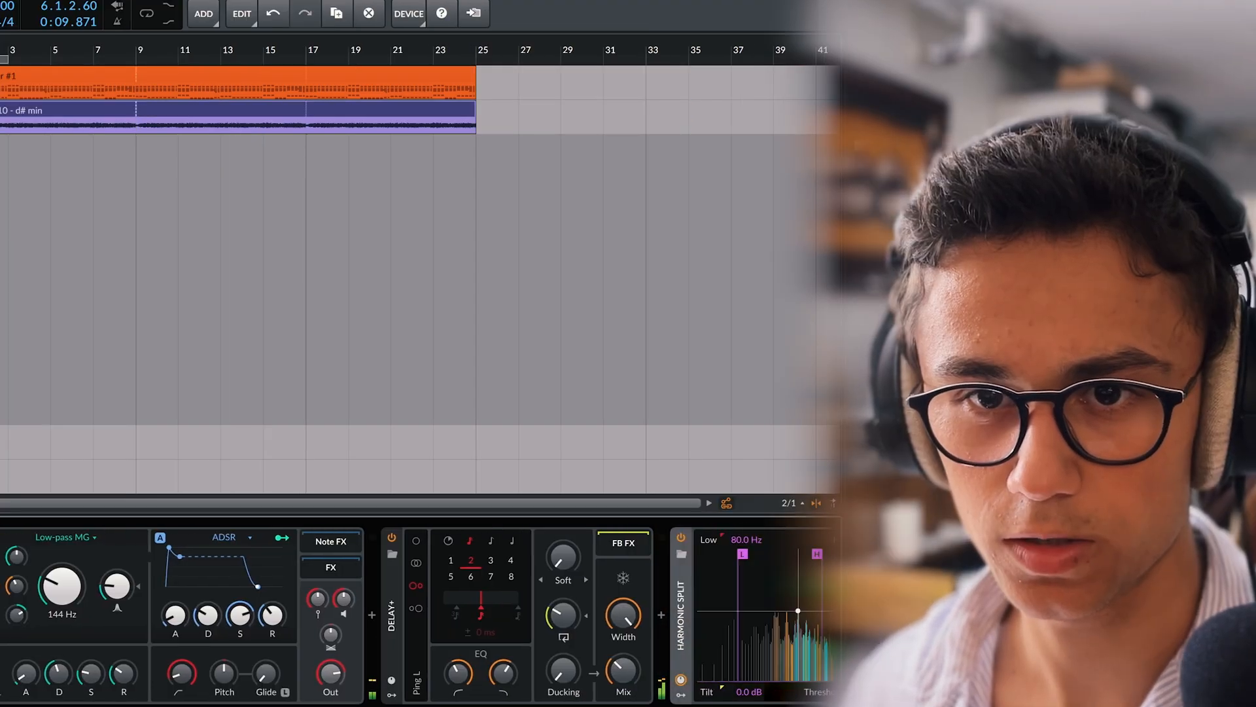
# Insert a Convolution device after Amp in the Evens chain of Harmonic Split.
pyautogui.hscroll(4, 419, 615)
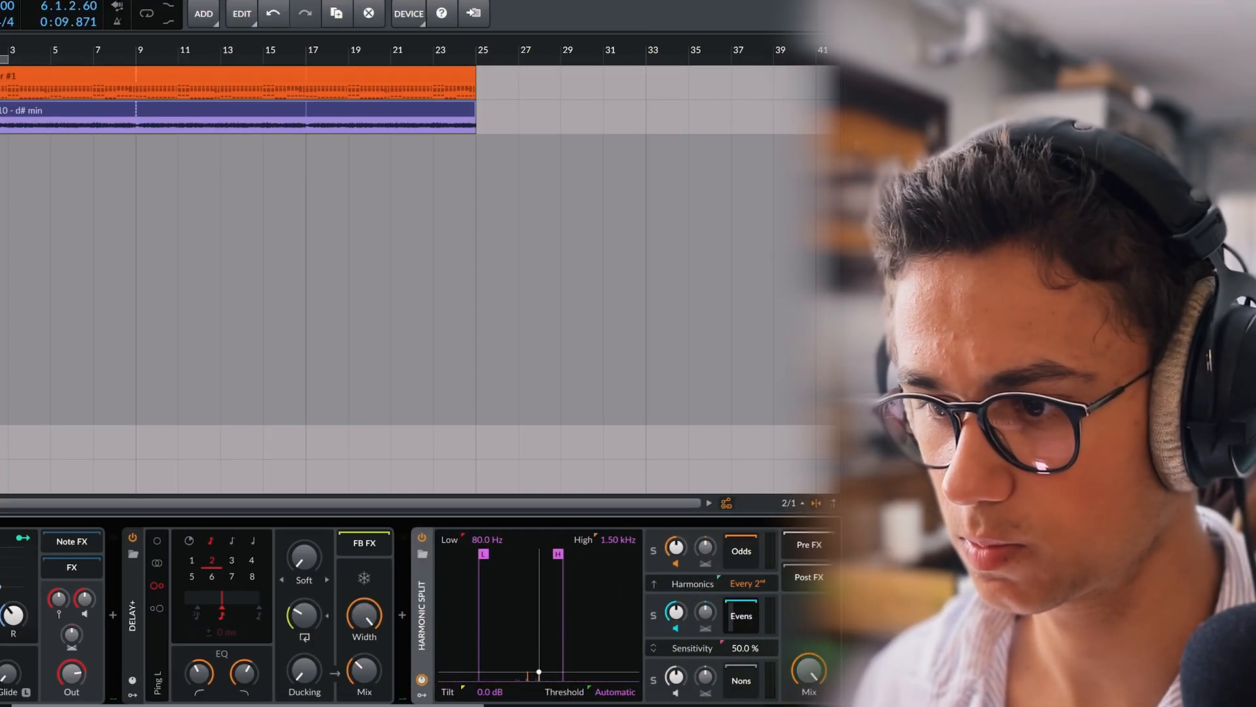
pyautogui.hscroll(6, 383, 669)
pyautogui.hscroll(5, 613, 621)
pyautogui.click(611, 615)
pyautogui.write('convu')
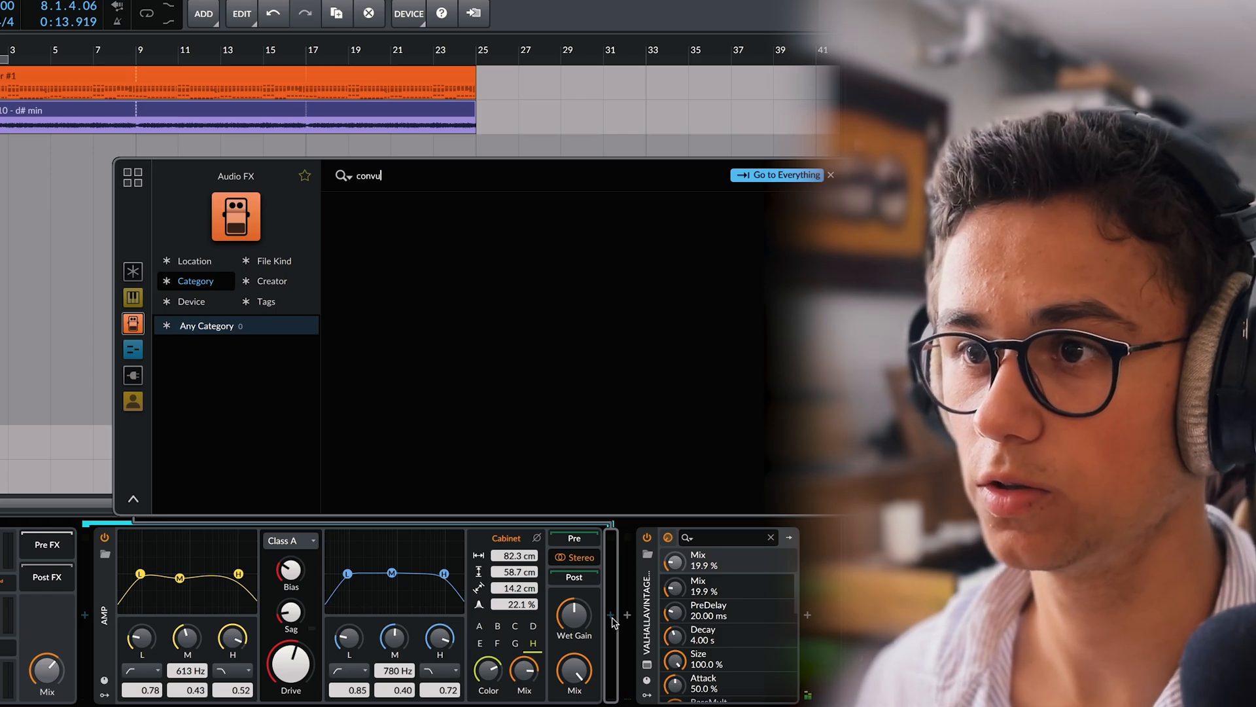
pyautogui.press('BackSpace')
pyautogui.write('o')
pyautogui.press('Down')
pyautogui.press('Return')
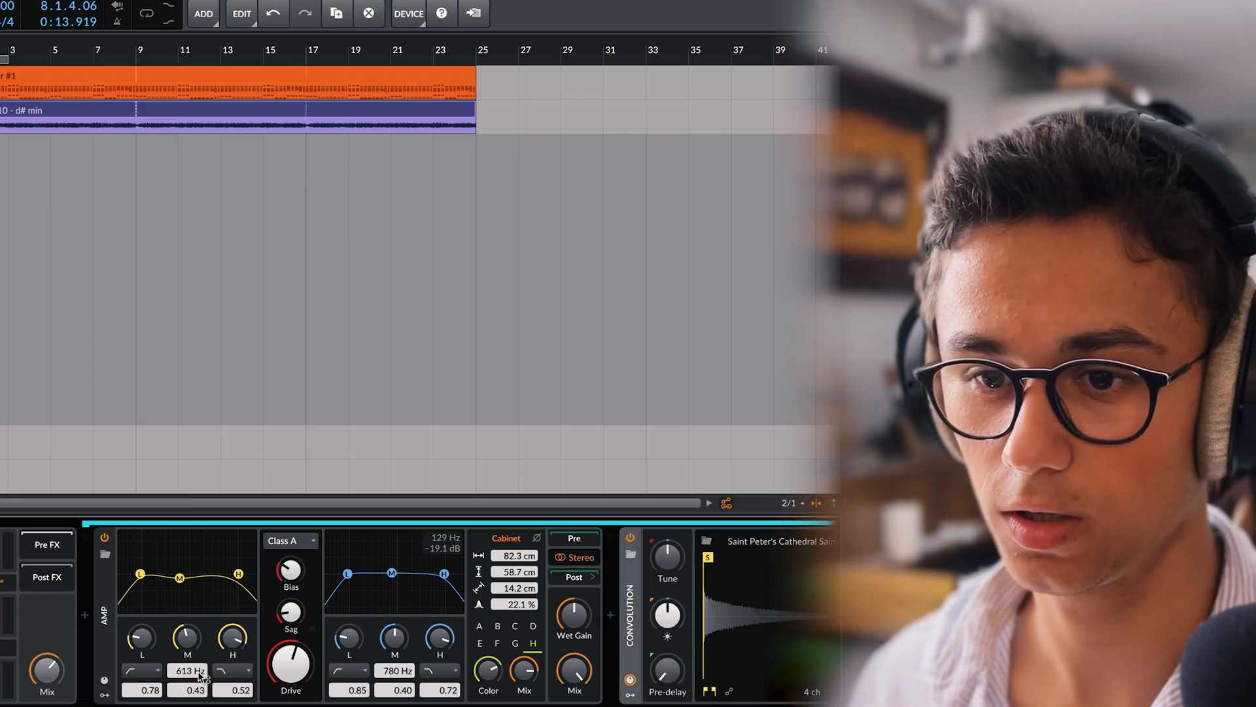
# Load the synthetic Conspiracy impulse into Convolution and solo the Evens band of Harmonic Split.
pyautogui.hscroll(5, 405, 553)
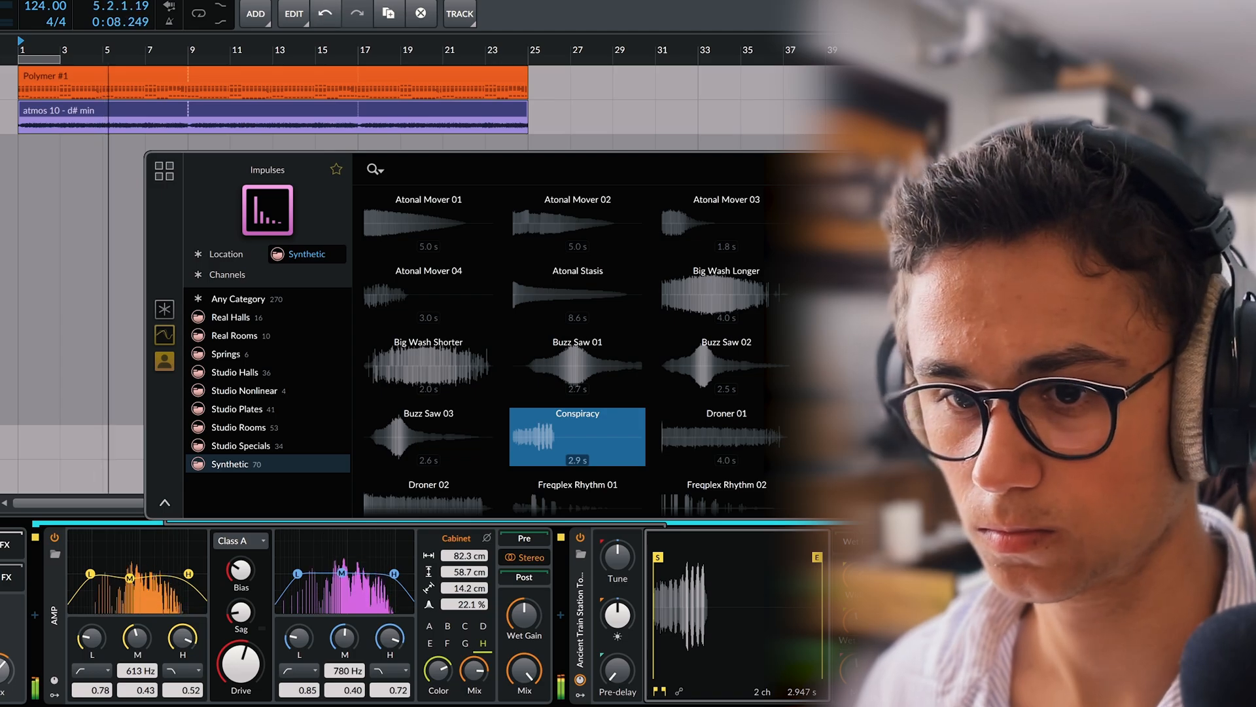
pyautogui.hscroll(-3, 418, 615)
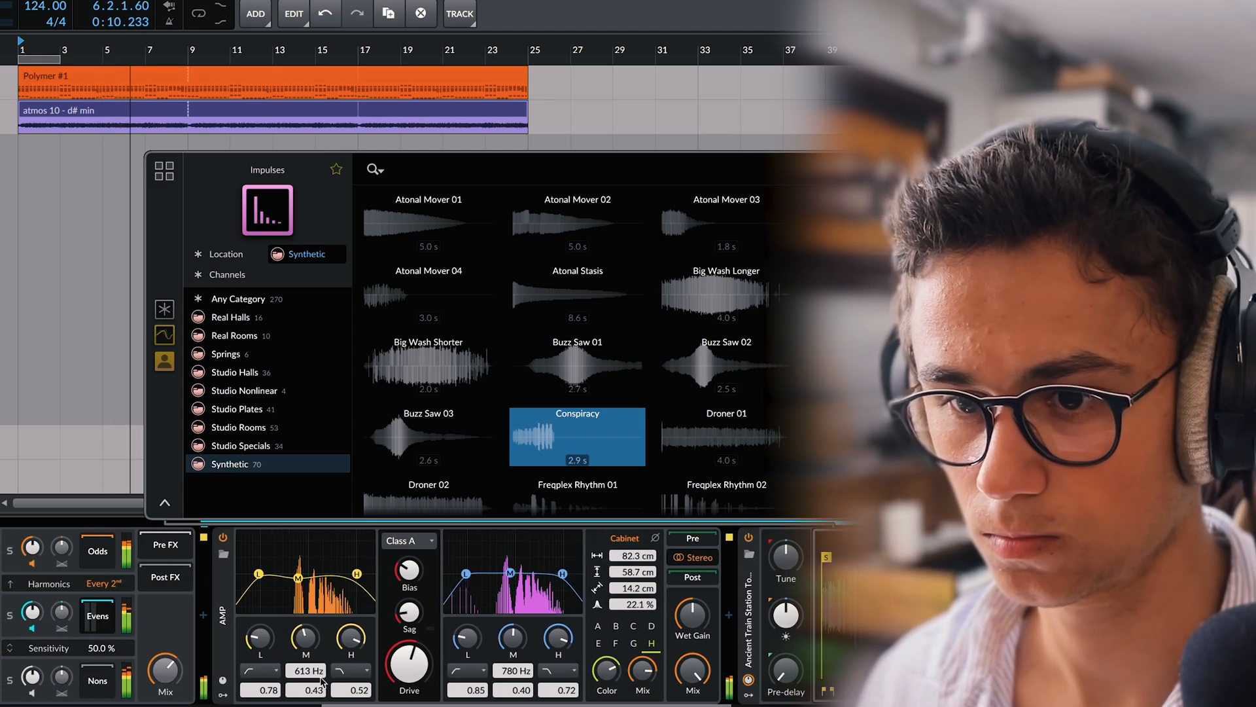
pyautogui.click(9, 615)
pyautogui.press('Return')
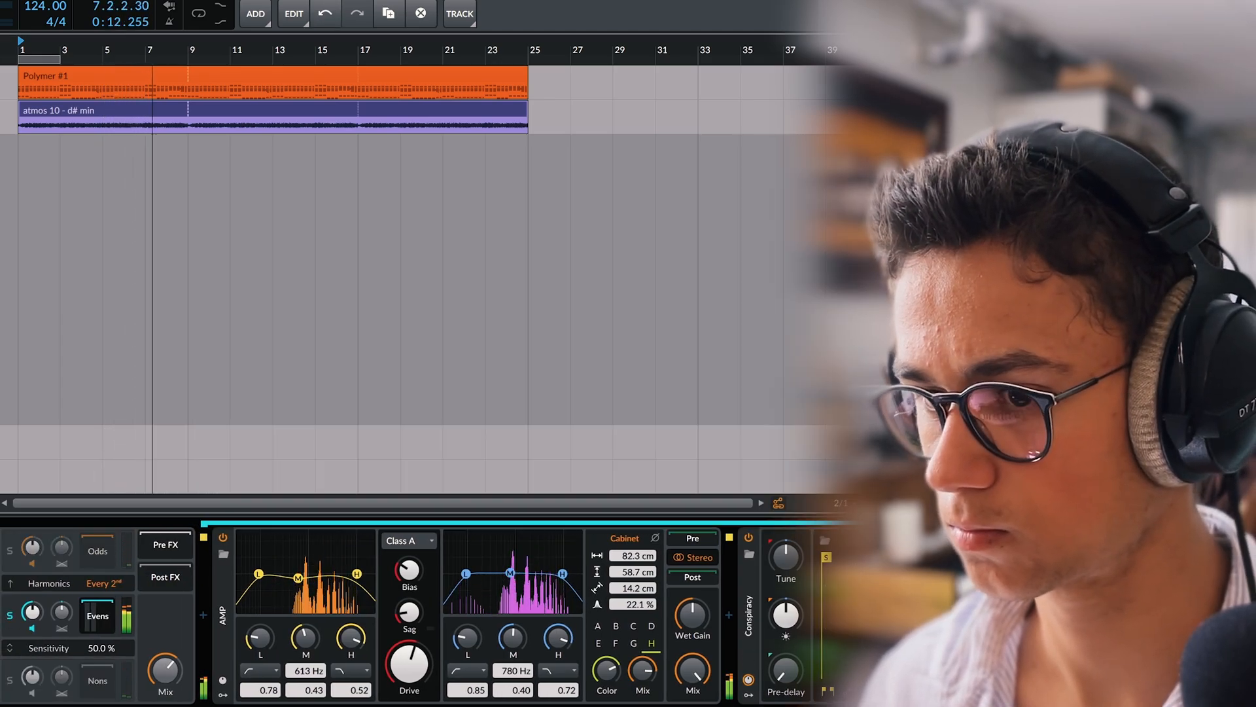
# Shorten the Conspiracy impulse to 819 ms and lower Convolution's Mix while listening.
pyautogui.press('space')
pyautogui.press('space')
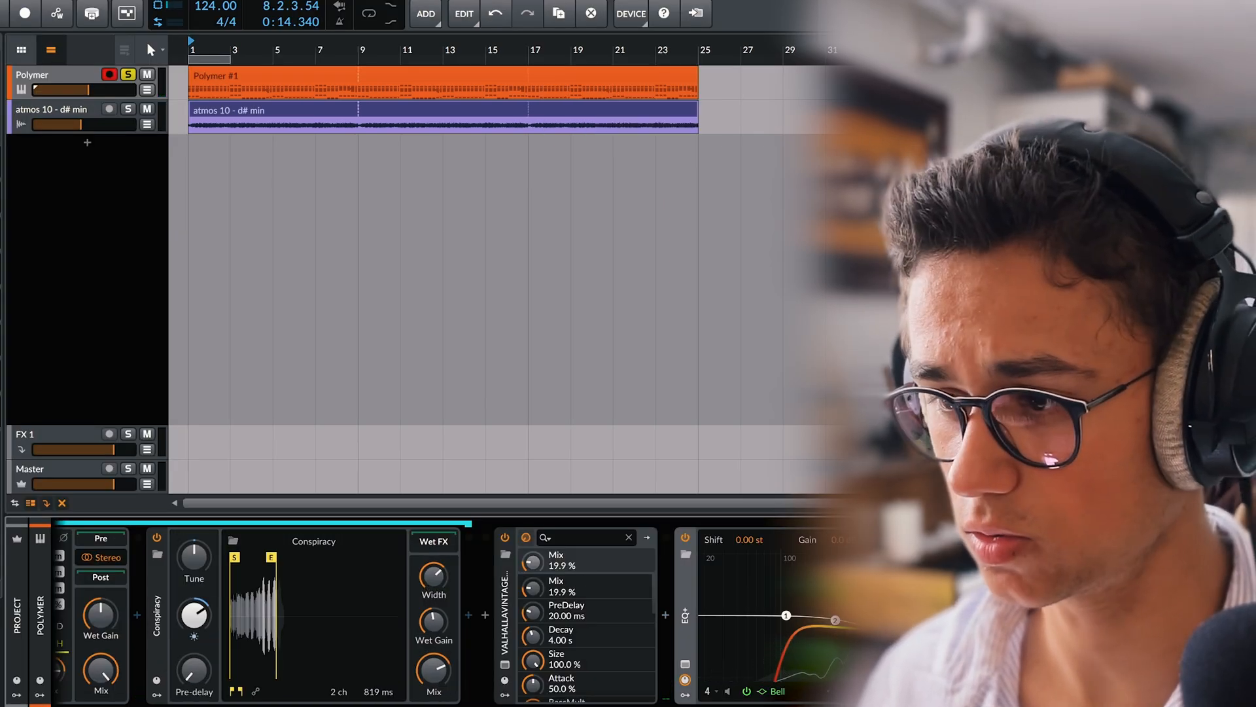
pyautogui.press('space')
pyautogui.moveTo(433, 670); pyautogui.dragTo(434, 679)
pyautogui.press('XF86AudioLowerVolume')
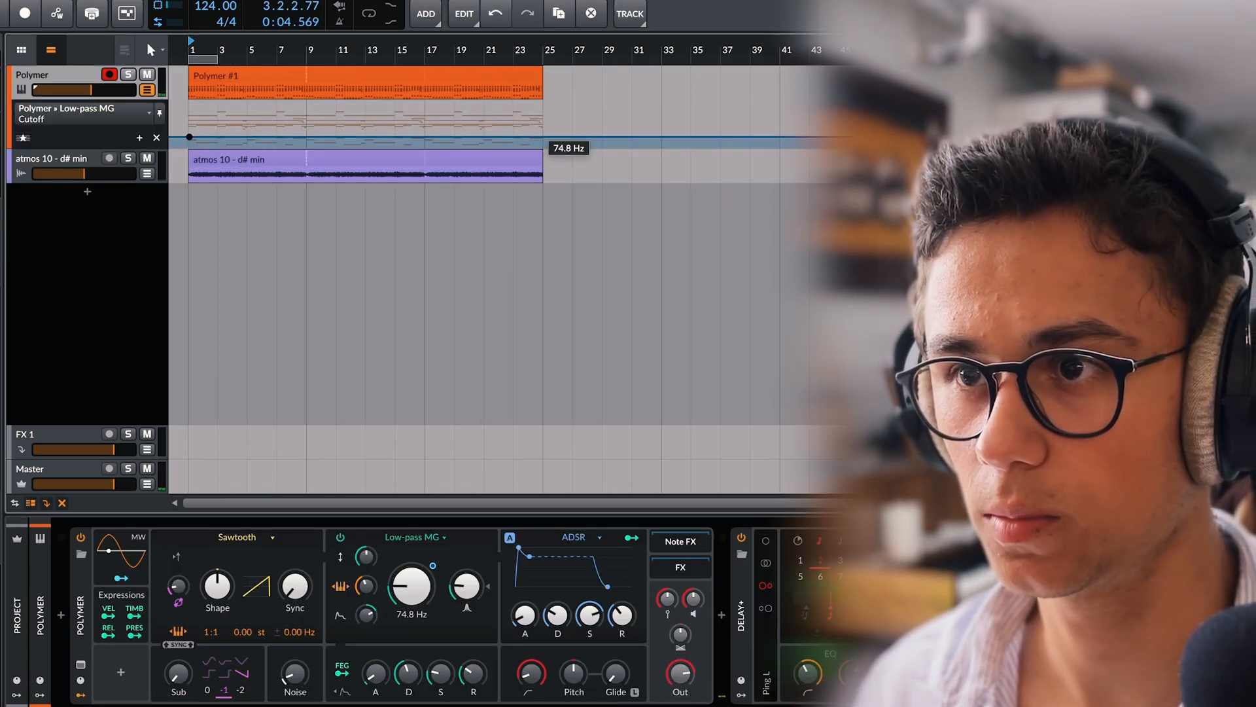
# Automate Polymer's low-pass cutoff to rise gradually from bar 1 to bar 25, and trim the atmos clip to end just before bar 25.
pyautogui.press('space')
pyautogui.moveTo(541, 137); pyautogui.dragTo(542, 131)
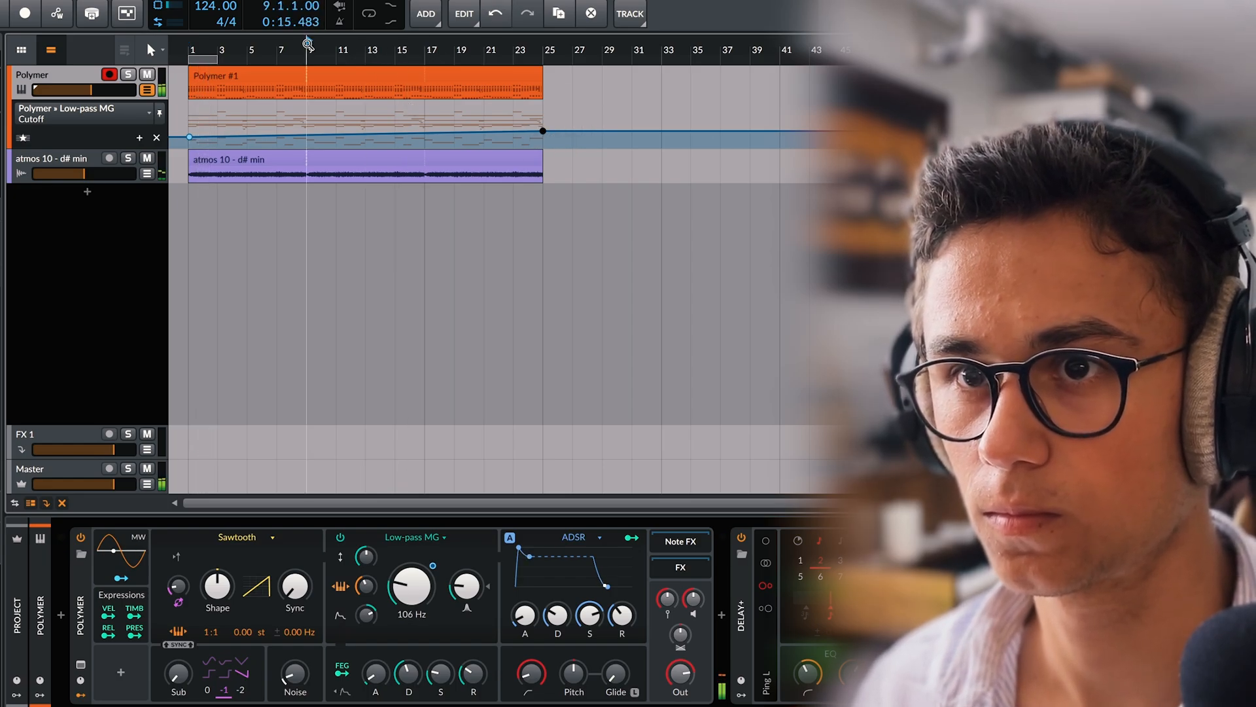
pyautogui.click(189, 137)
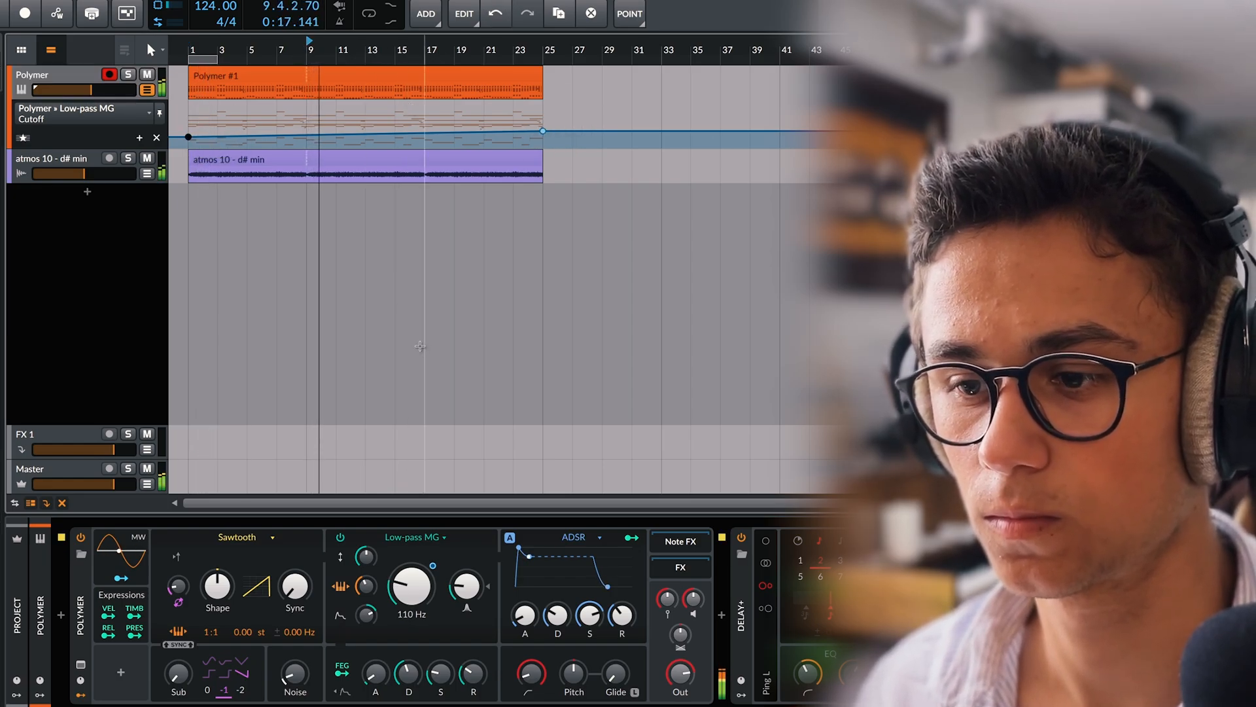
pyautogui.scroll(-5, 744, 643)
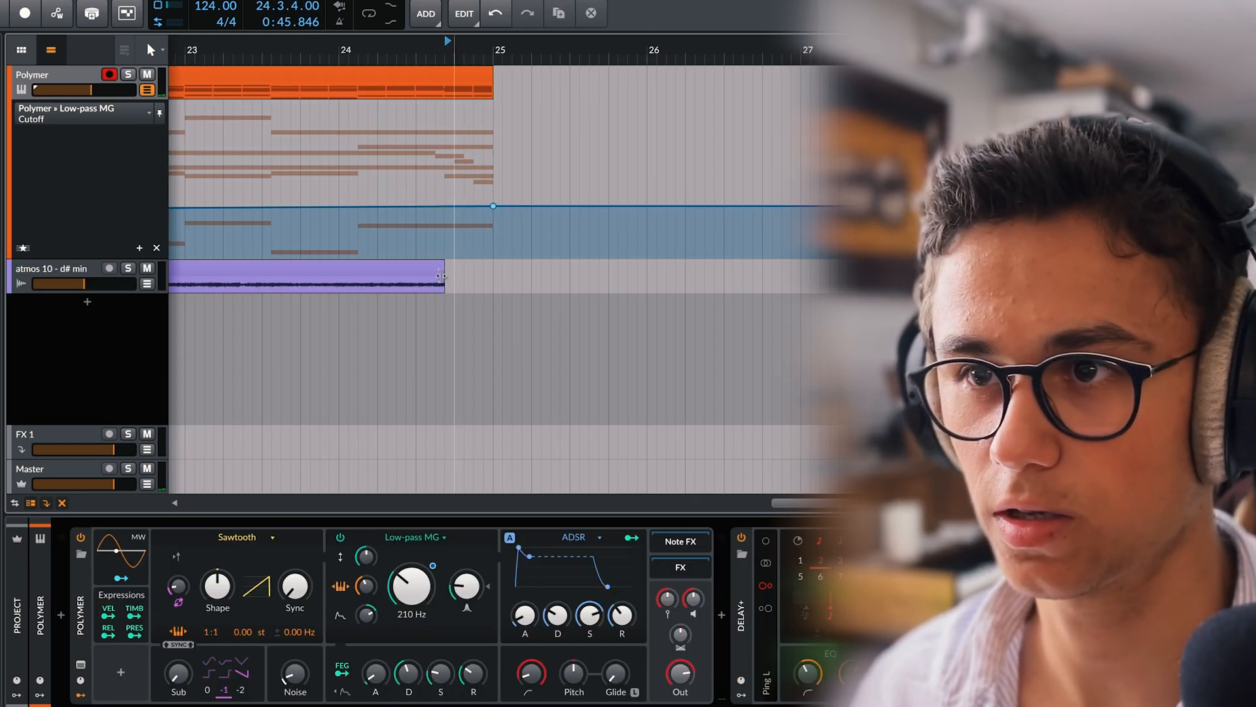
pyautogui.scroll(-10, 441, 276)
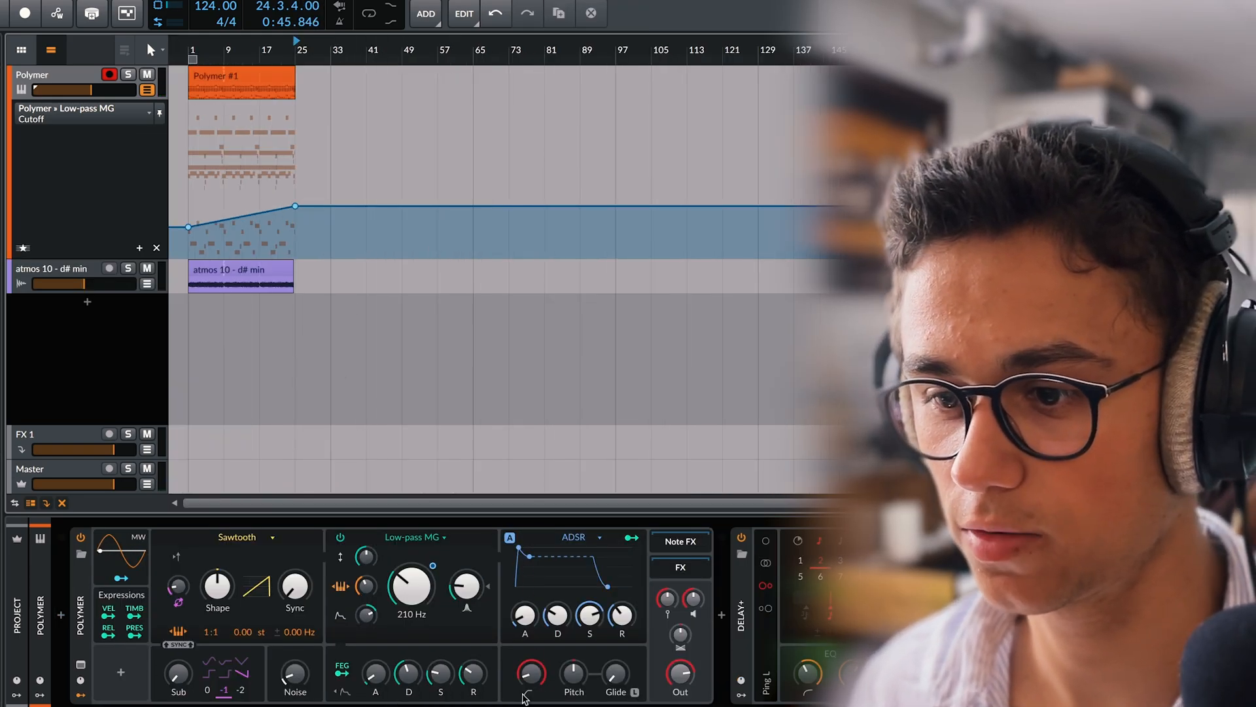
# Automate the on/off state of ValhallaVintageVerb on the Polymer track with points around bars 23 to 25.
pyautogui.scroll(-5, 734, 567)
pyautogui.click(486, 538)
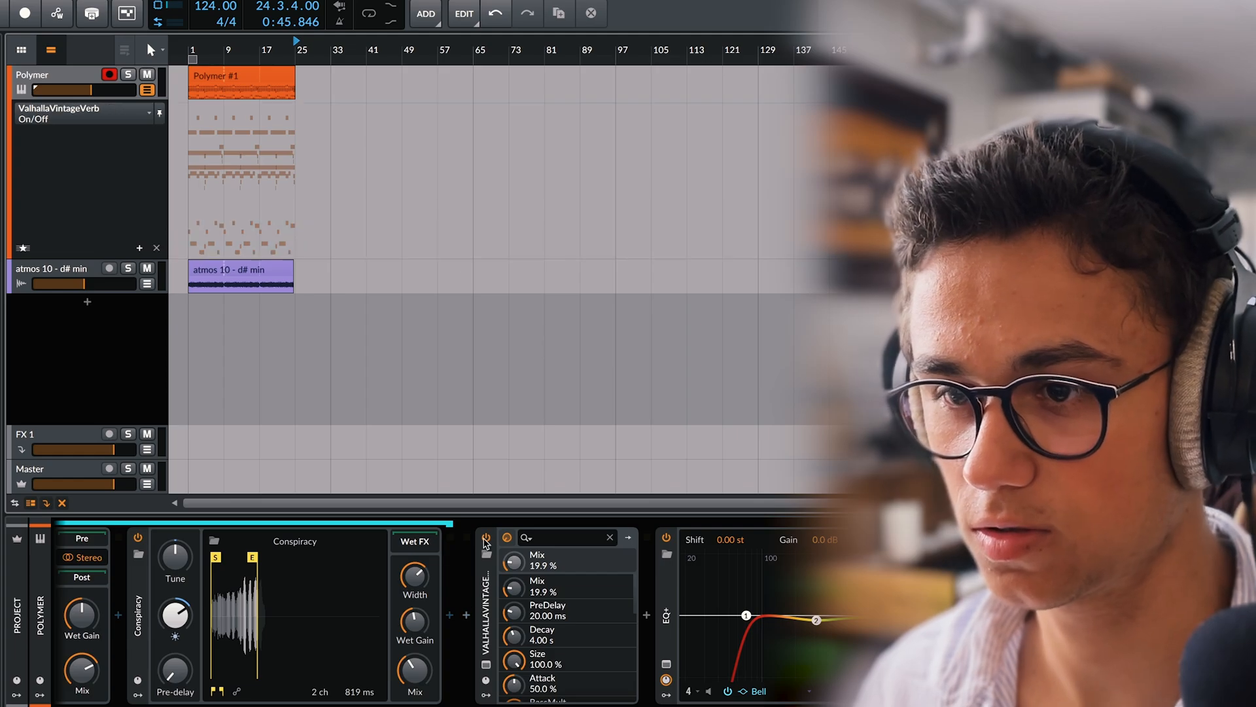
pyautogui.scroll(6, 291, 250)
pyautogui.moveTo(301, 254); pyautogui.dragTo(315, 105)
pyautogui.scroll(6, 321, 105)
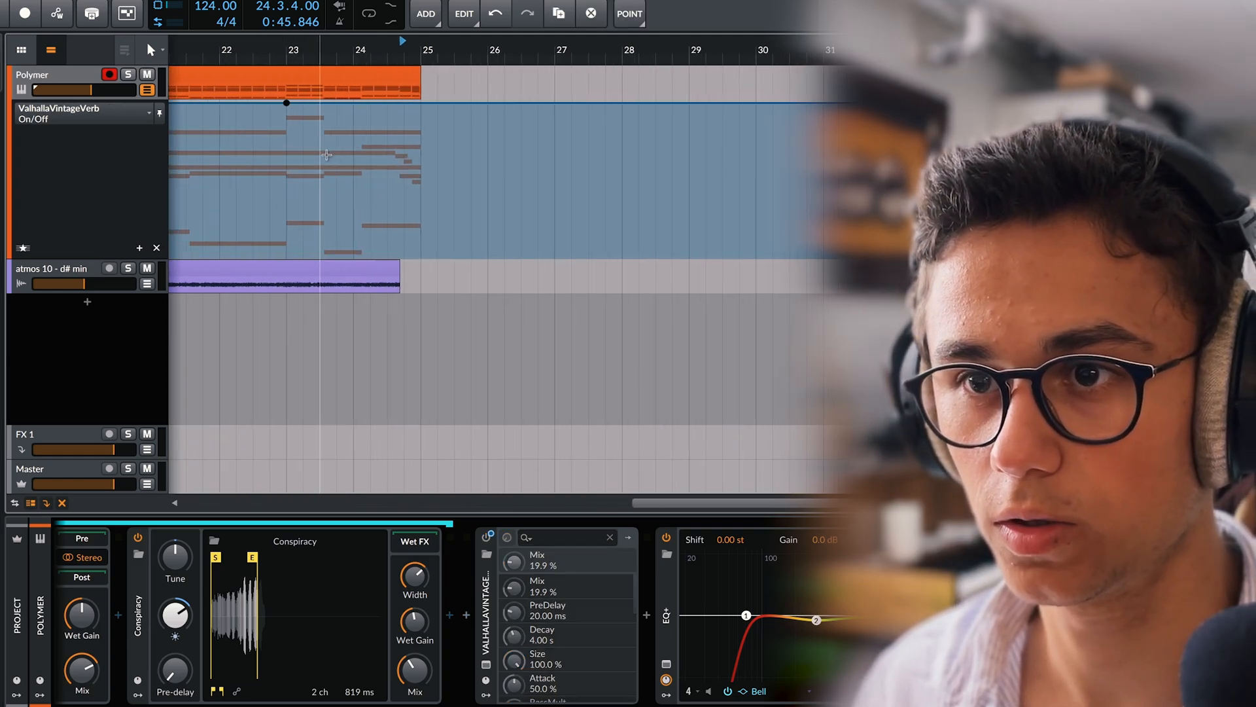
pyautogui.scroll(3, 429, 107)
pyautogui.moveTo(428, 107); pyautogui.dragTo(425, 261)
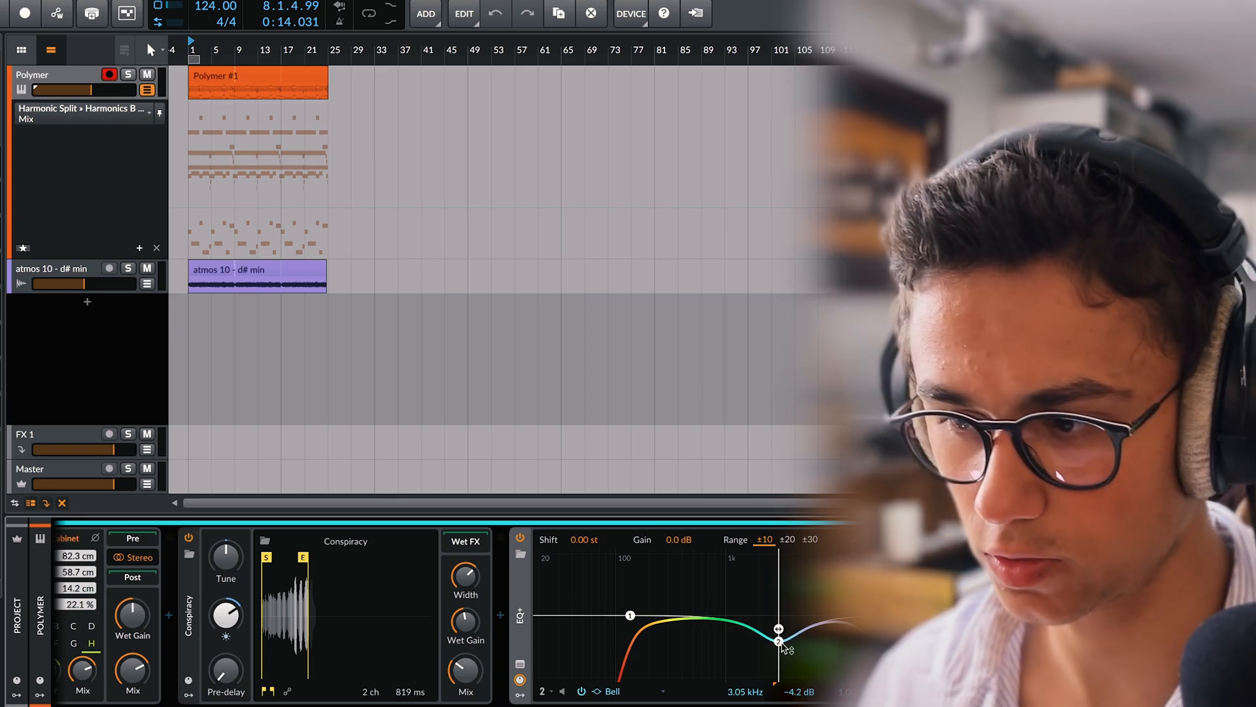
# Play the arrangement, review the Evens chain devices, and set the EQ+ bell to 3.25 kHz and -2.4 dB.
pyautogui.hscroll(-5, 817, 655)
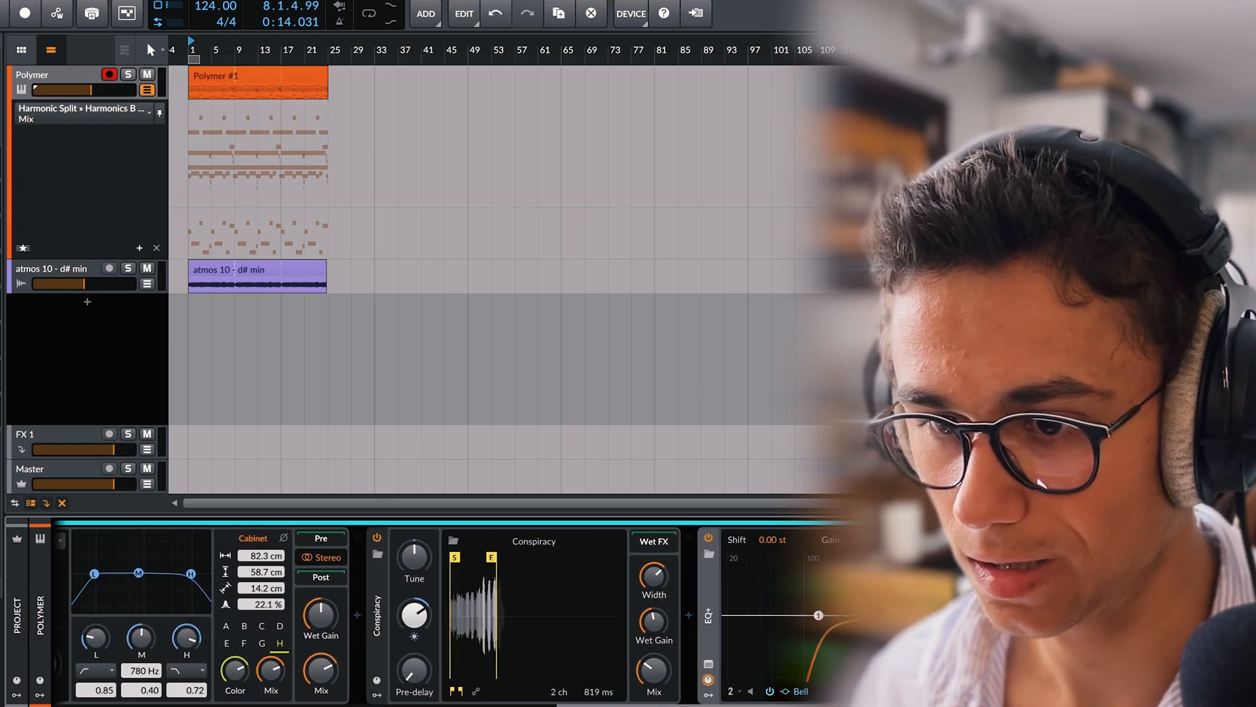
pyautogui.hscroll(-5, 451, 613)
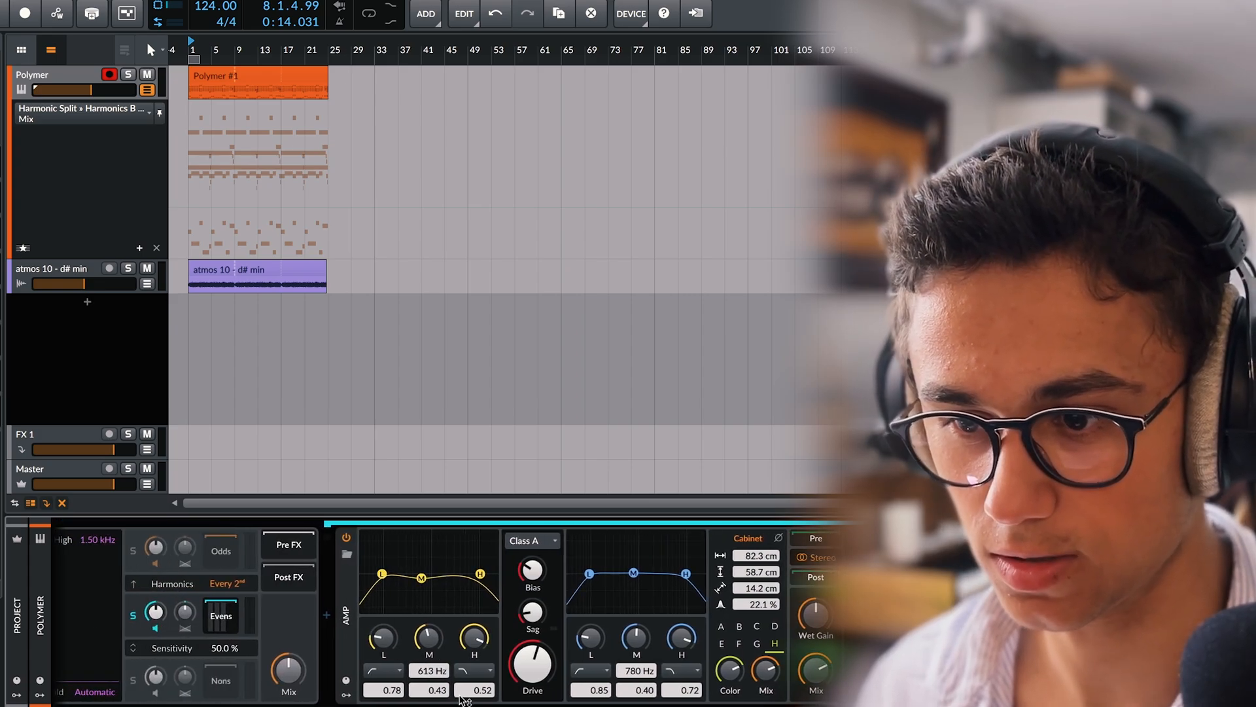
pyautogui.hscroll(10, 746, 654)
pyautogui.press('space')
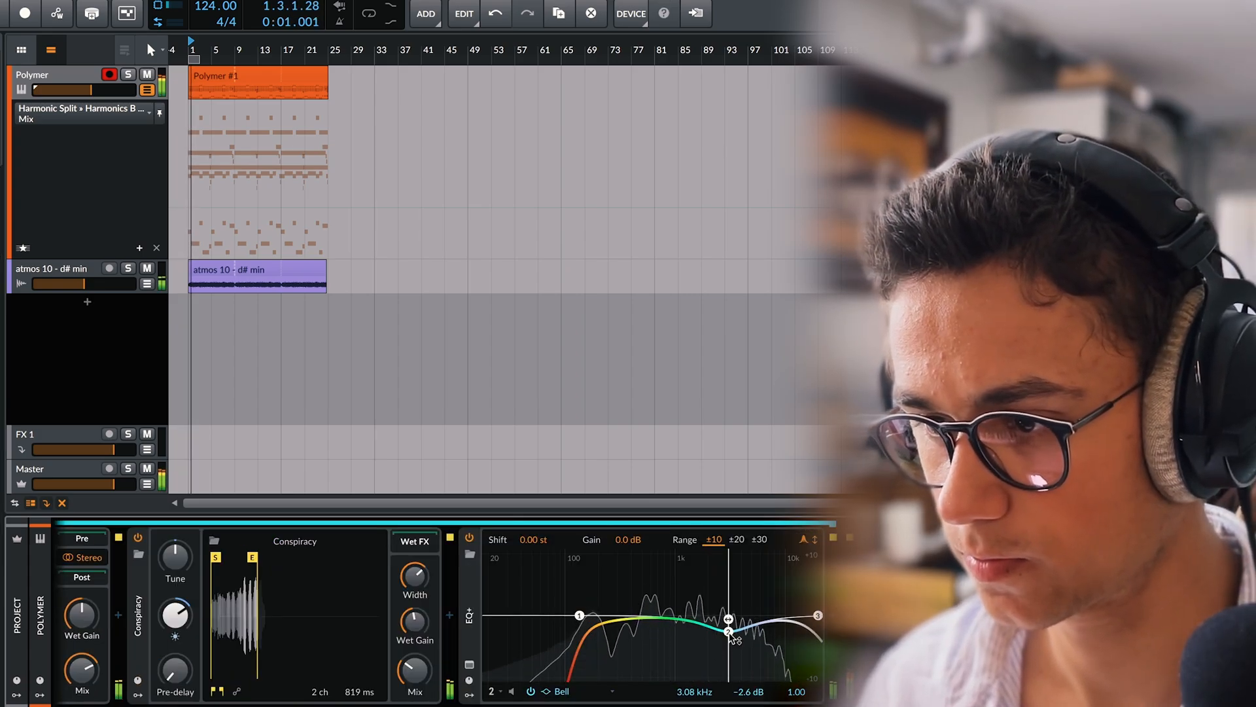
pyautogui.hscroll(-5, 746, 690)
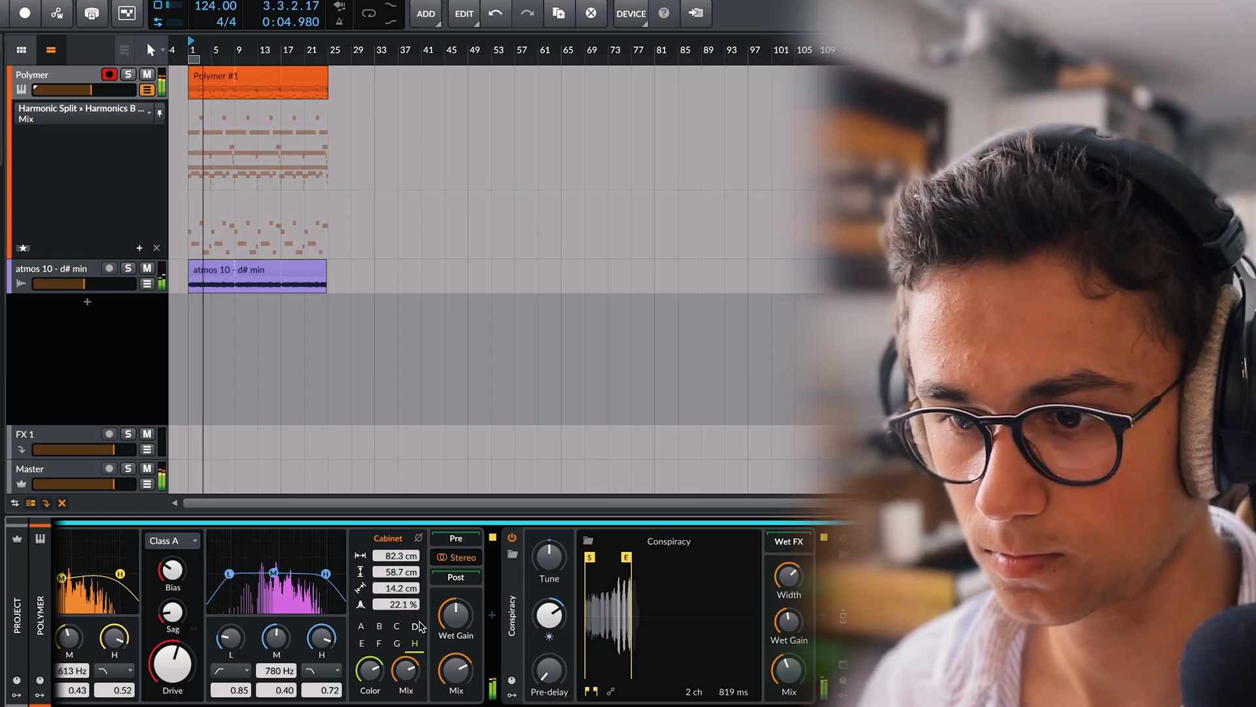
pyautogui.hscroll(-5, 422, 677)
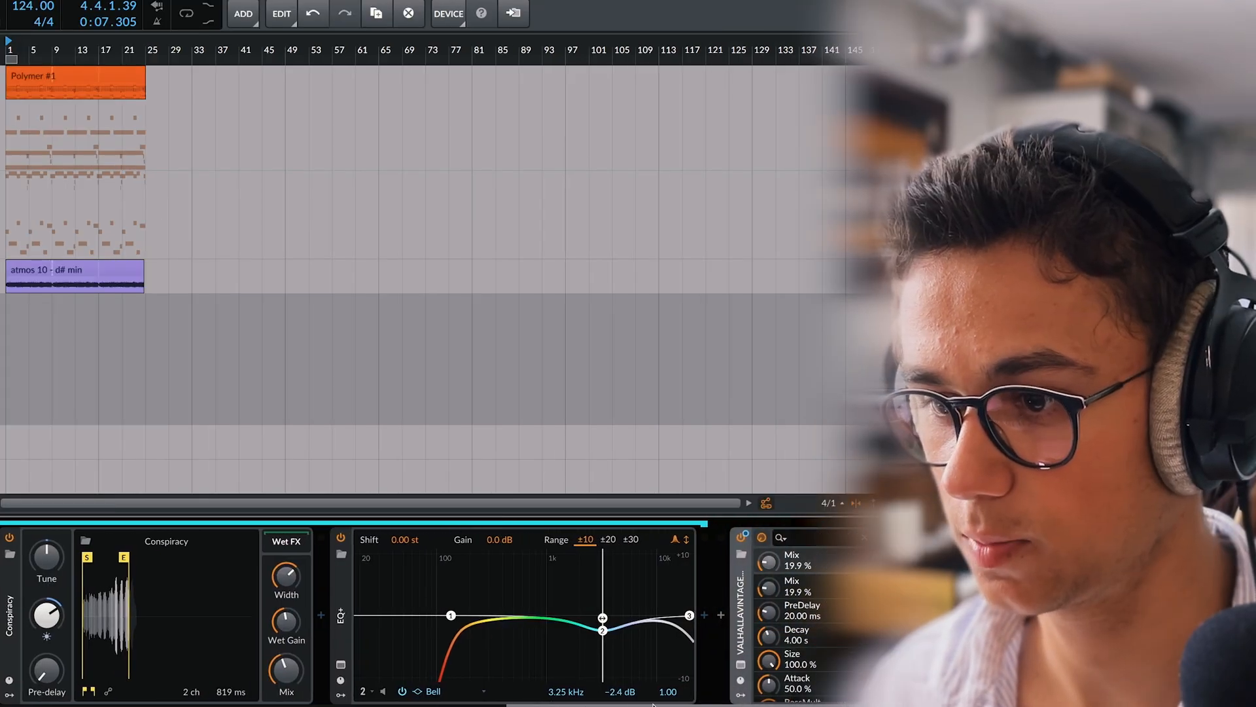
# Insert Portal after EQ+ in the Evens chain of Harmonic Split.
pyautogui.hscroll(2, 653, 704)
pyautogui.click(652, 614)
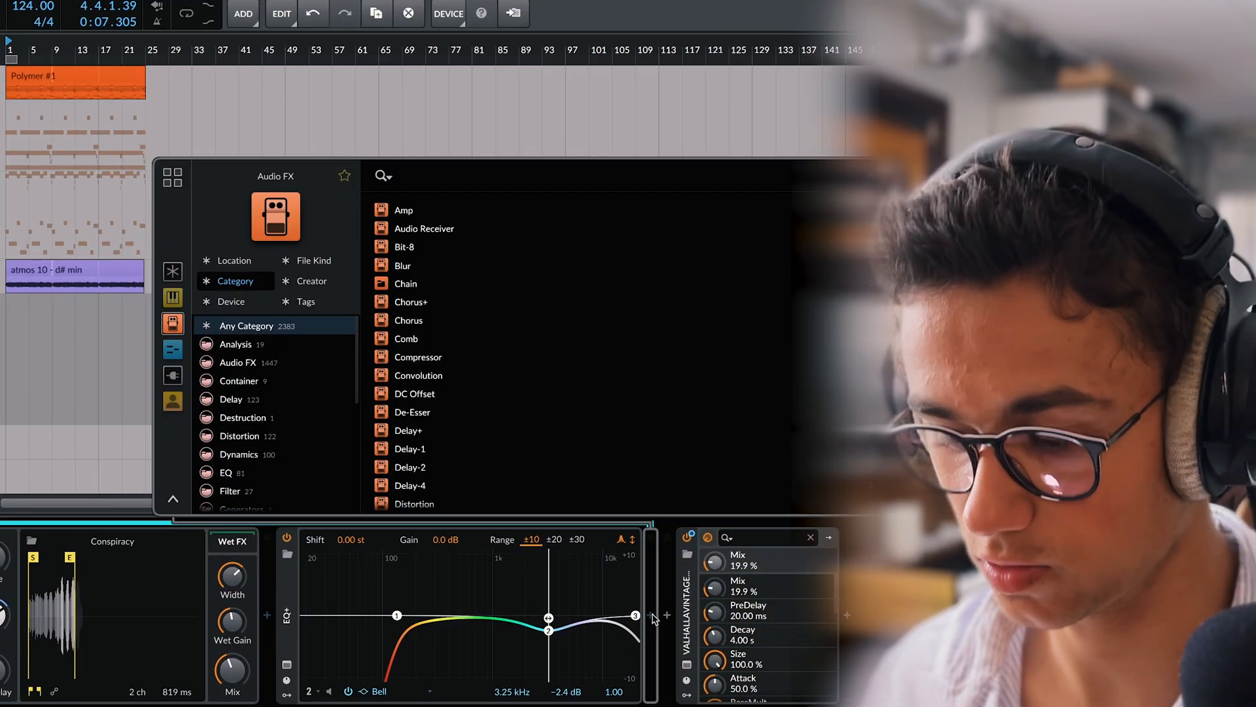
pyautogui.write('portal')
pyautogui.press('Return')
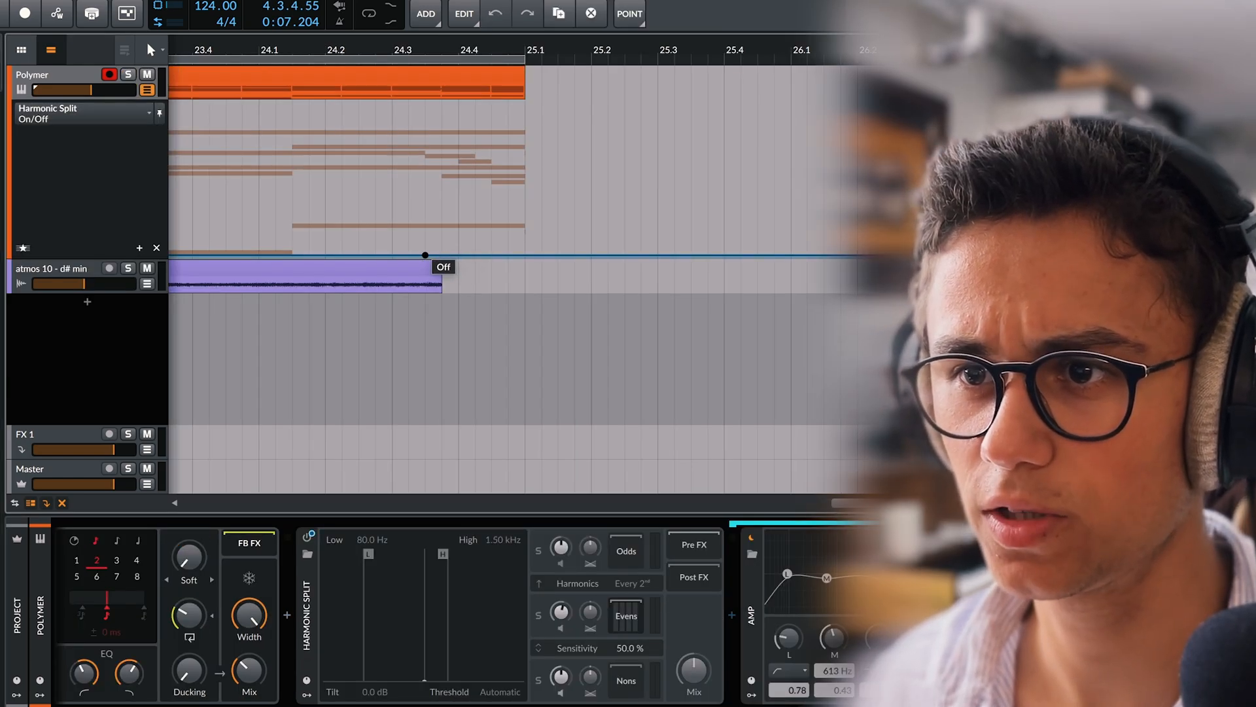
# Automate Harmonic Split to switch from off to on just before bar 25, and hide the Polymer track's automation lane.
pyautogui.moveTo(488, 255); pyautogui.dragTo(442, 102)
pyautogui.scroll(-5, 454, 105)
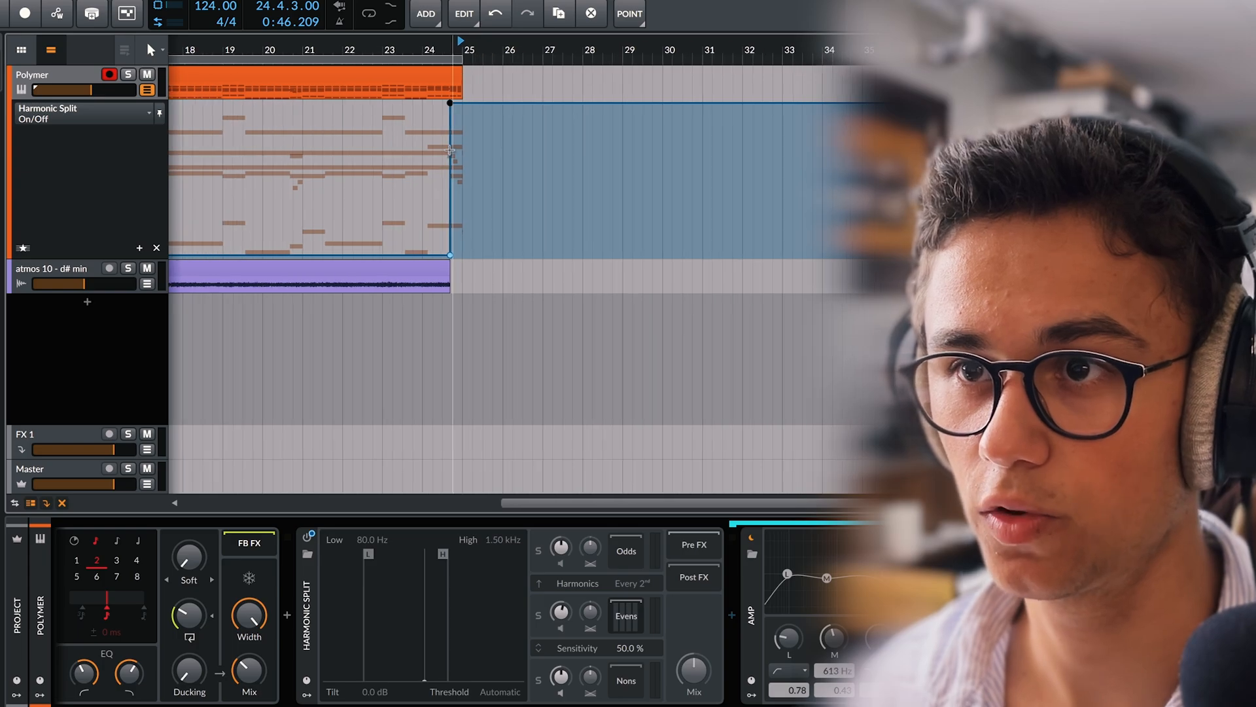
pyautogui.scroll(4, 455, 105)
pyautogui.click(147, 91)
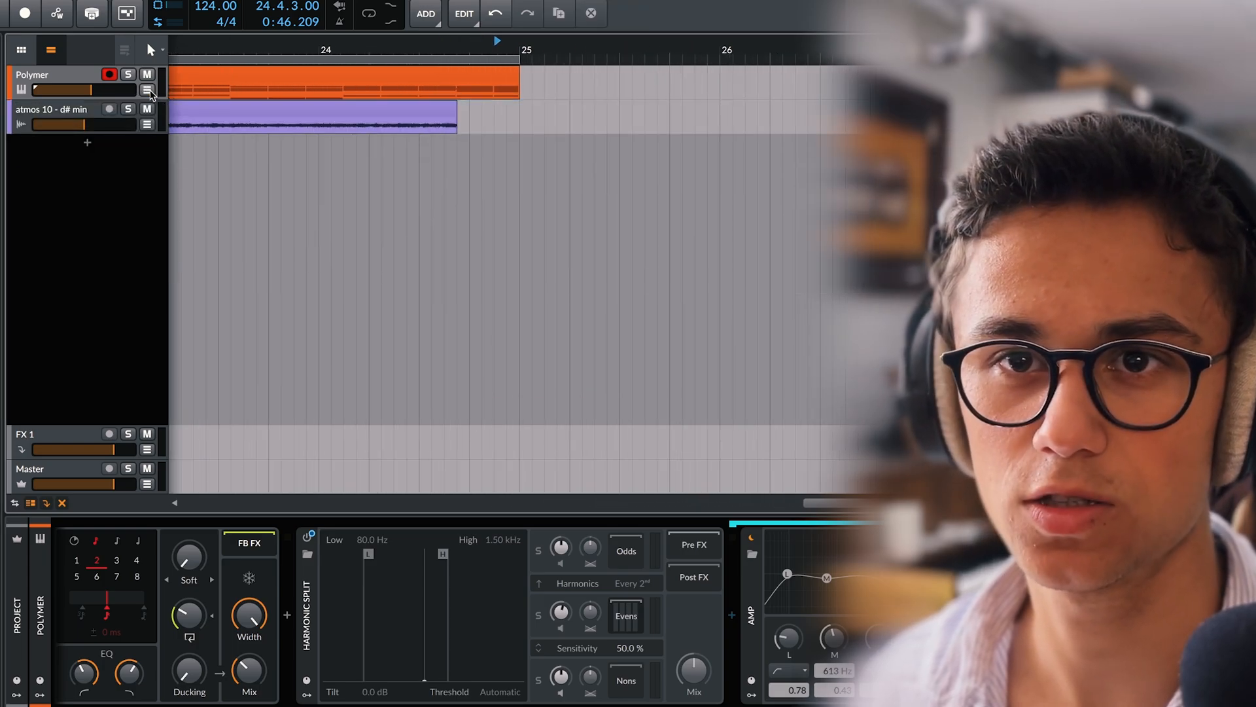
# Fill the empty clip at bar 9 on the second Polymer track with notes and extend it to just before bar 25.
pyautogui.scroll(2, 393, 196)
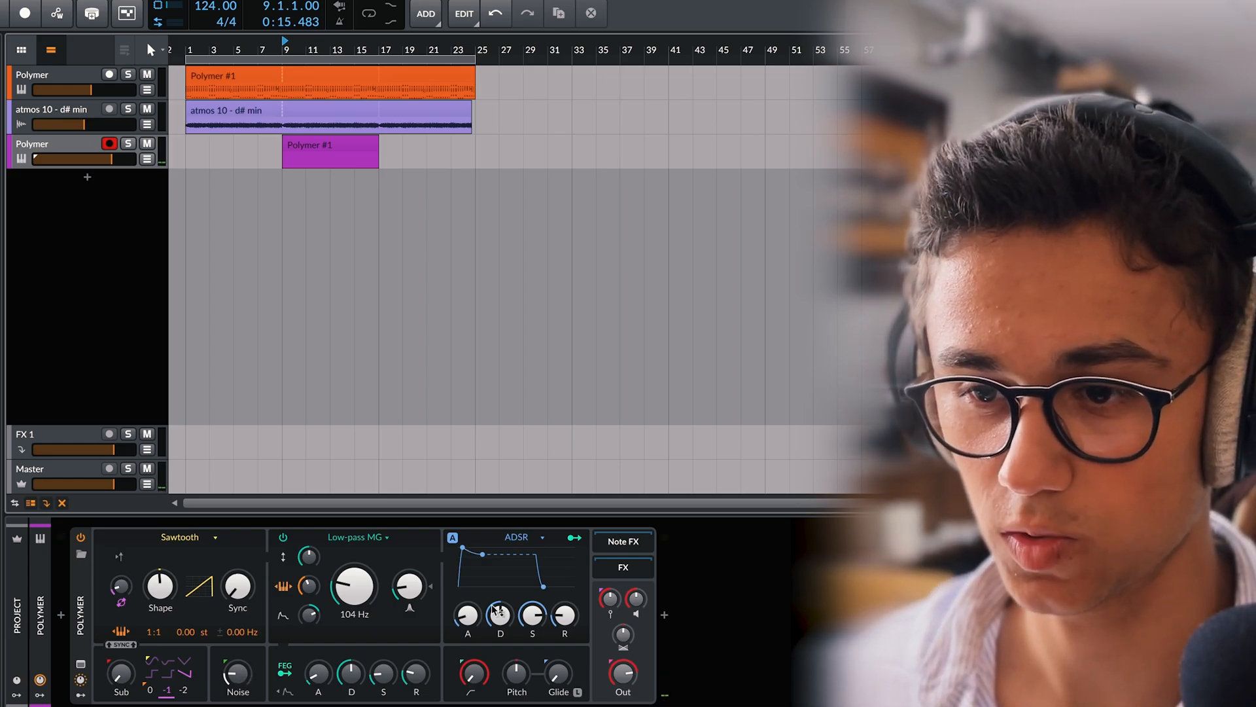
pyautogui.click(327, 147)
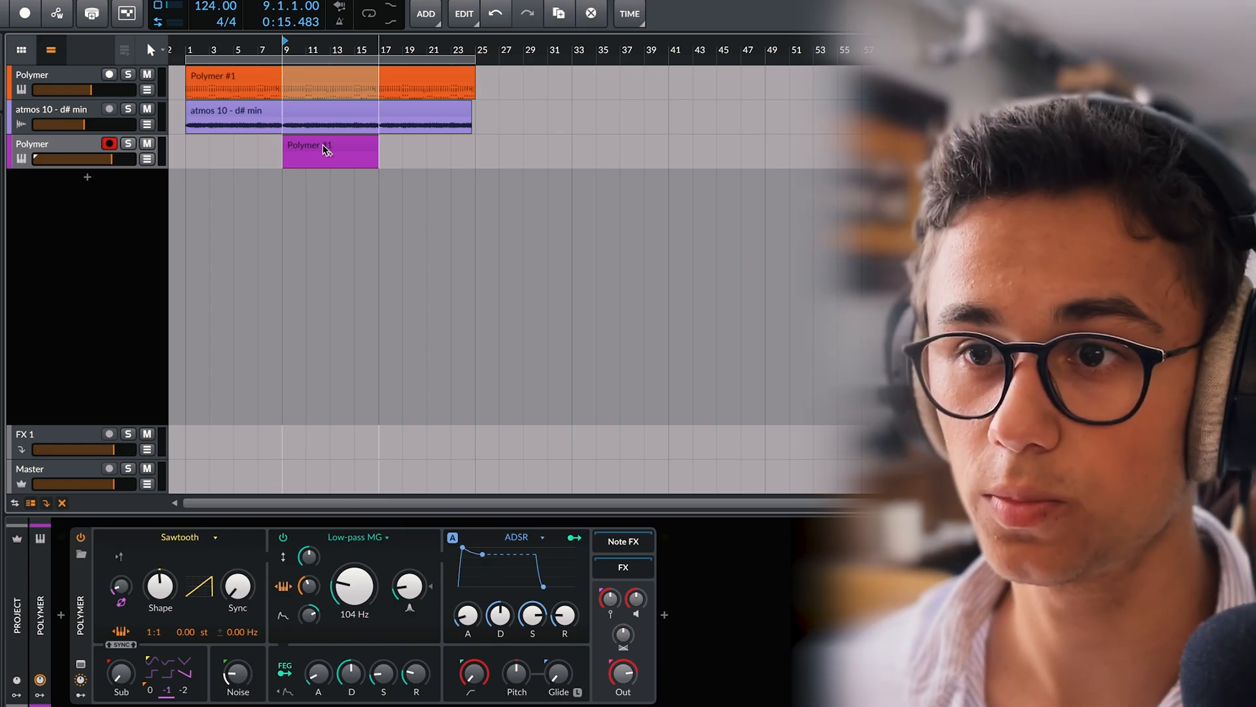
pyautogui.moveTo(324, 145); pyautogui.dragTo(325, 148)
pyautogui.click(328, 151)
pyautogui.click(334, 146)
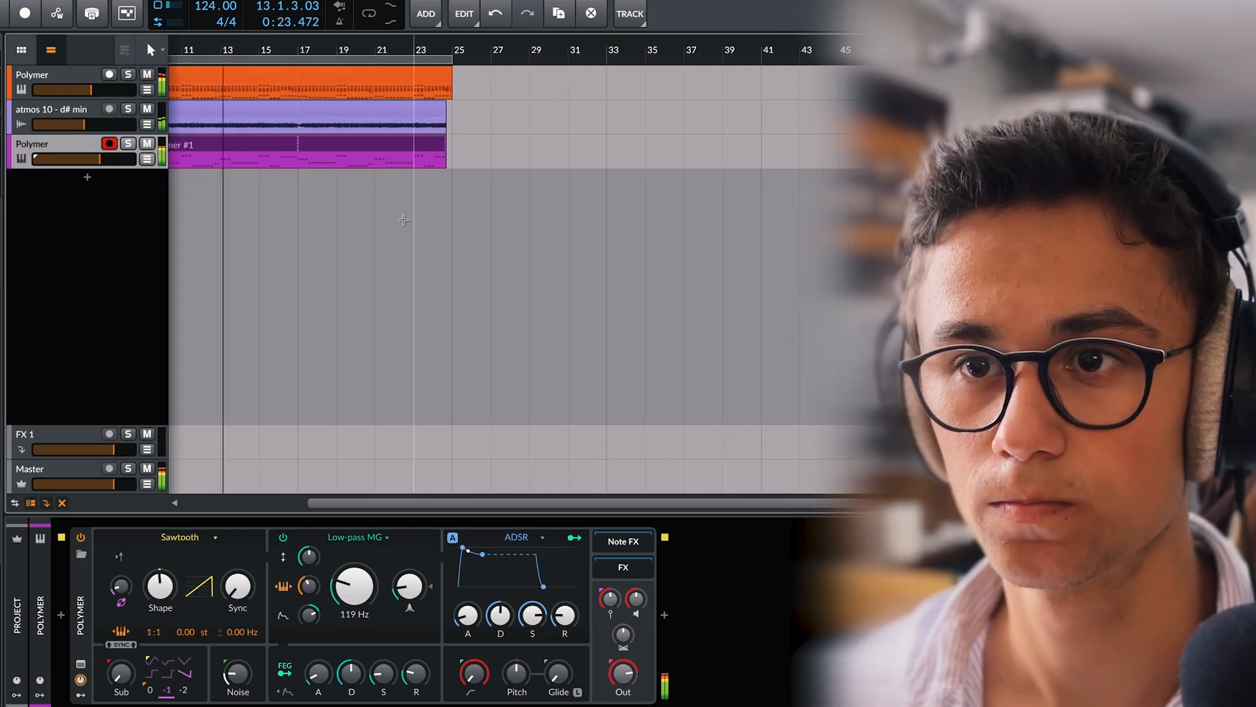
pyautogui.press('+')
pyautogui.scroll(2, 211, 194)
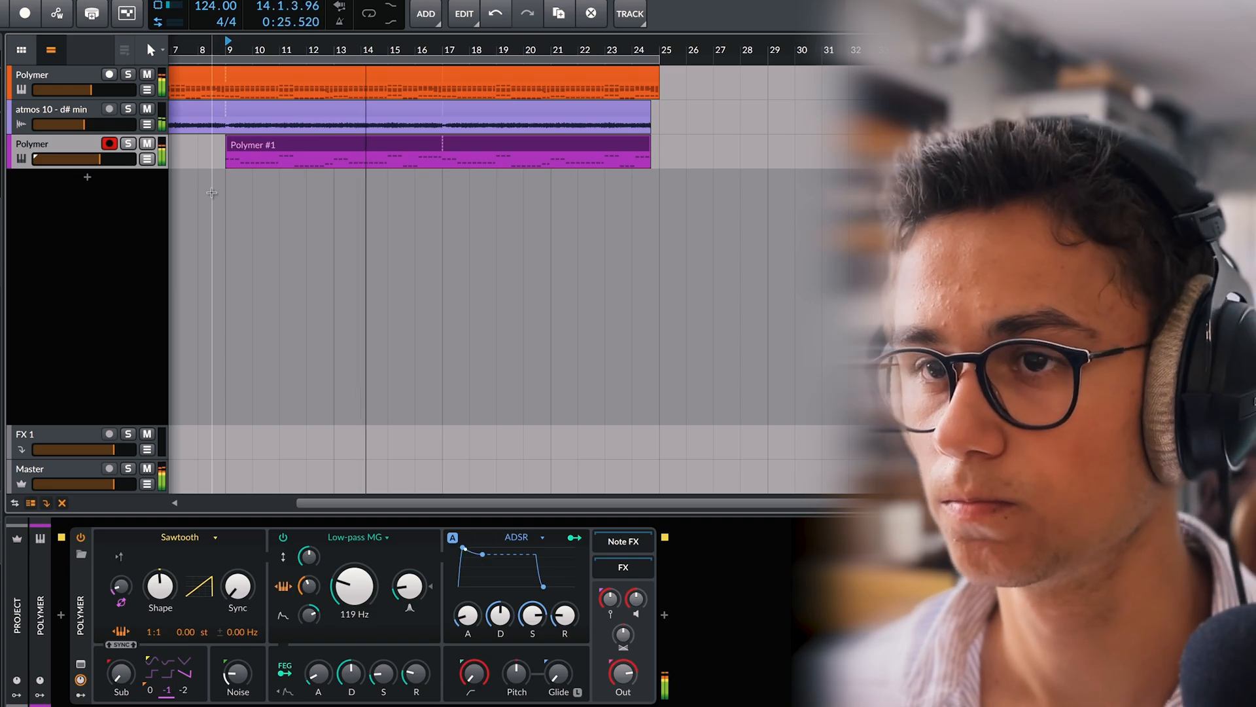
# Load the Kick 4 sample on a new track and loop one bar of four C3 notes from bar 9 to 25.
pyautogui.scroll(-3, 213, 190)
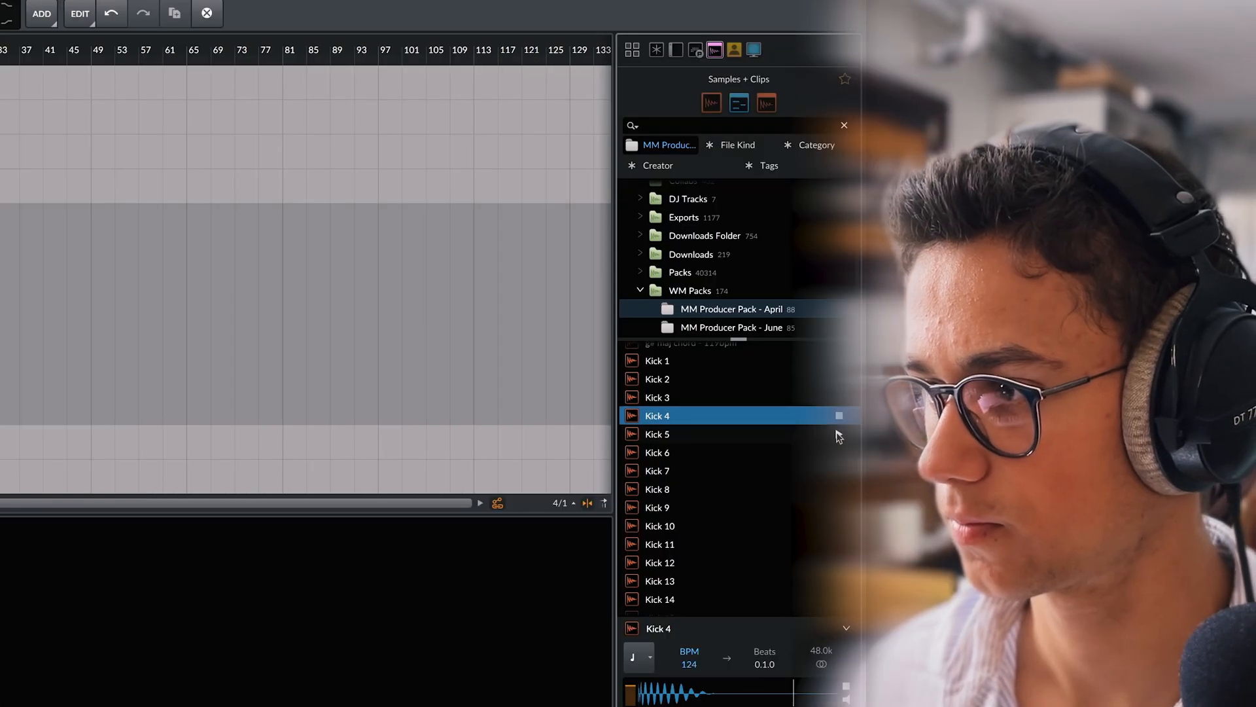
pyautogui.click(838, 435)
pyautogui.click(840, 418)
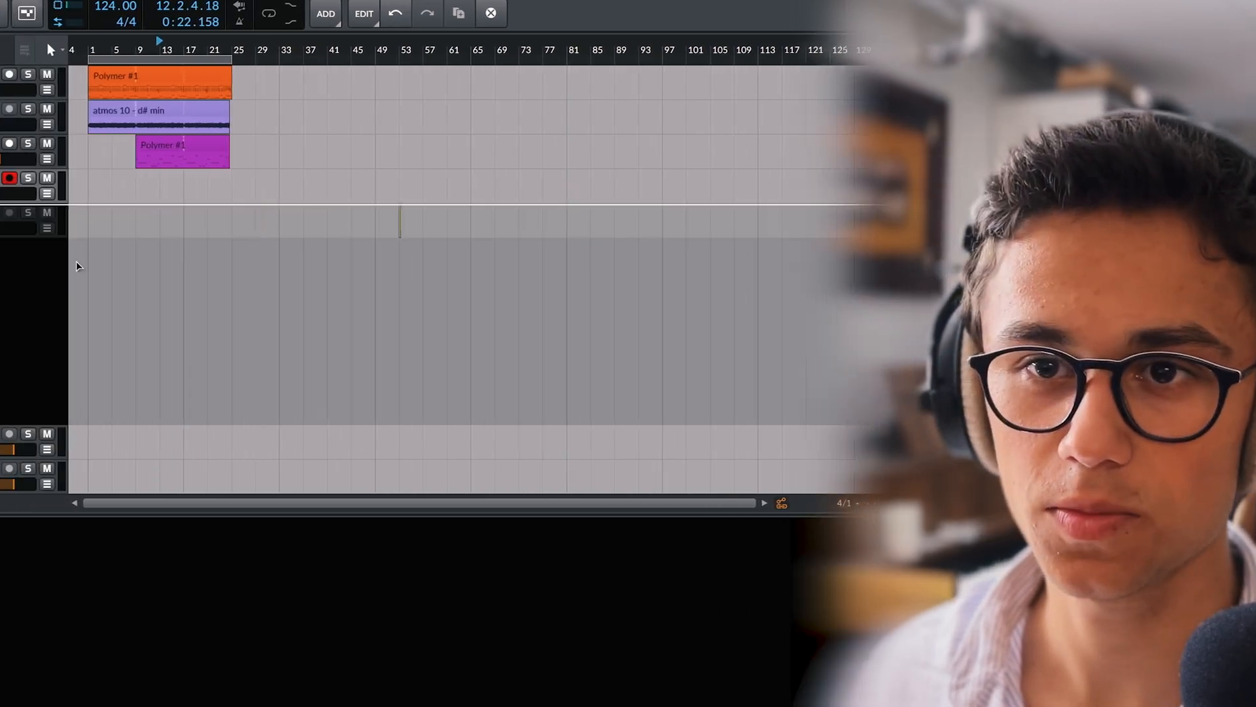
pyautogui.click(13, 196)
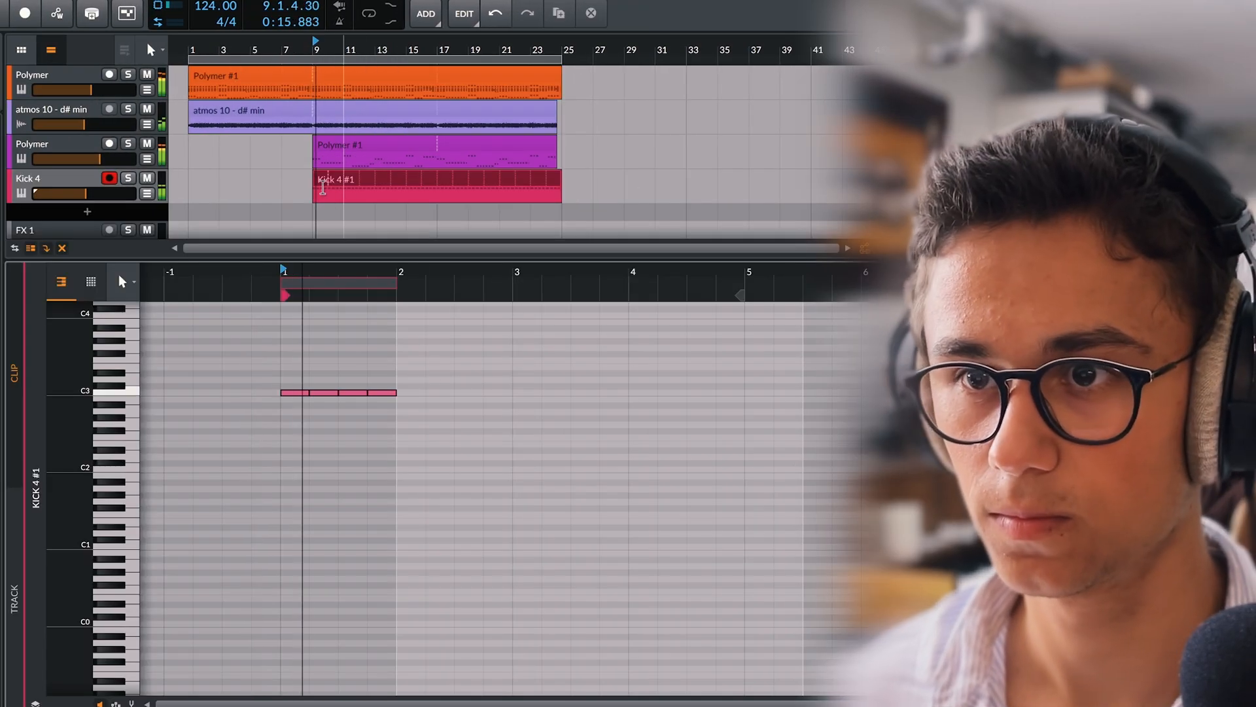
pyautogui.moveTo(90, 194); pyautogui.dragTo(100, 194)
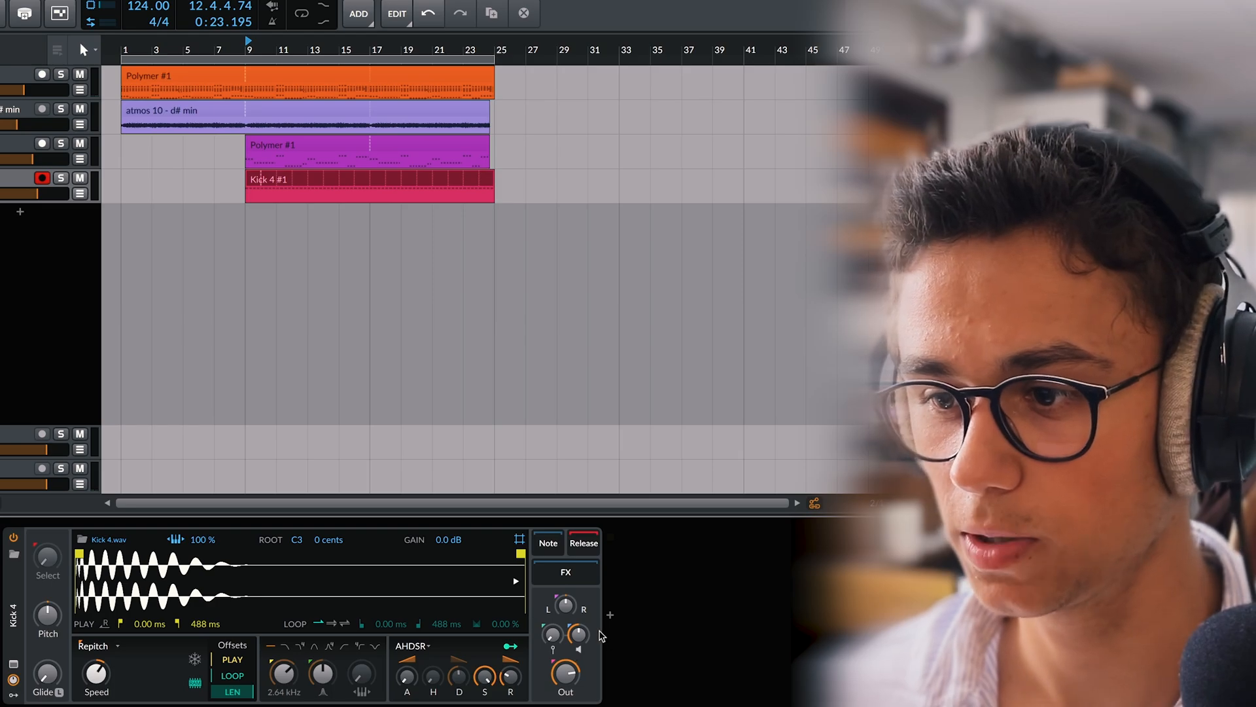
# Insert Transient Control after the Kick 4 sampler, audition it, and slightly lower the kick track's volume.
pyautogui.click(609, 615)
pyautogui.write('transient')
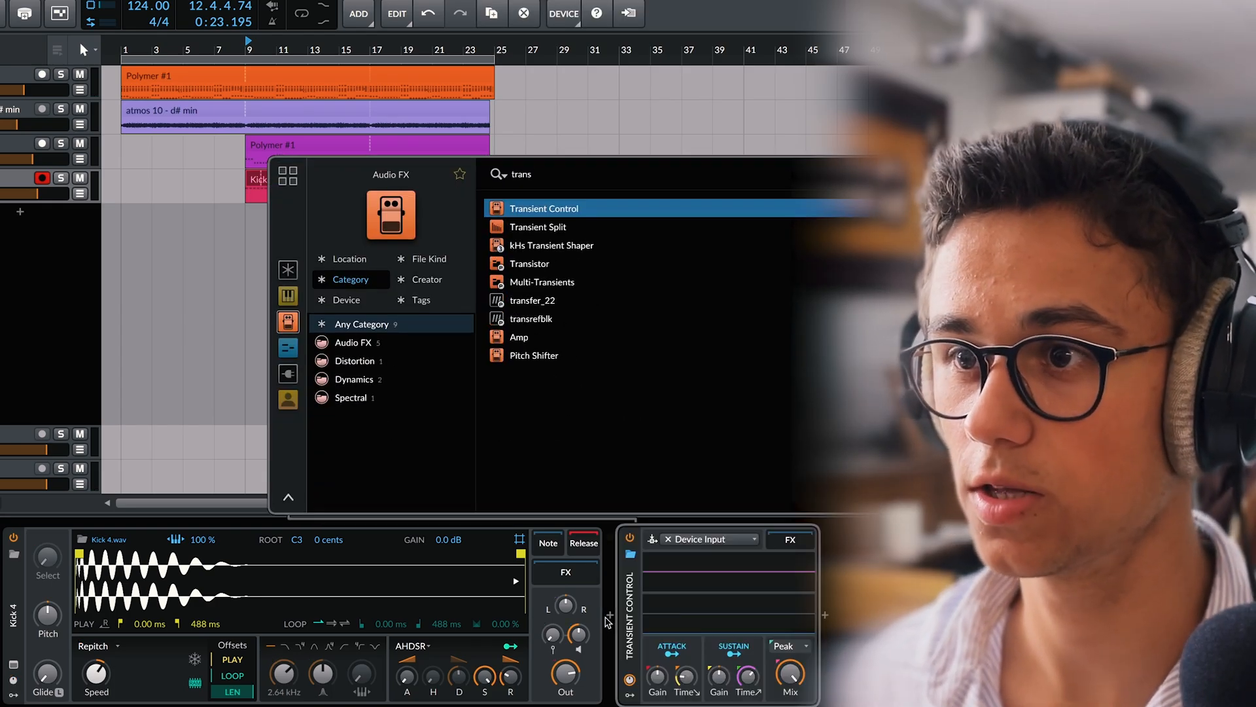
pyautogui.press('Return')
pyautogui.press('space')
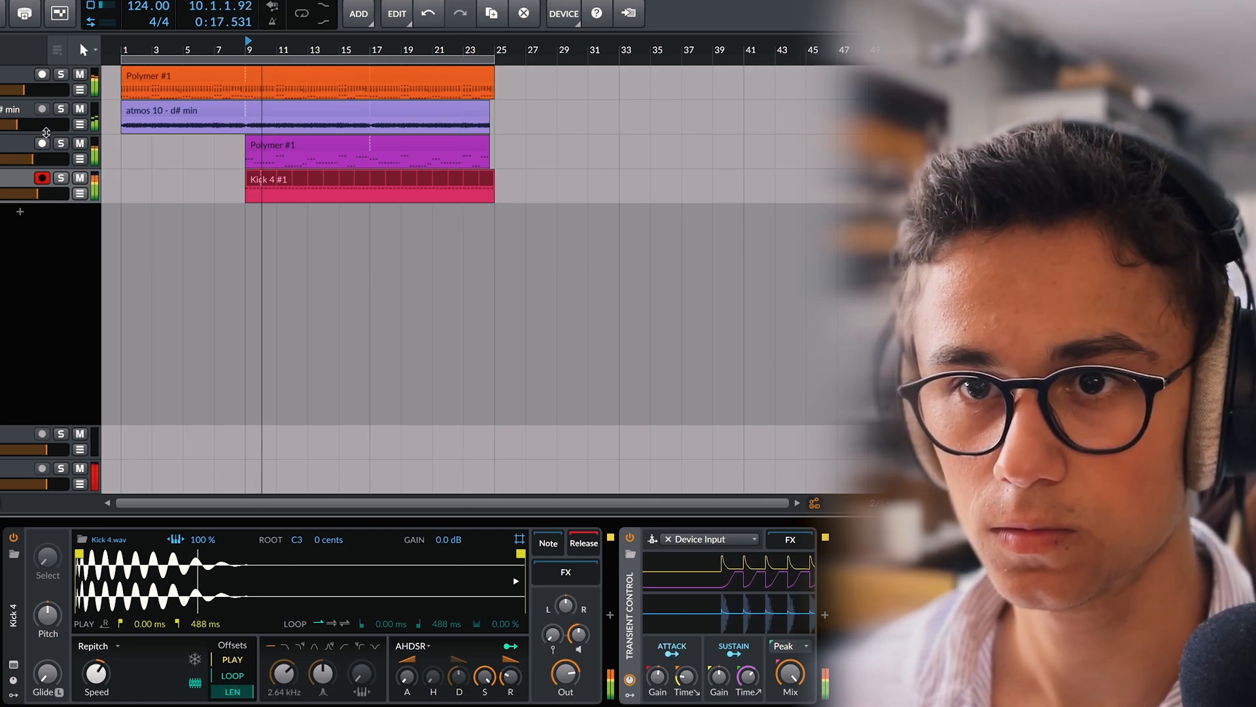
pyautogui.moveTo(38, 193); pyautogui.dragTo(34, 194)
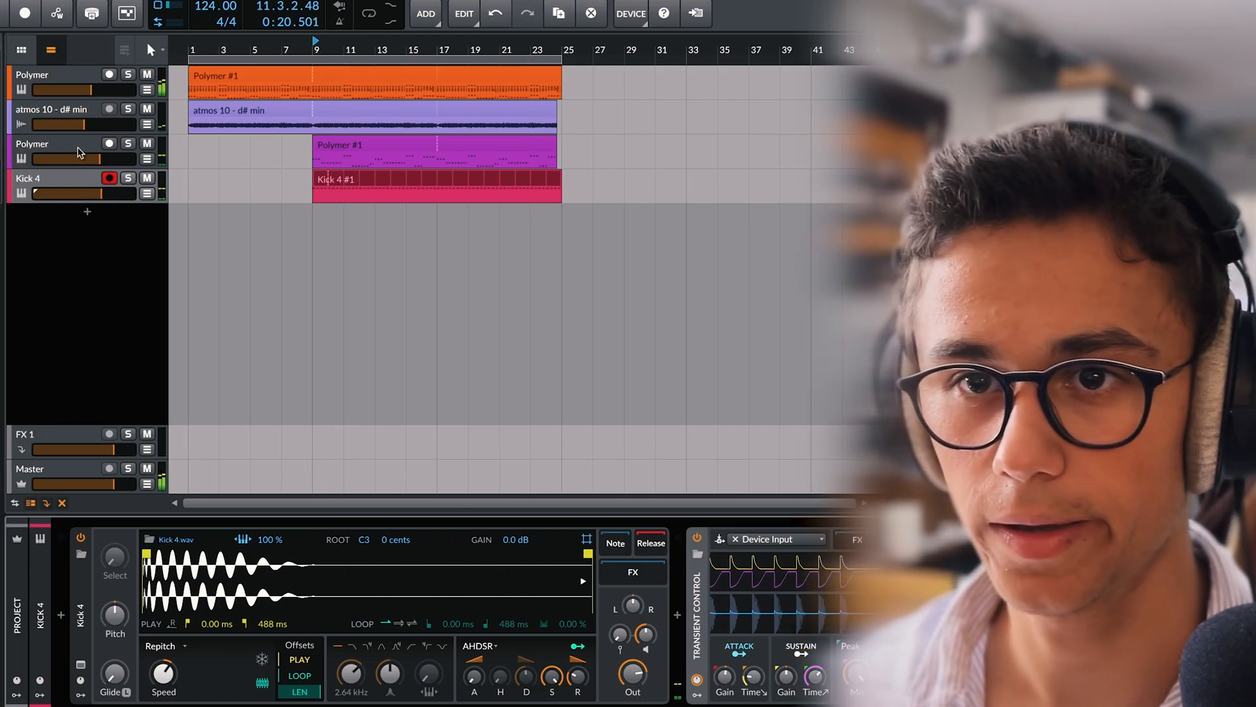
# Group the two Polymer tracks with the atmos track and load FM-4 on a new instrument track inside the group.
pyautogui.click(39, 76)
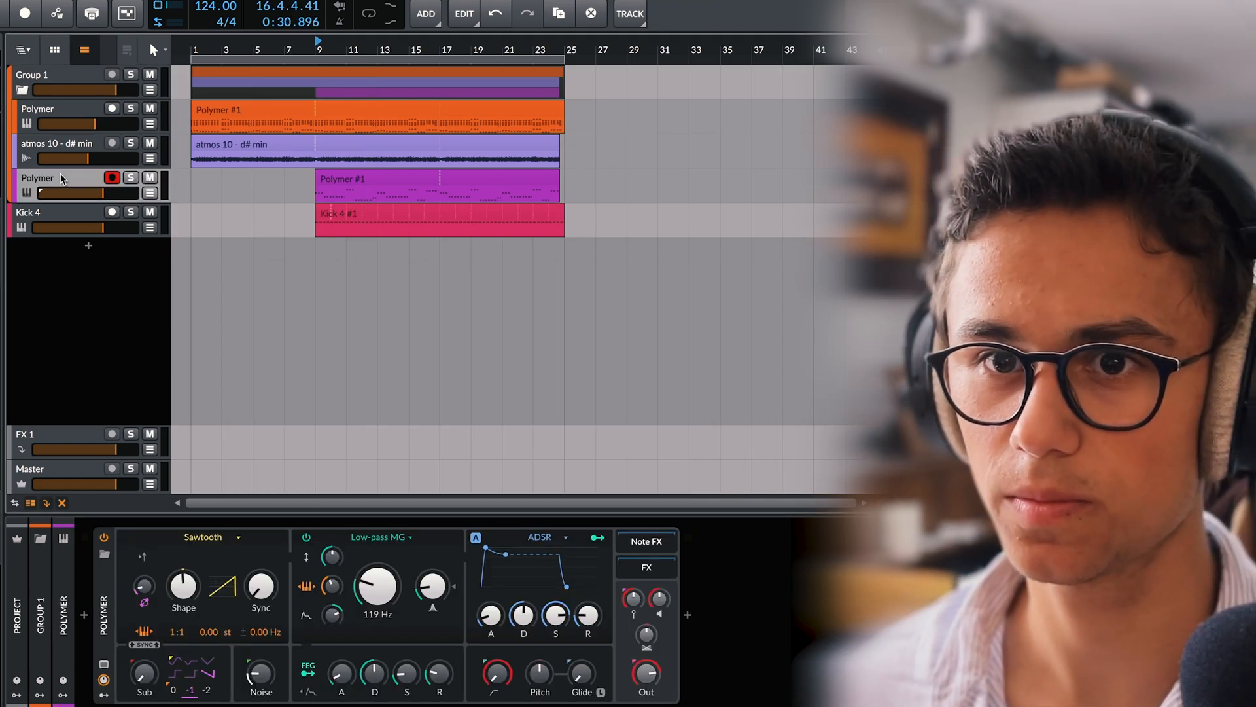
pyautogui.hotkey('ctrl', 't')
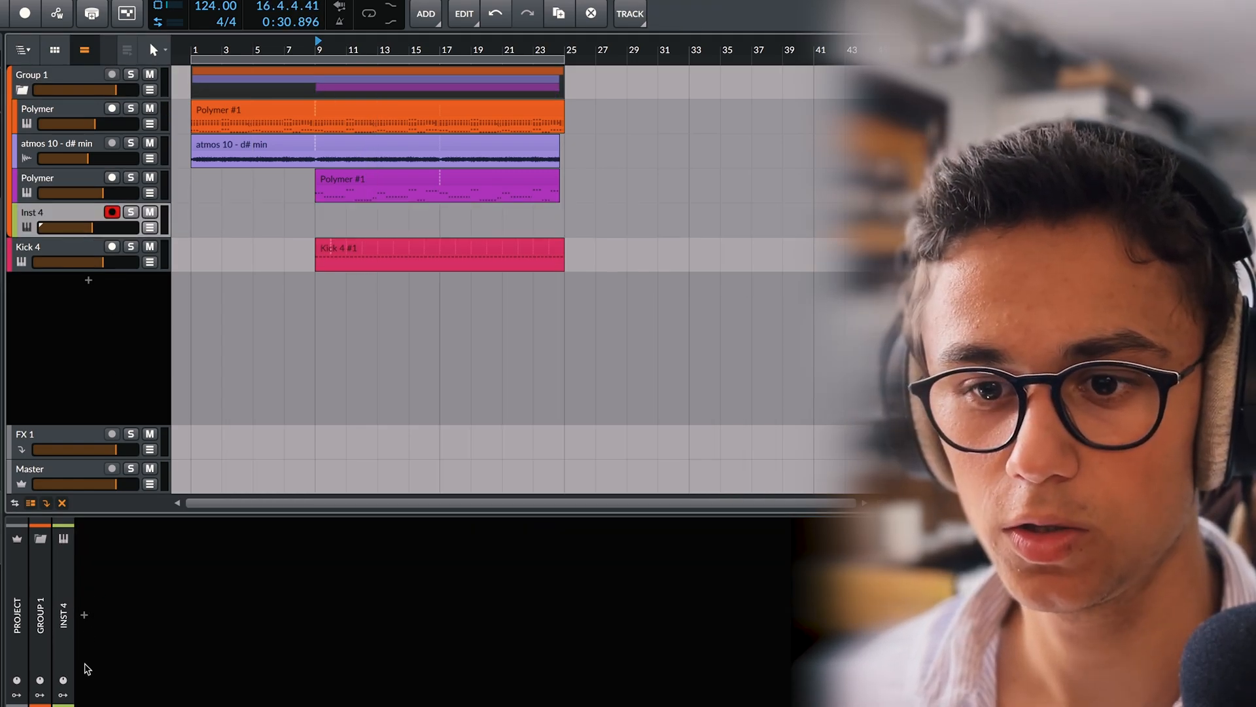
pyautogui.click(81, 632)
pyautogui.write('fm')
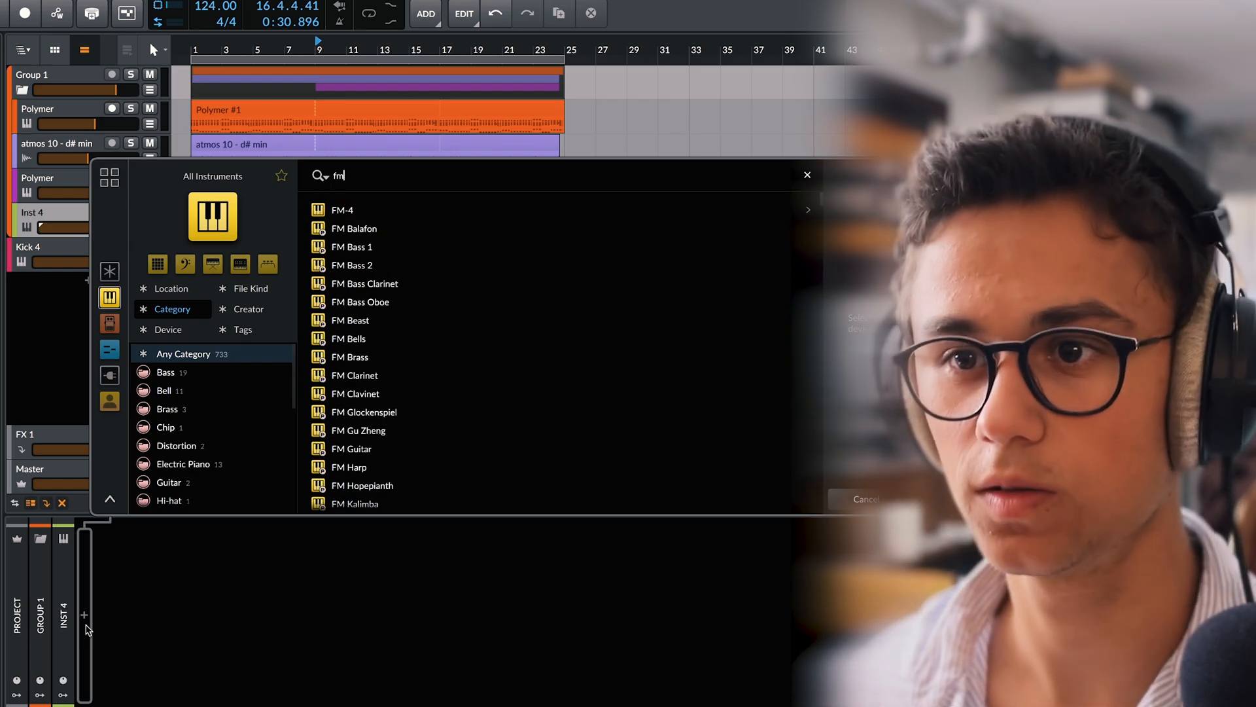
pyautogui.press('Return')
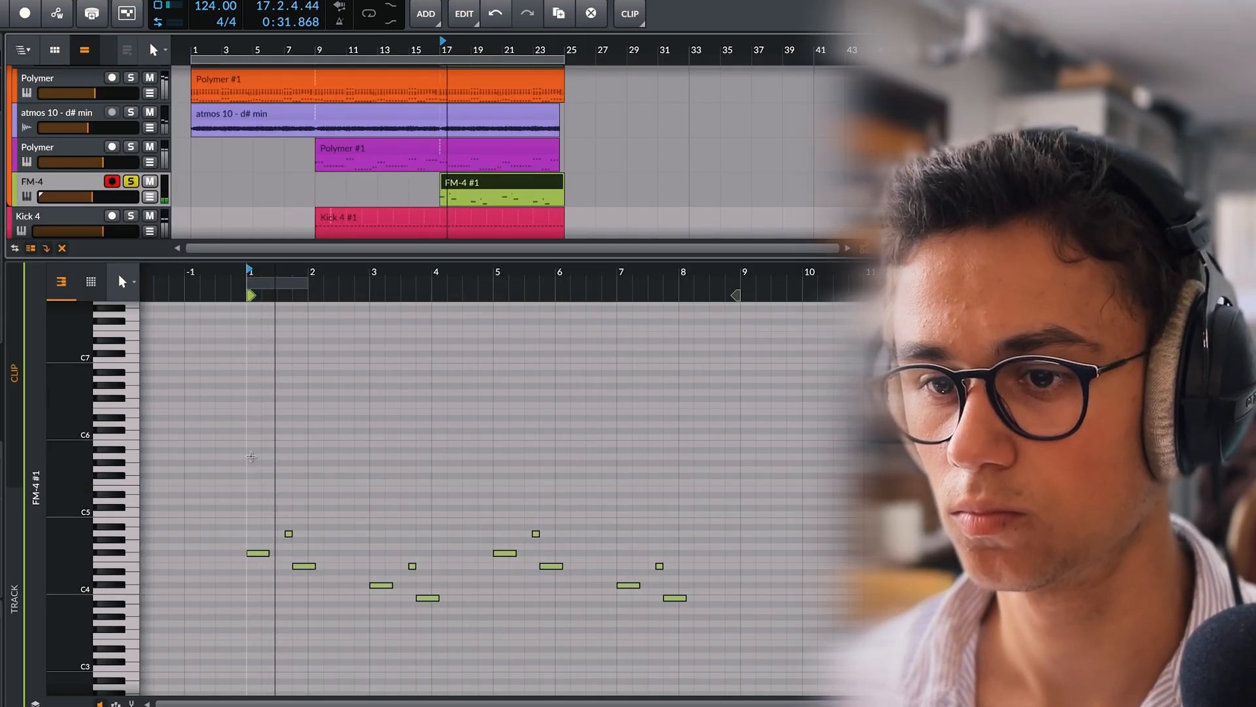
# Shape the FM-4 tone by raising operator 3's level and setting modulation matrix amounts of 114, 108, 106 and 118.
pyautogui.scroll(-2, 250, 456)
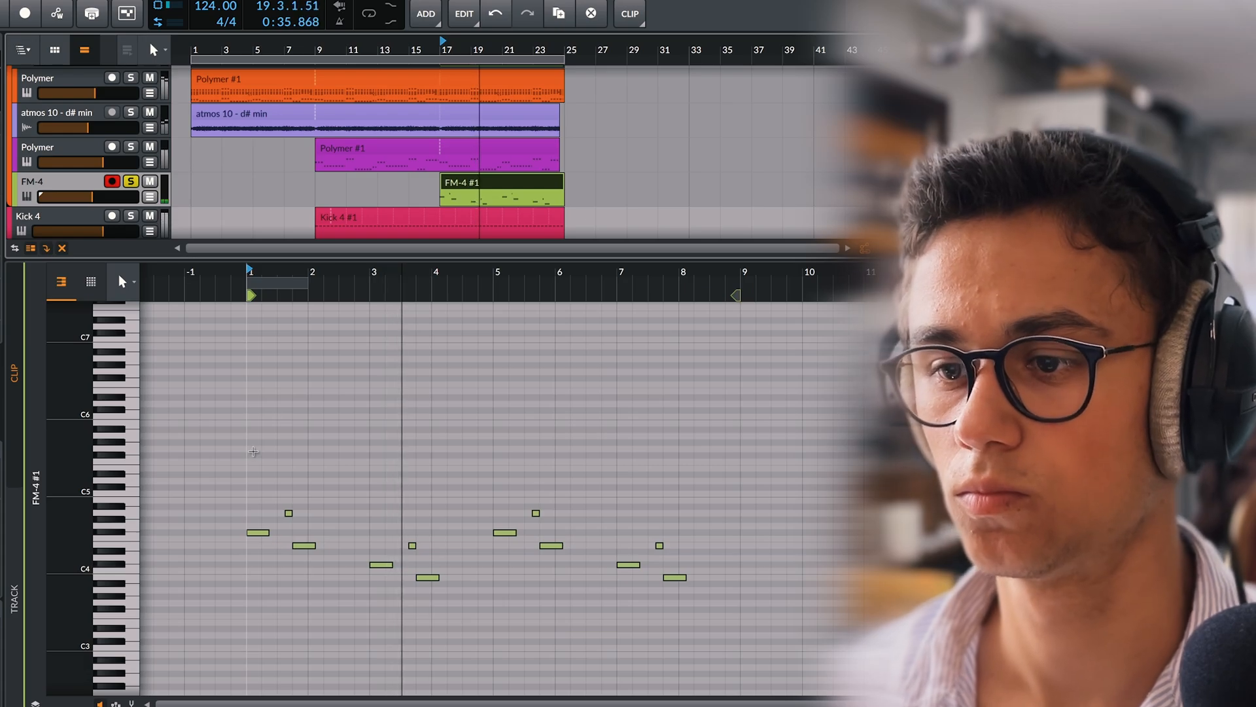
pyautogui.press('d')
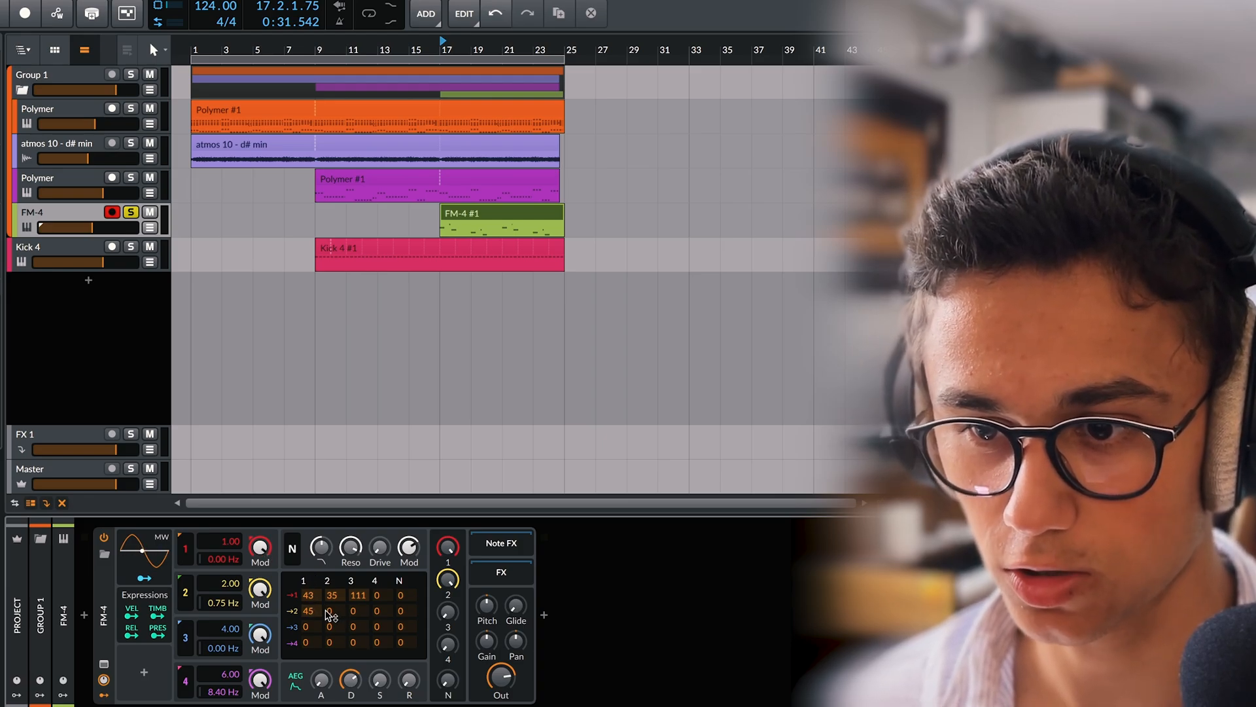
pyautogui.moveTo(447, 580); pyautogui.dragTo(447, 606)
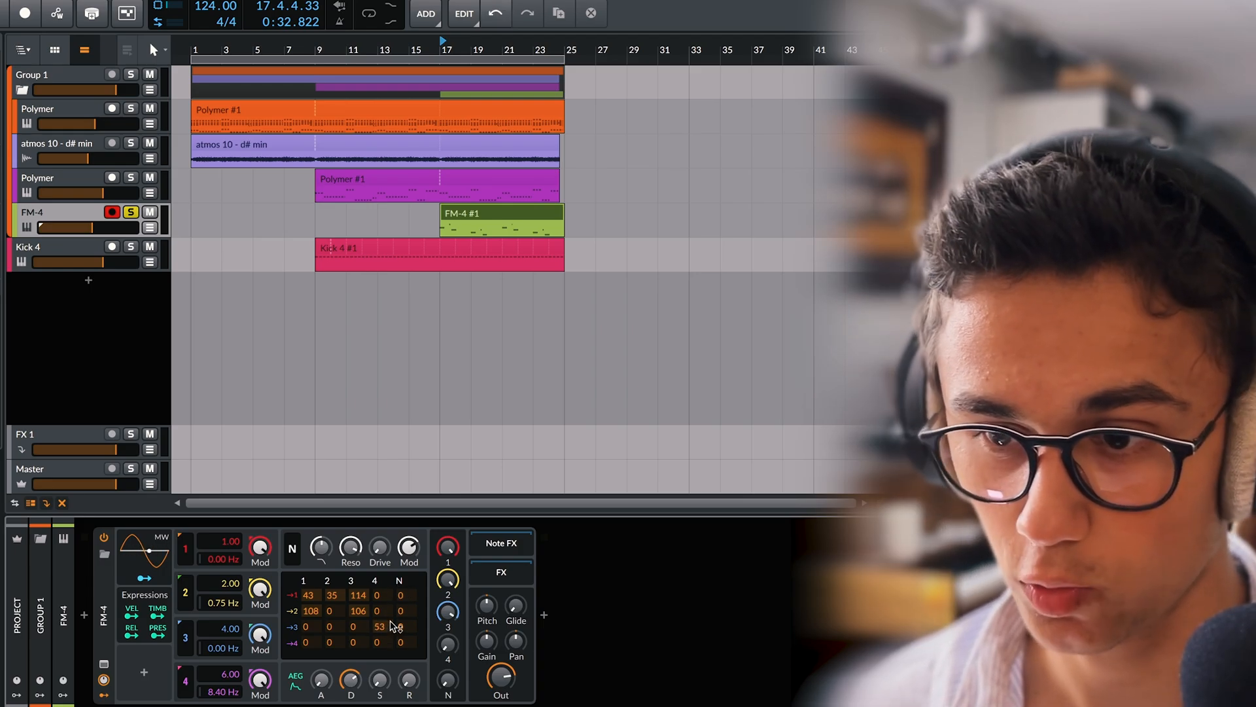
pyautogui.press('space')
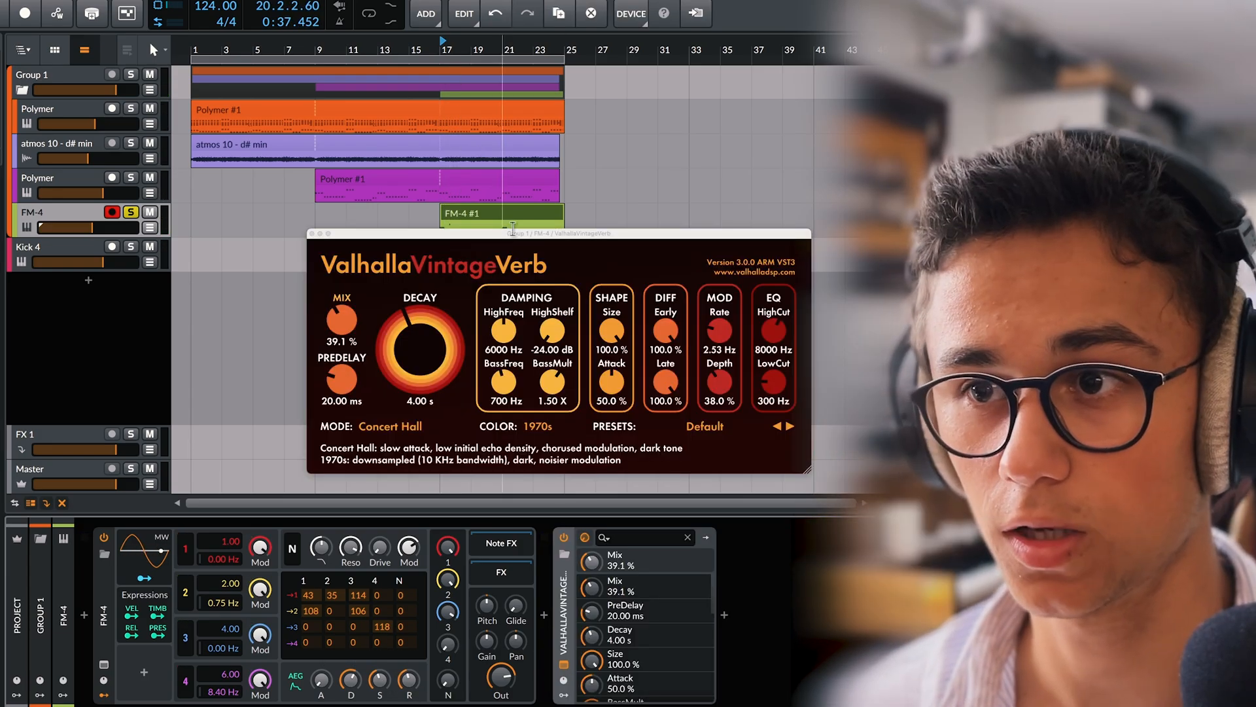
# Audition FM-4 through ValhallaVintageVerb and insert a Filter between the two devices.
pyautogui.moveTo(512, 228); pyautogui.dragTo(495, 260)
pyautogui.press('space')
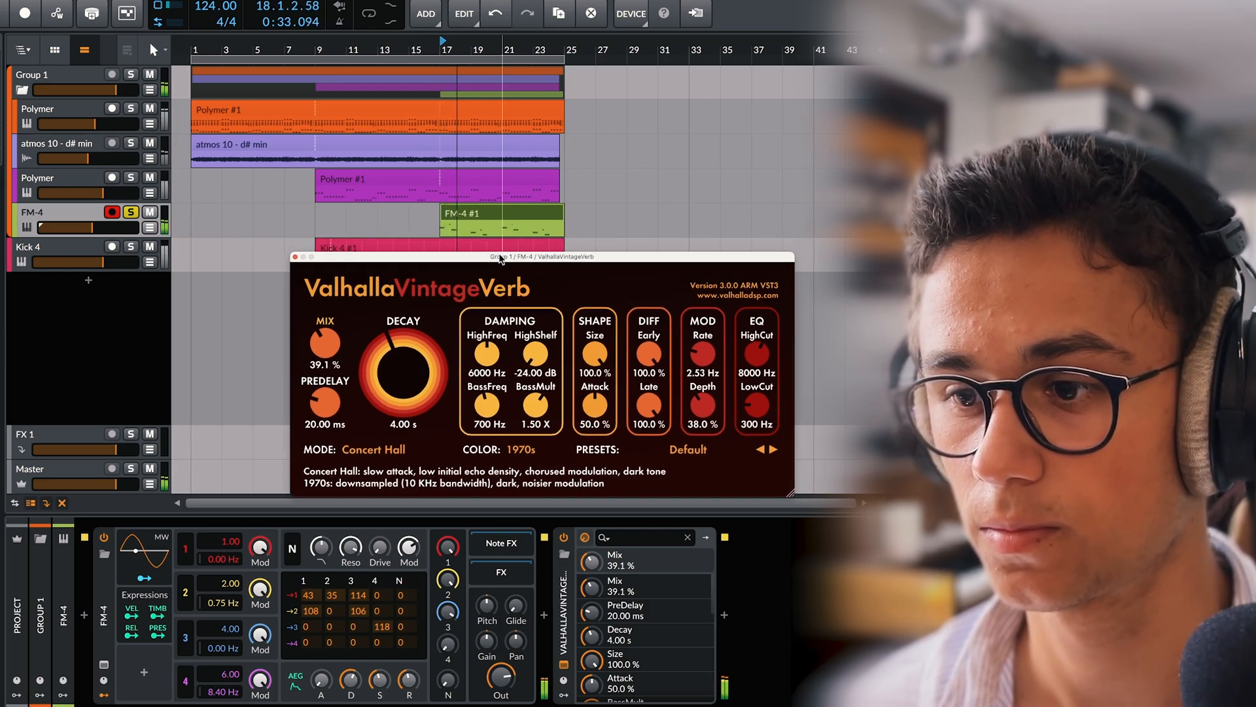
pyautogui.click(544, 615)
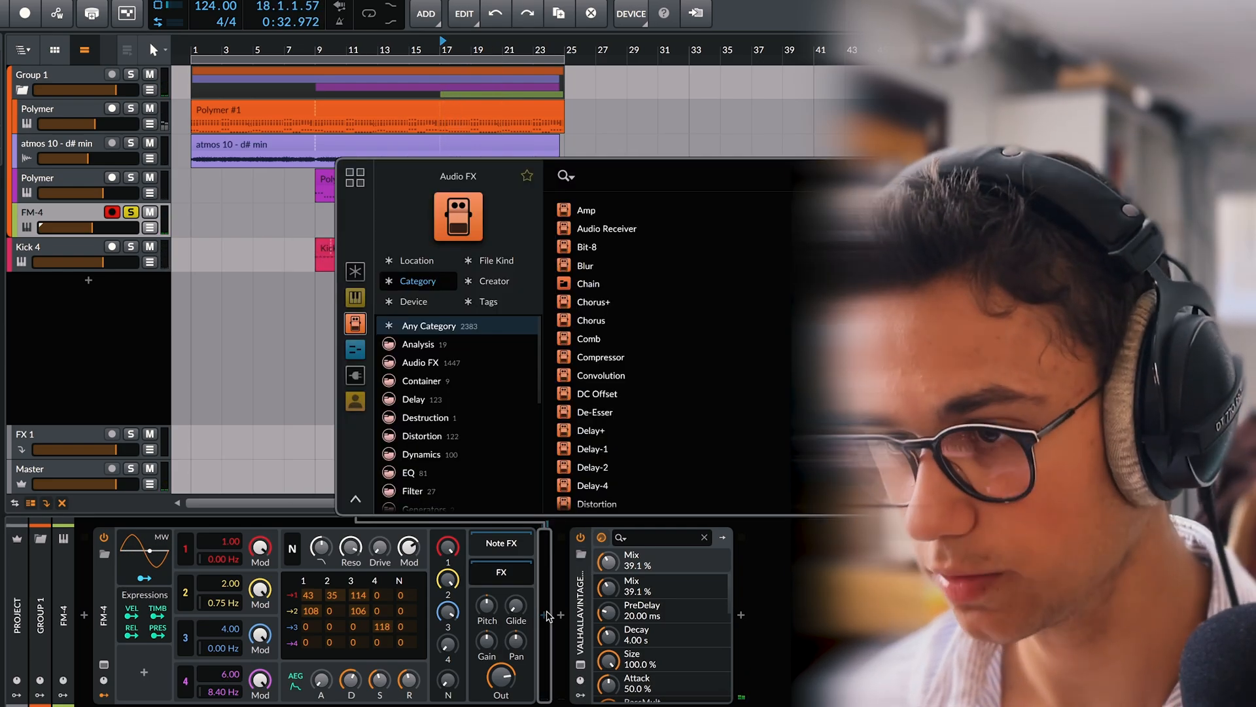
pyautogui.write('filter')
pyautogui.press('Down')
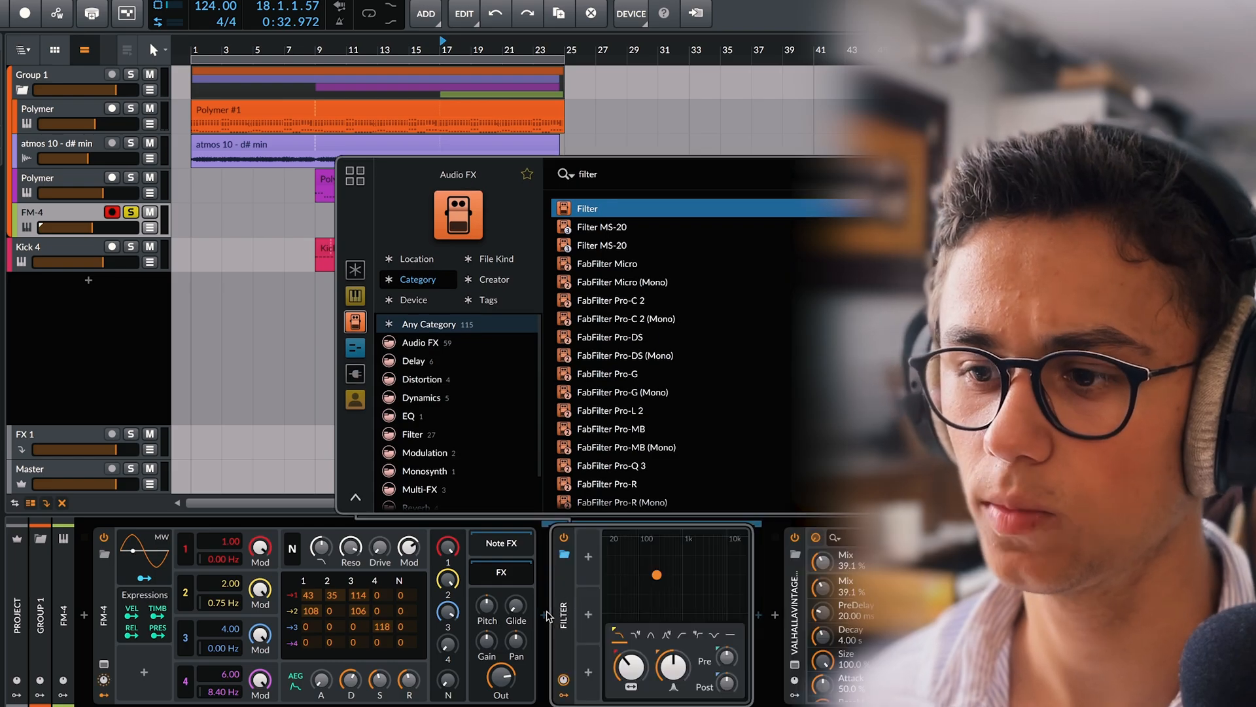
pyautogui.press('Return')
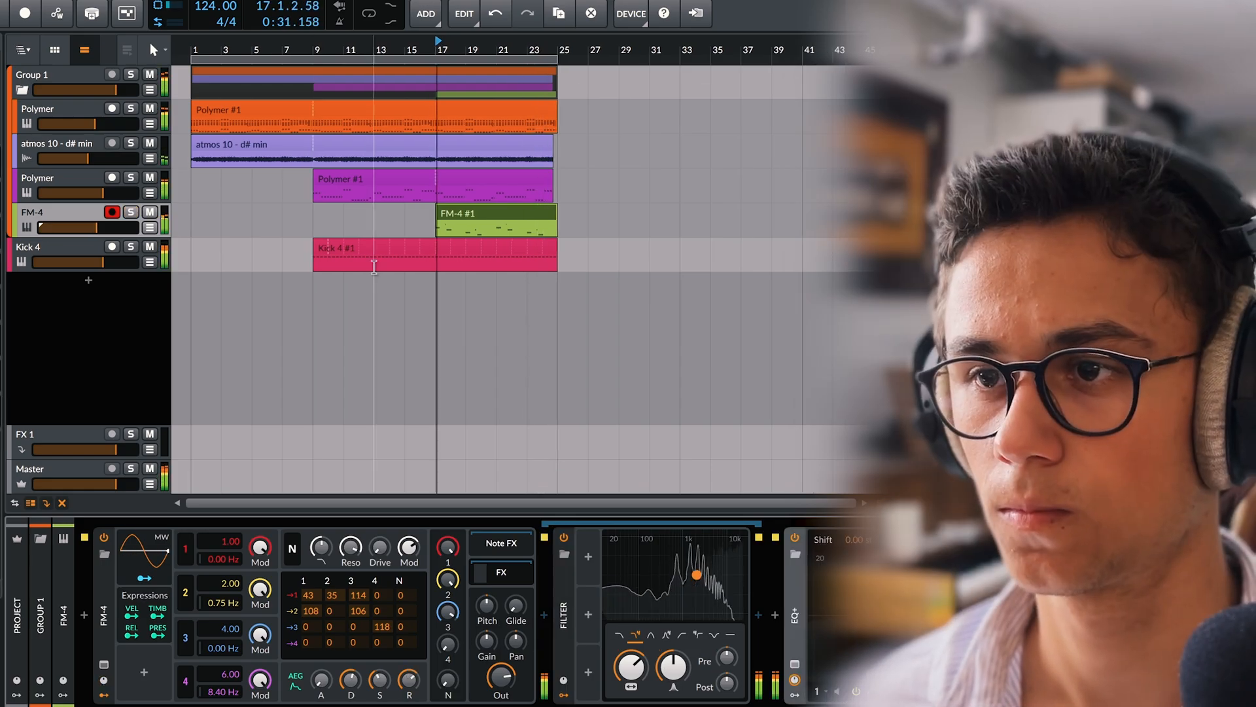
# Play the arrangement and trim the end of the Kick 4 clip back to 24.4.
pyautogui.click(392, 179)
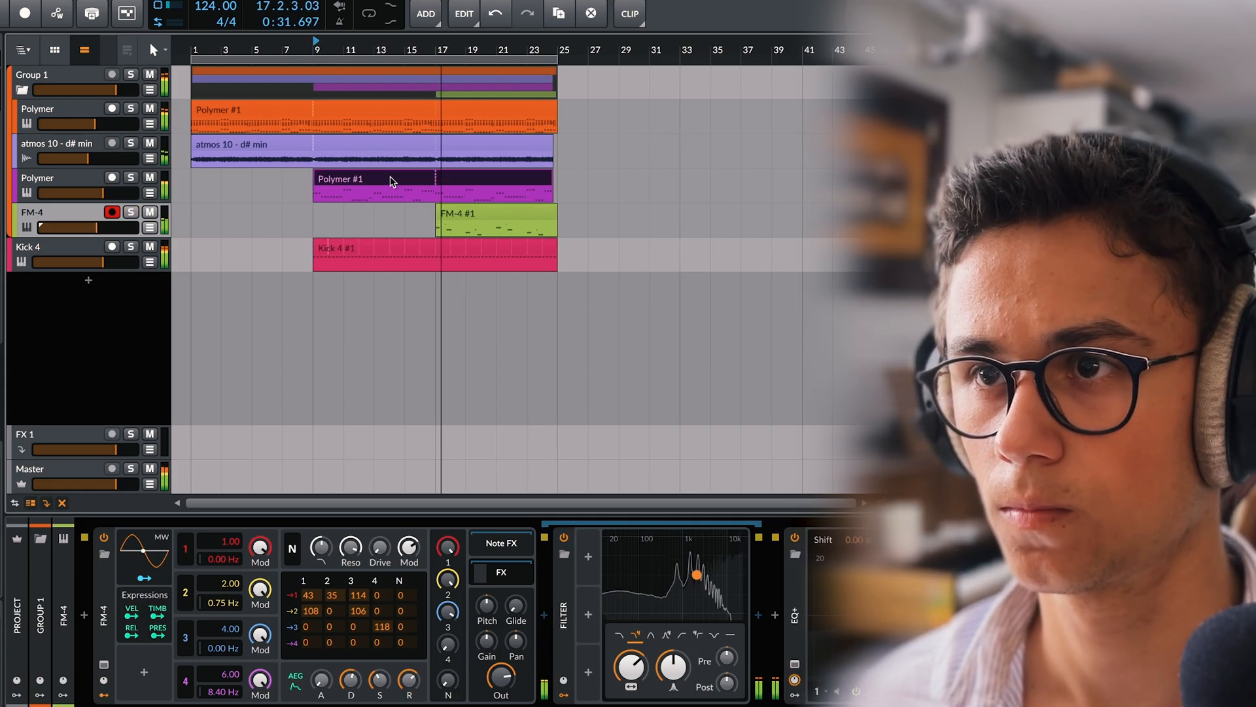
pyautogui.click(439, 295)
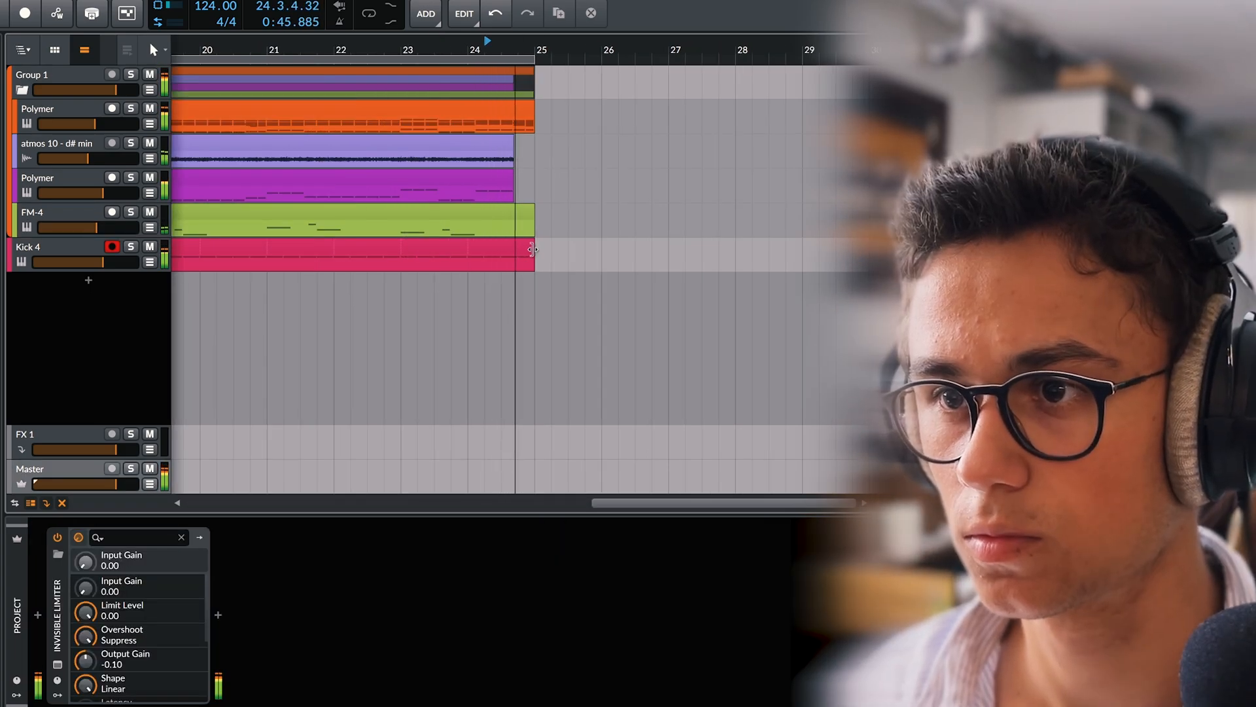
pyautogui.click(515, 246)
pyautogui.press('space')
pyautogui.scroll(5, 525, 261)
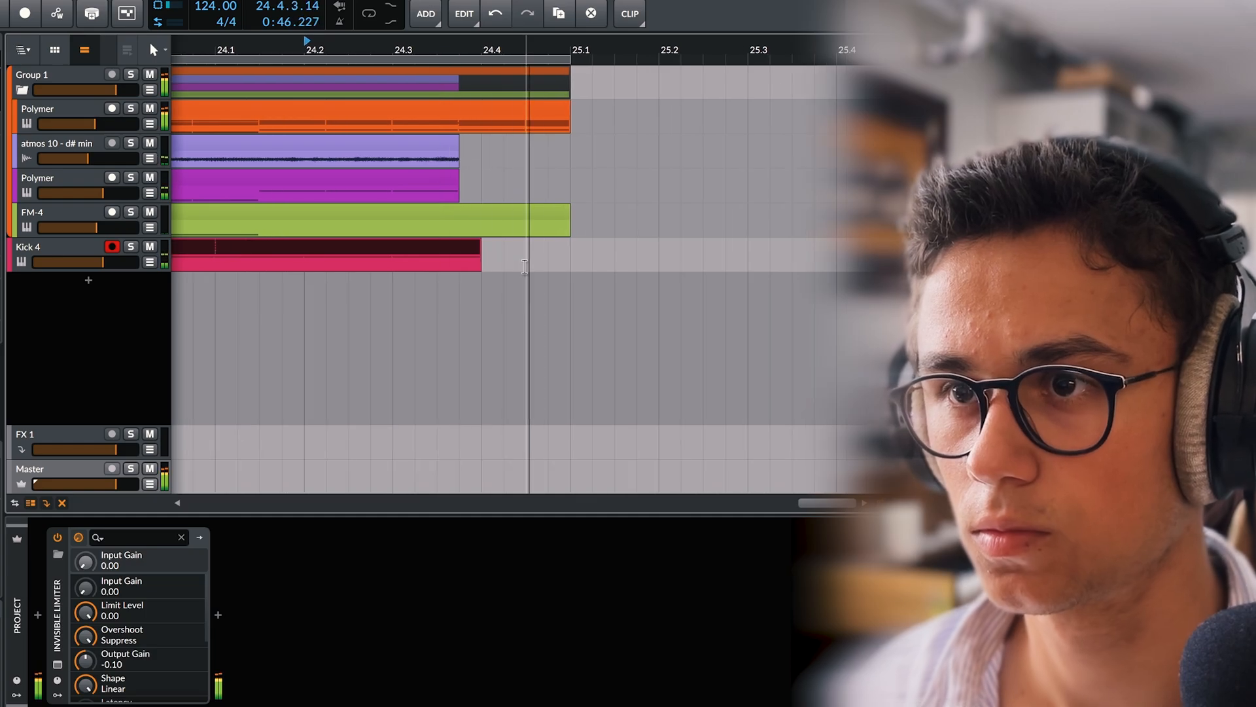
pyautogui.scroll(-4, 521, 216)
pyautogui.press('space')
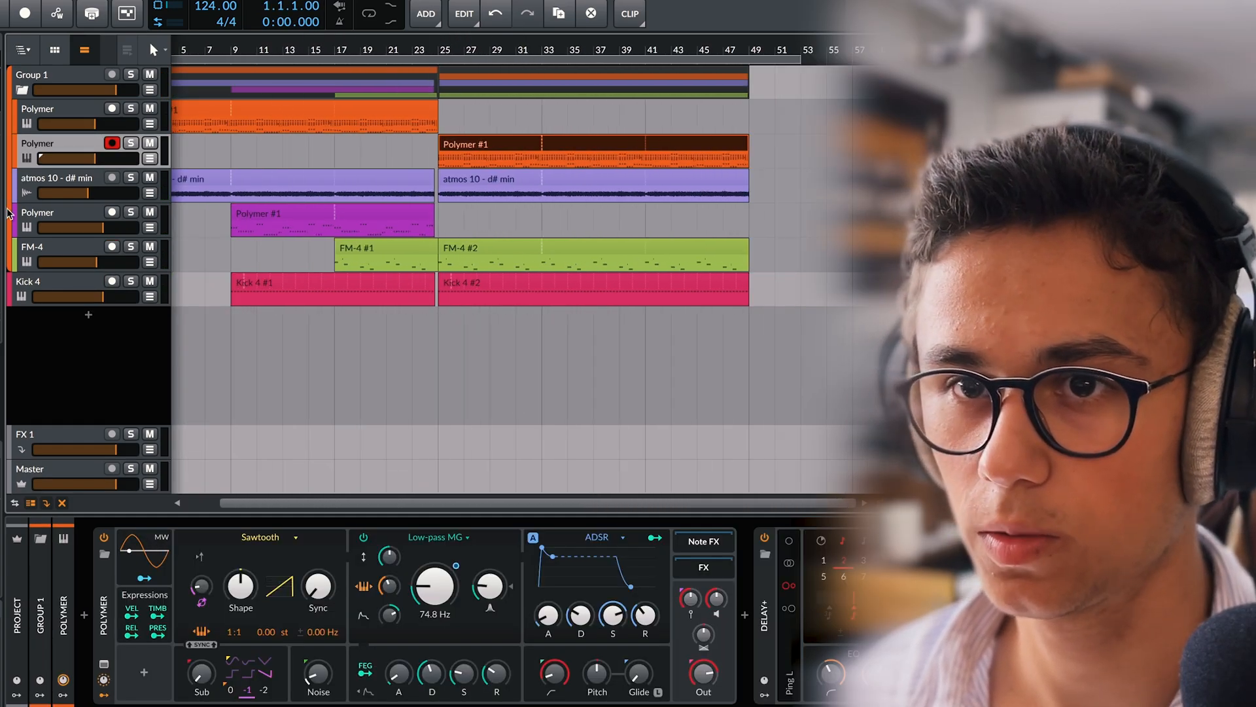
# Show the duplicated Polymer track's automation lane and remove its filter cutoff automation, setting the cutoff to 272 Hz.
pyautogui.click(40, 150)
pyautogui.click(149, 159)
pyautogui.rightClick(421, 577)
pyautogui.click(462, 607)
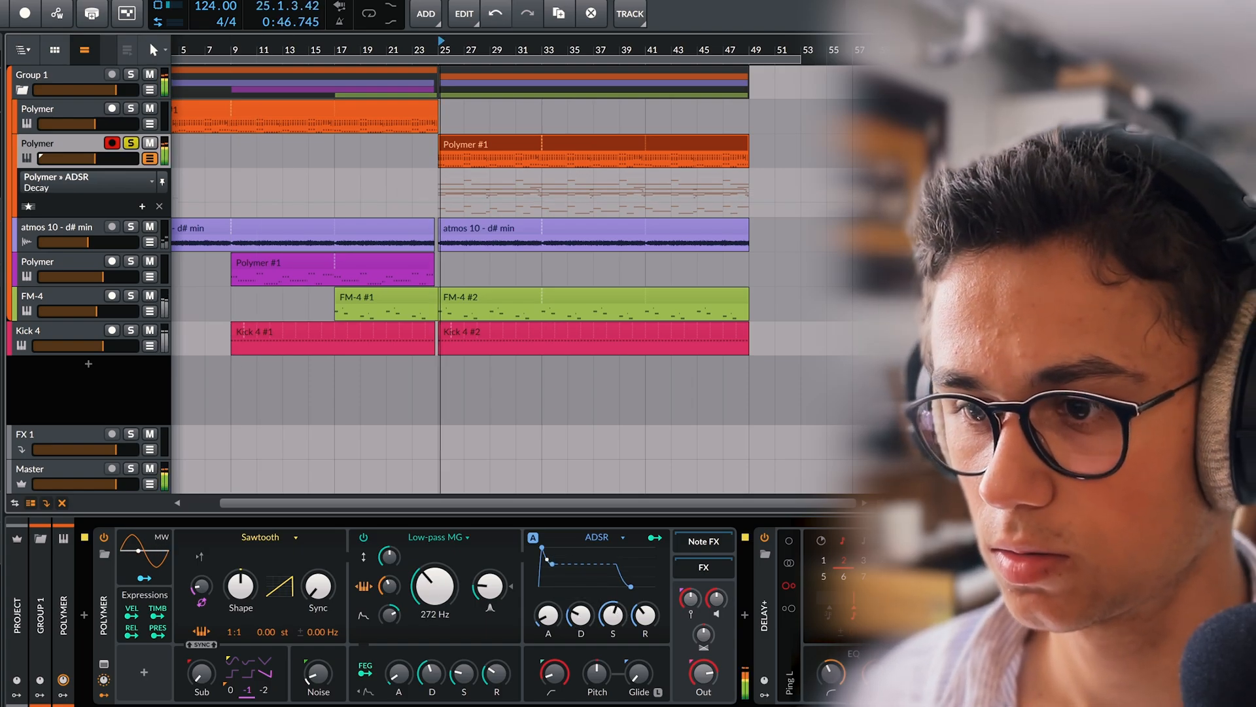
# Adjust the duplicated Polymer's amp envelope and filter modulation, and set the Filter EG sustain to 17.7%.
pyautogui.moveTo(619, 612); pyautogui.dragTo(618, 617)
pyautogui.moveTo(431, 673); pyautogui.dragTo(462, 675)
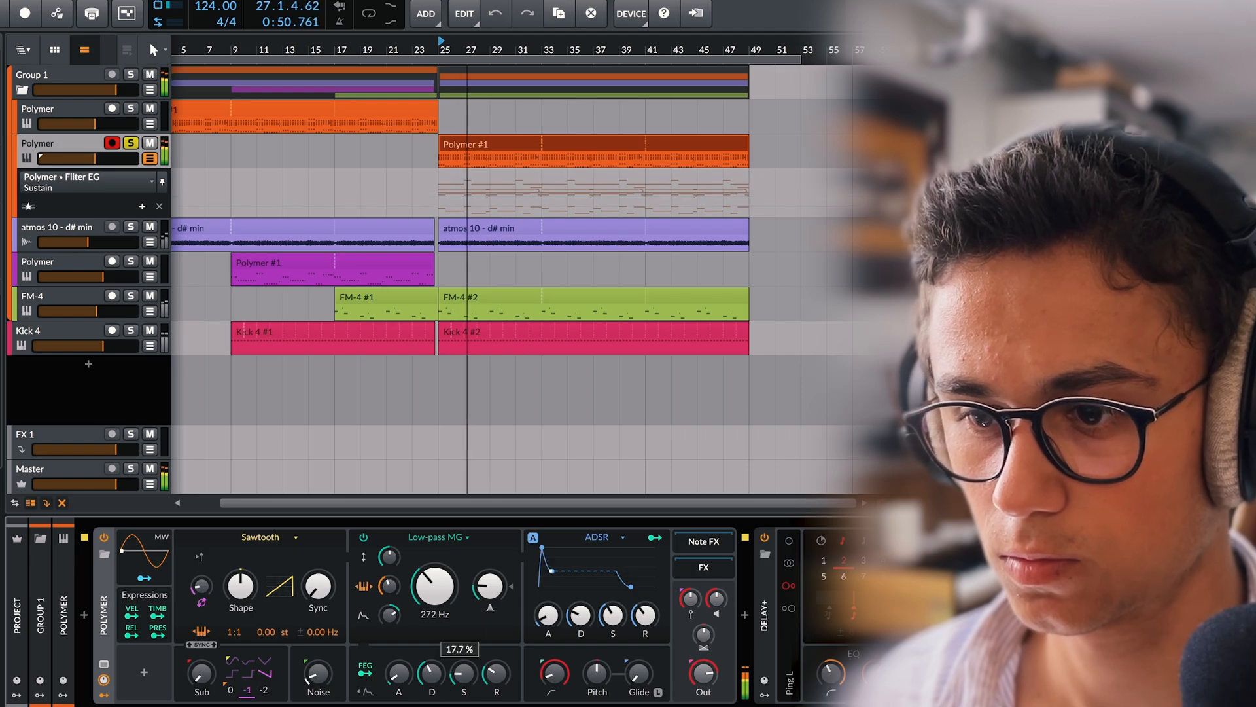
pyautogui.moveTo(389, 586); pyautogui.dragTo(389, 582)
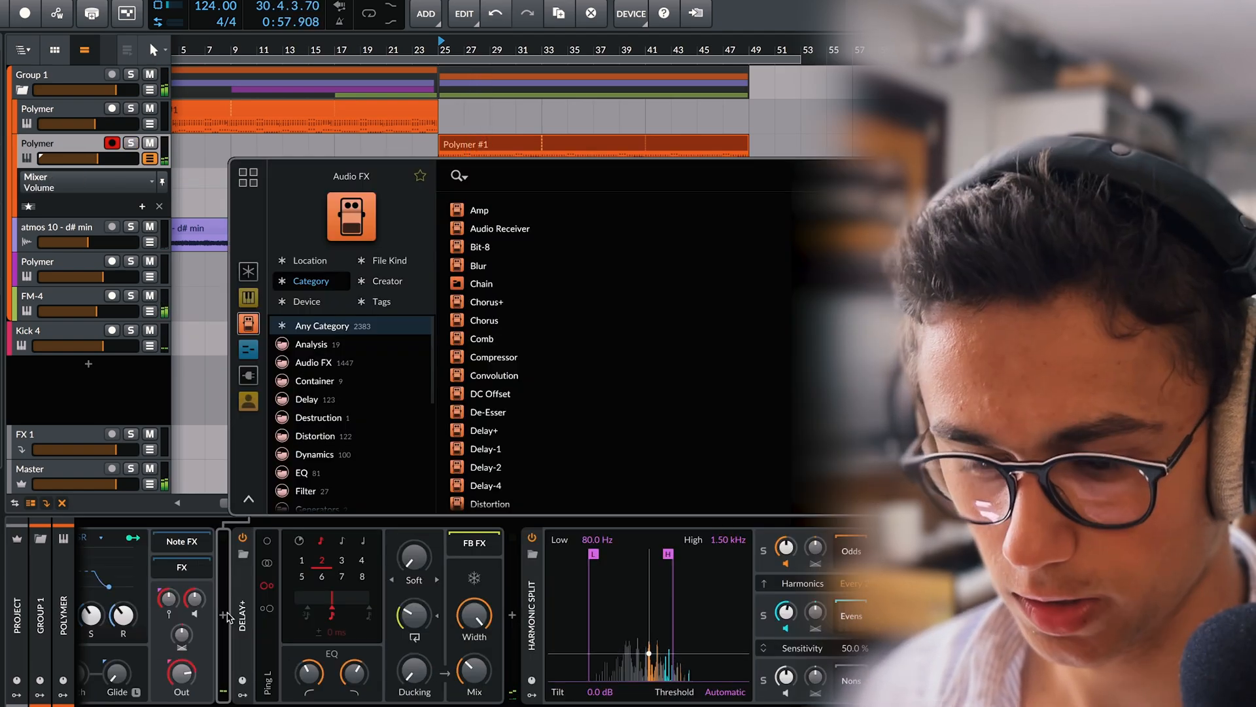
# Try TAL-Chorus-LX before Delay+ on the duplicated Polymer track, audition it, and remove it.
pyautogui.write('ch')
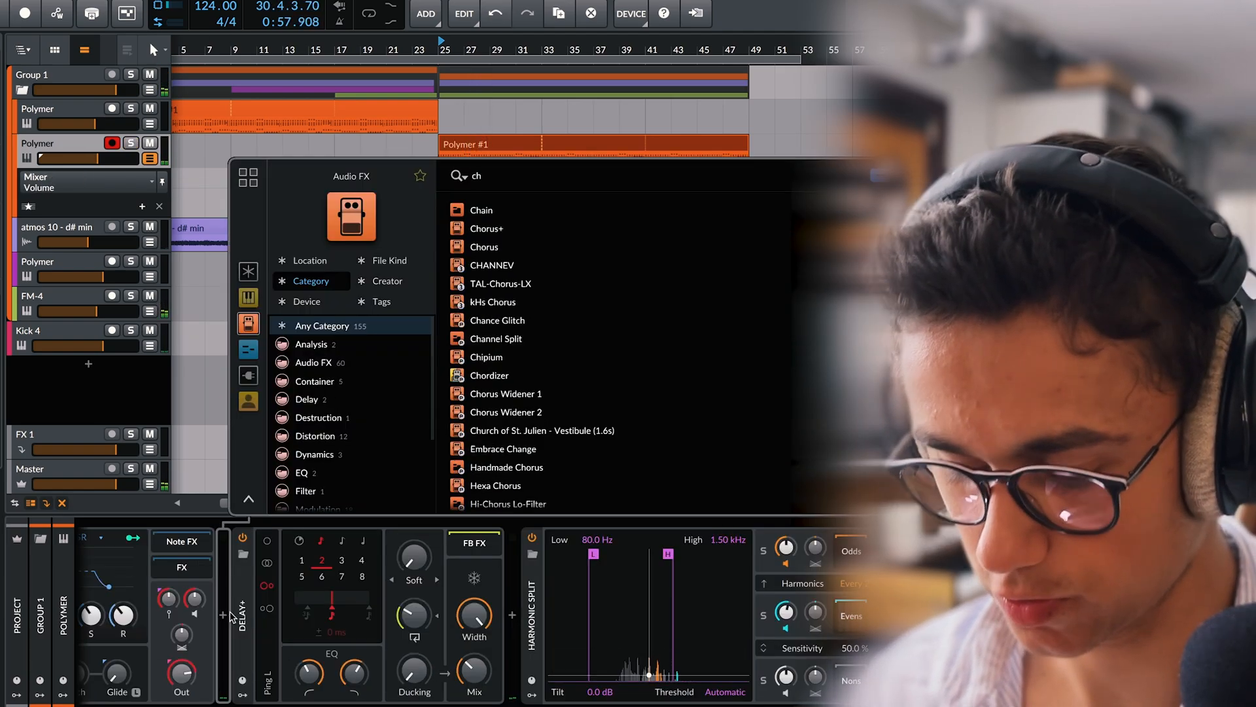
pyautogui.write('orus')
pyautogui.press('Down')
pyautogui.press('Down')
pyautogui.press('Down')
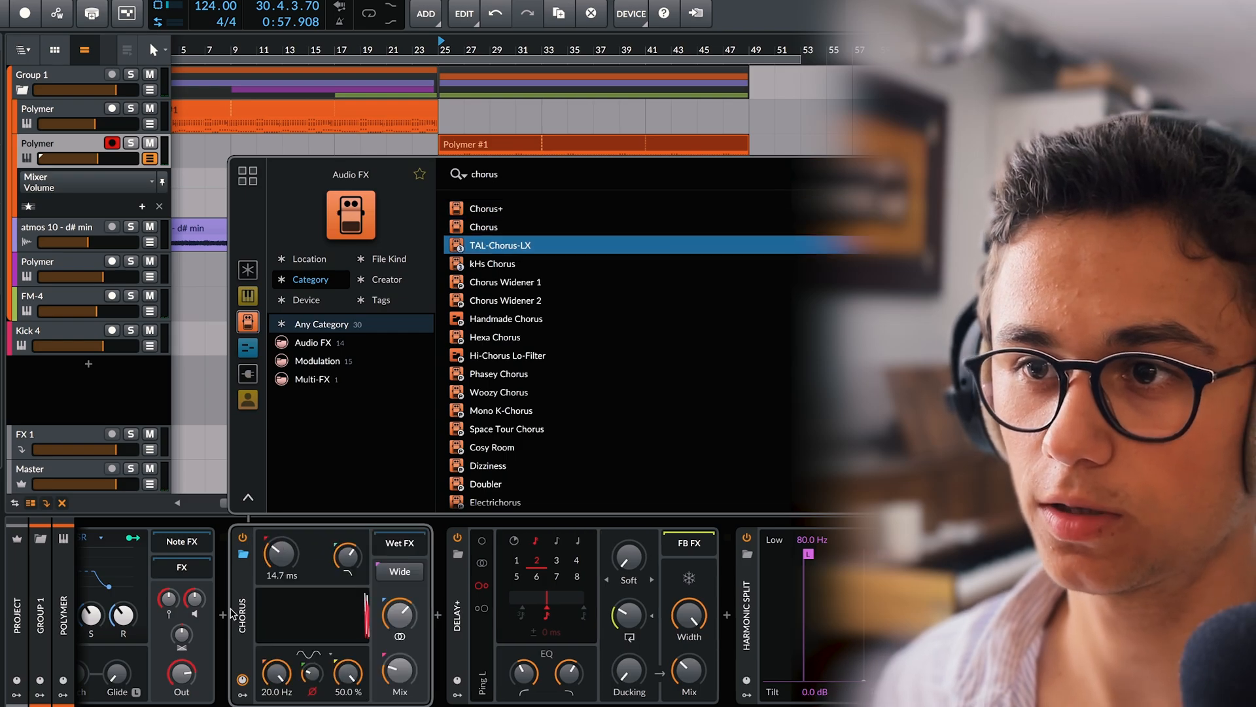
pyautogui.press('Return')
pyautogui.press('space')
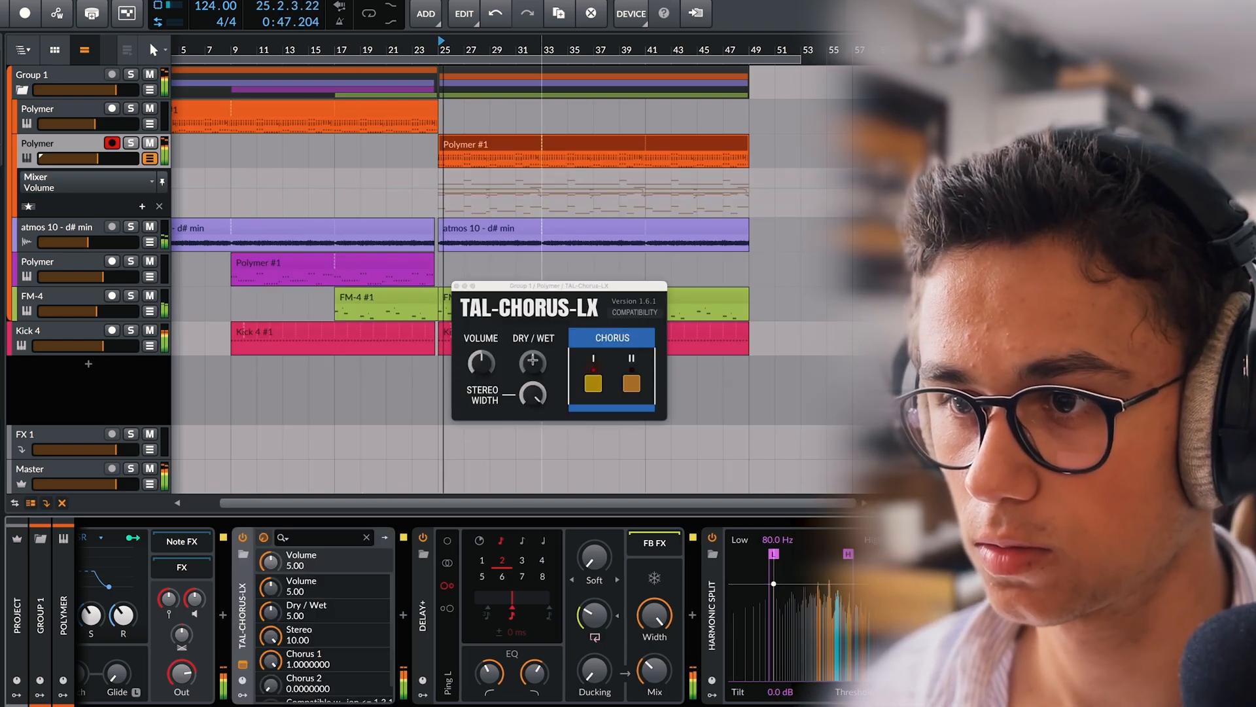
pyautogui.press('space')
pyautogui.click(241, 609)
pyautogui.press('Delete')
# Insert bx_shredspread into the duplicated Polymer track's effects chain.
pyautogui.click(222, 616)
pyautogui.write('bx')
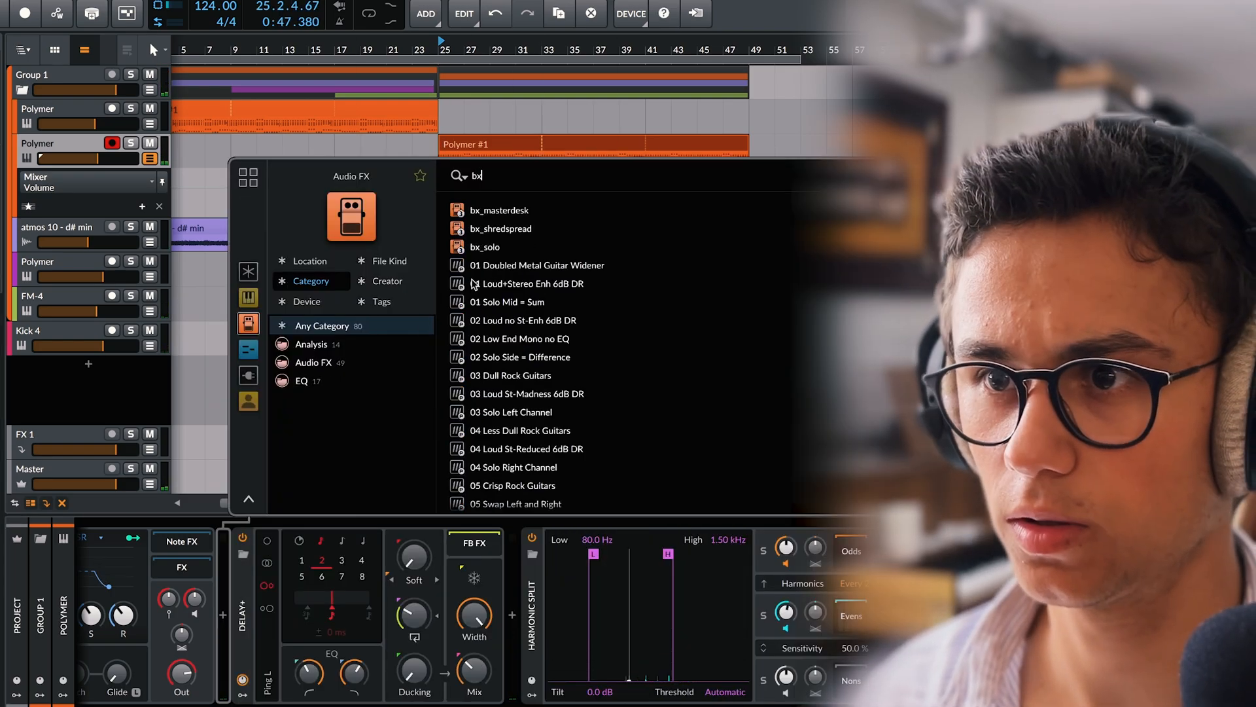
pyautogui.doubleClick(532, 228)
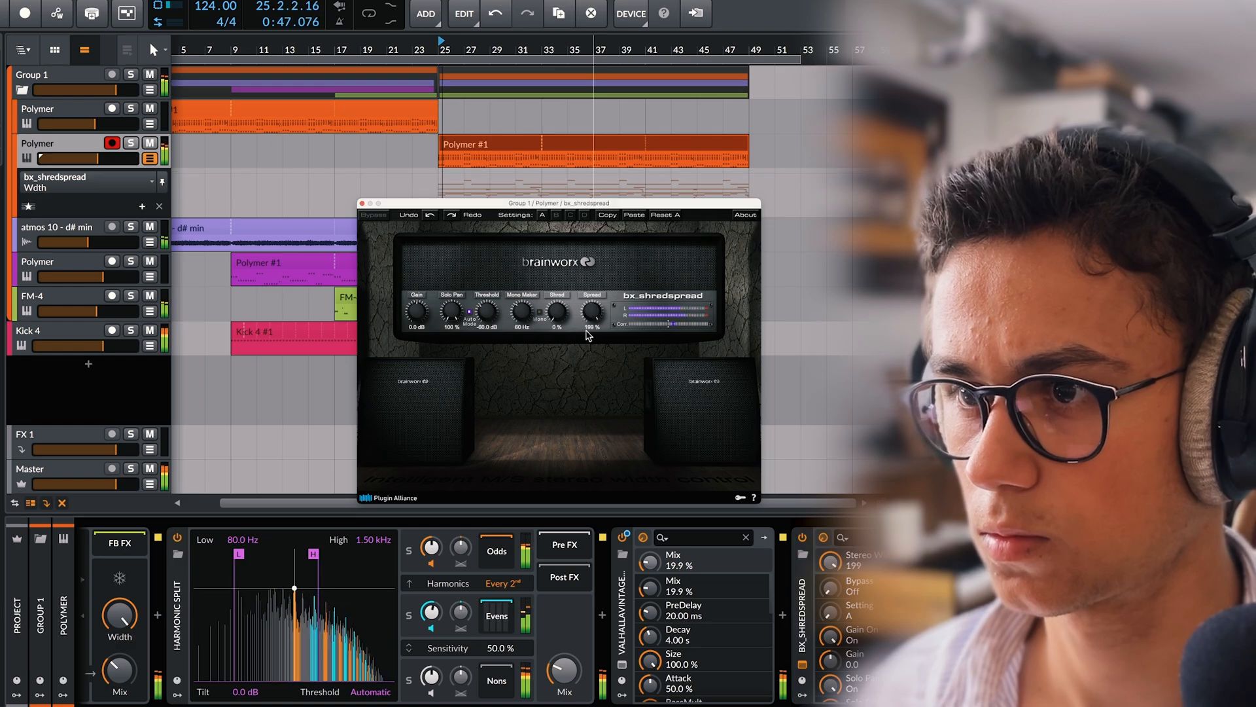
# Adjust the Spread amount of bx_shredspread on the duplicated Polymer track.
pyautogui.moveTo(589, 313); pyautogui.dragTo(597, 318)
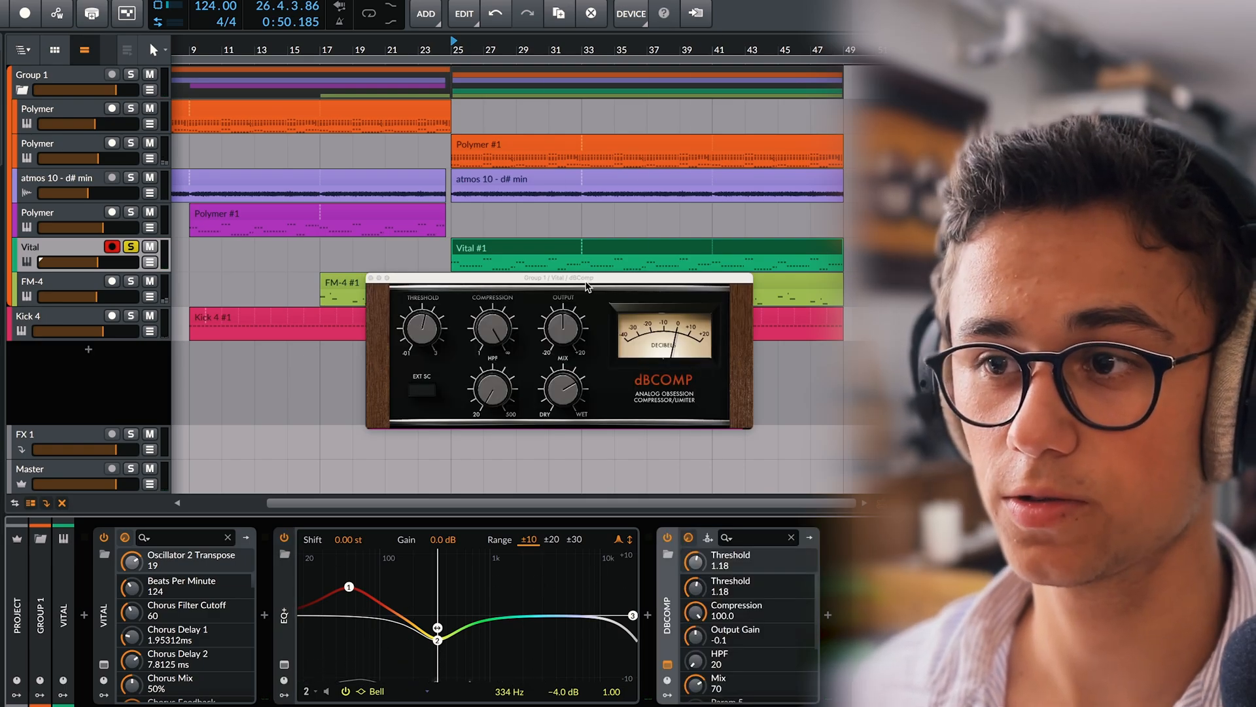
# Audition the Vital bass with dBComp and Bark of Dog 2 in the mix, and fine-tune its EQ+ low boost and 334 Hz cut.
pyautogui.moveTo(586, 281); pyautogui.dragTo(536, 321)
pyautogui.press('space')
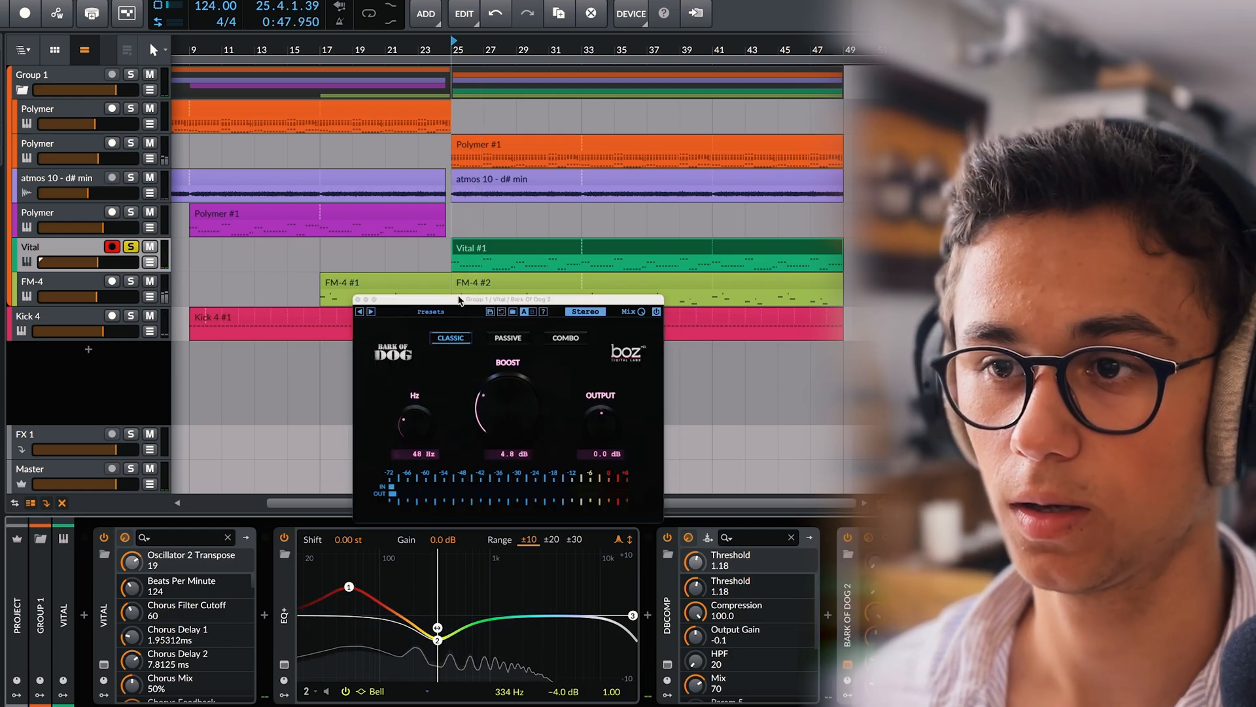
pyautogui.moveTo(460, 313)
pyautogui.mouseDown()
pyautogui.moveTo(447, 283)
pyautogui.moveTo(450, 292)
pyautogui.mouseUp()
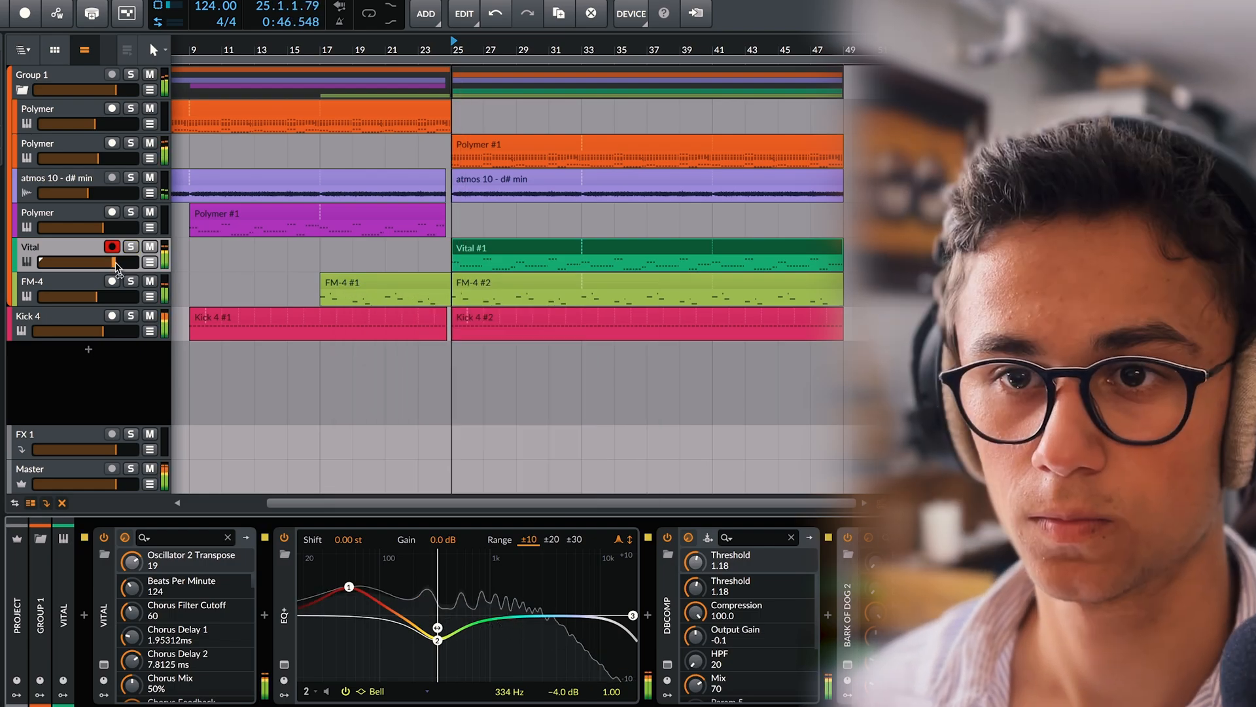
pyautogui.click(131, 246)
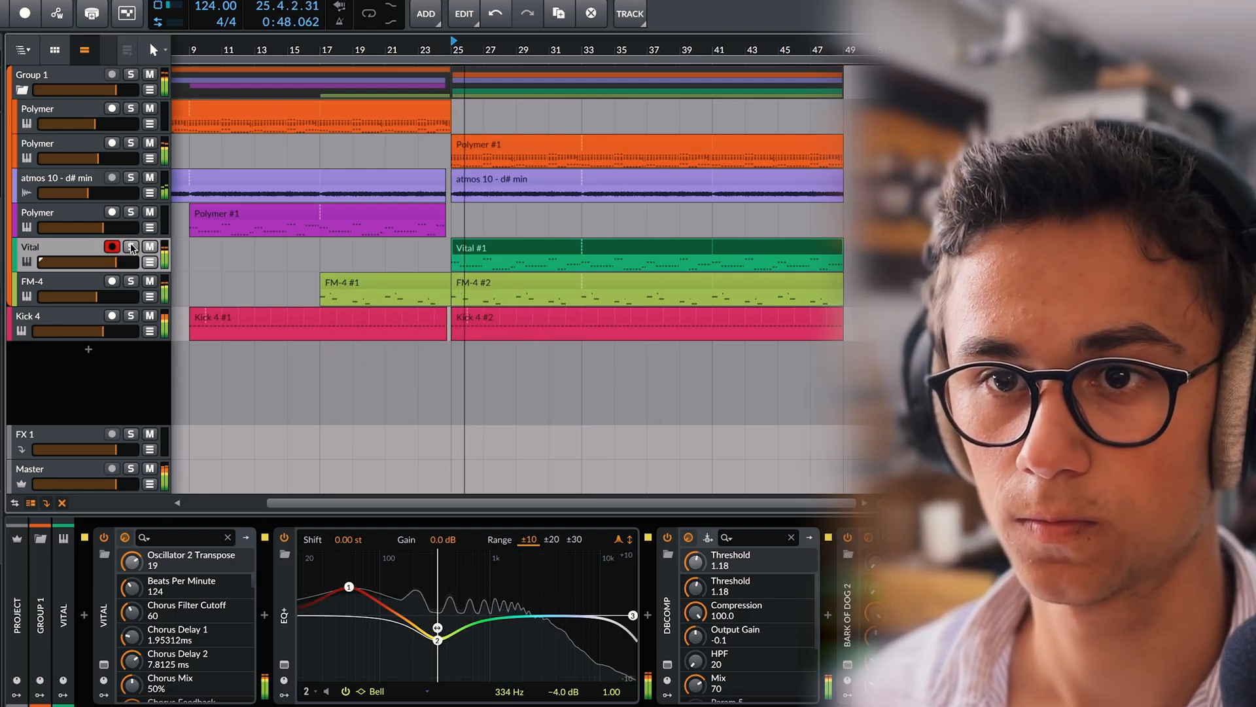
pyautogui.click(131, 246)
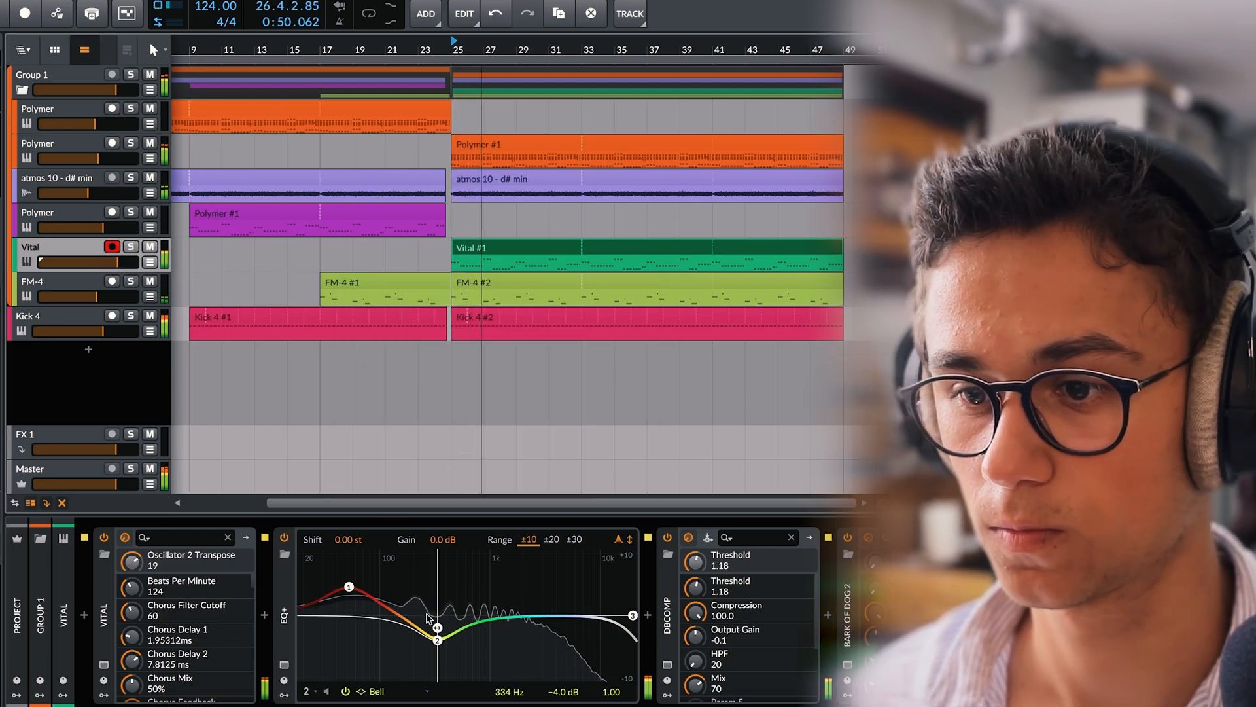
pyautogui.moveTo(439, 642); pyautogui.dragTo(442, 646)
pyautogui.moveTo(350, 587); pyautogui.dragTo(346, 585)
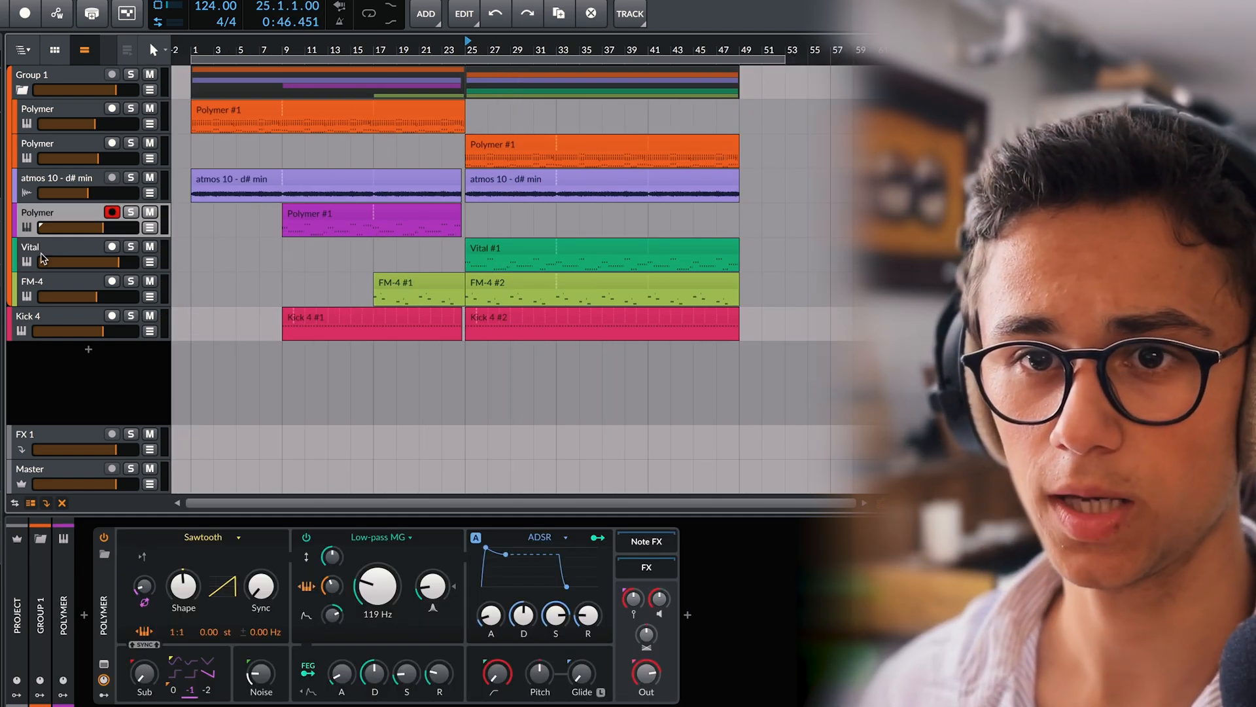
# Add a Vital instrument track below the purple Polymer track with a clip spanning bars 25 to 33, and show the synth's effects.
pyautogui.hotkey('ctrl', 't')
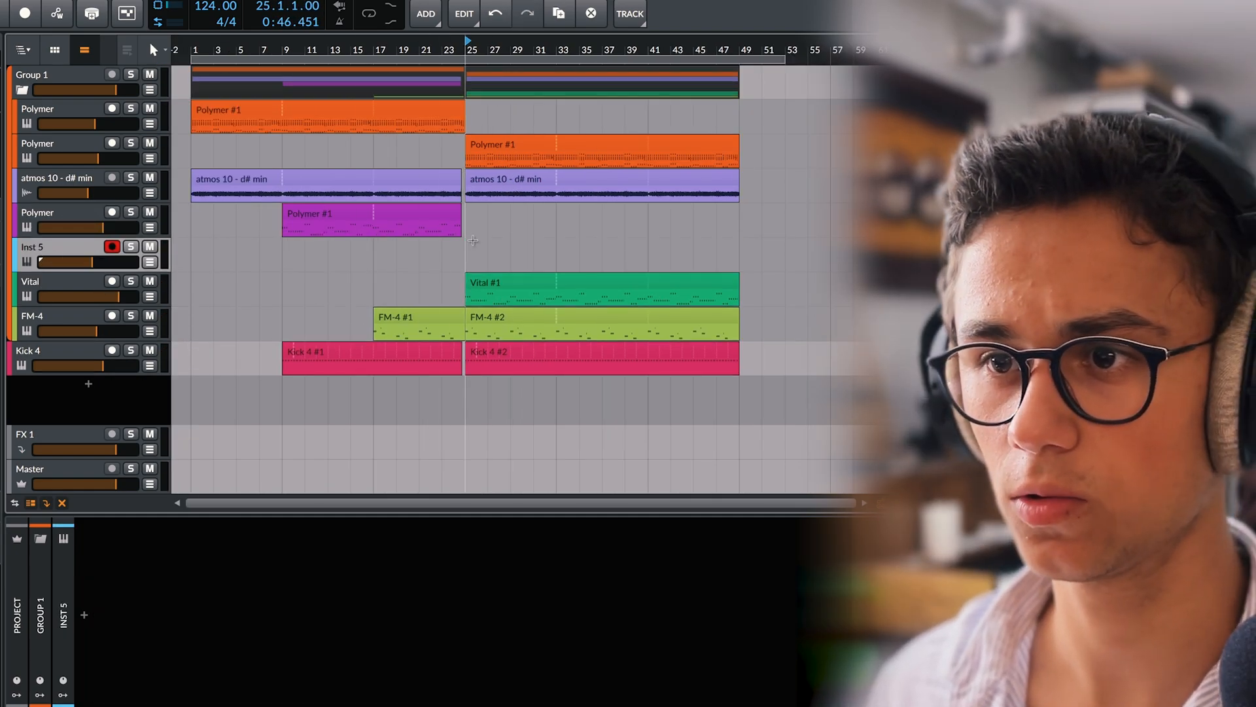
pyautogui.moveTo(466, 238); pyautogui.dragTo(556, 243)
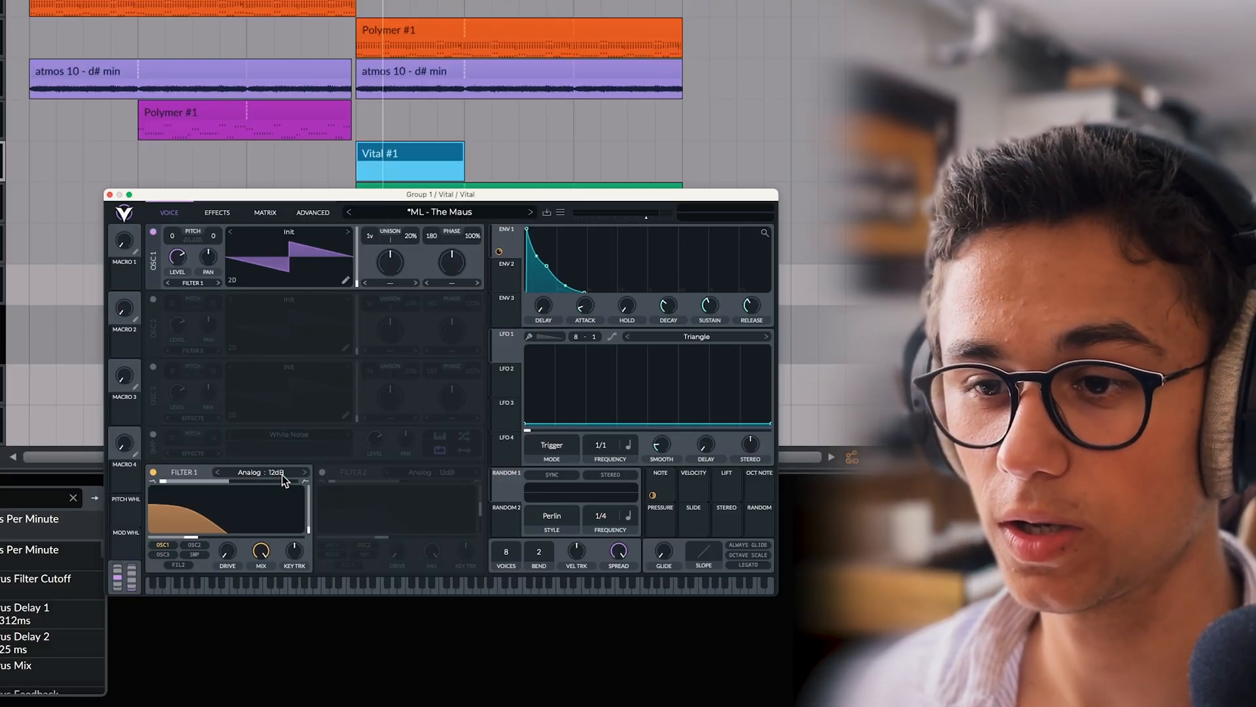
pyautogui.click(217, 212)
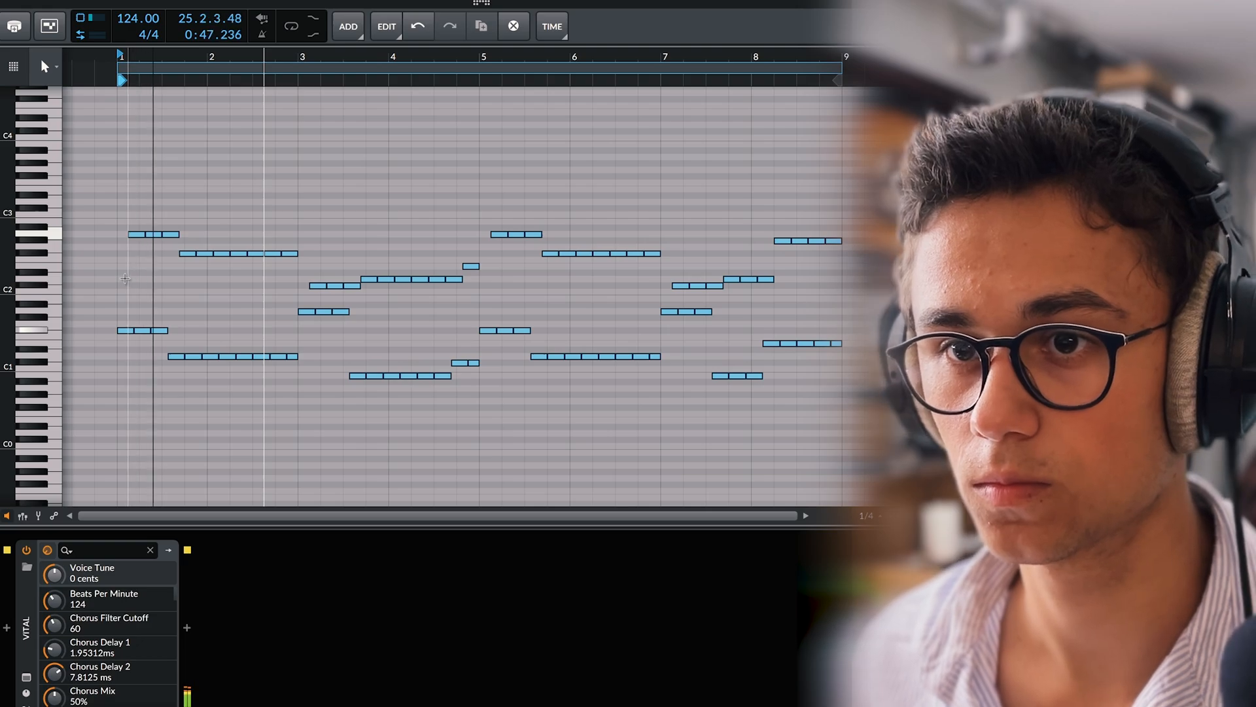
# Transpose the upper line of notes in the new Vital clip up one octave and raise the track's volume to +1.3 dB.
pyautogui.moveTo(118, 160); pyautogui.dragTo(848, 289)
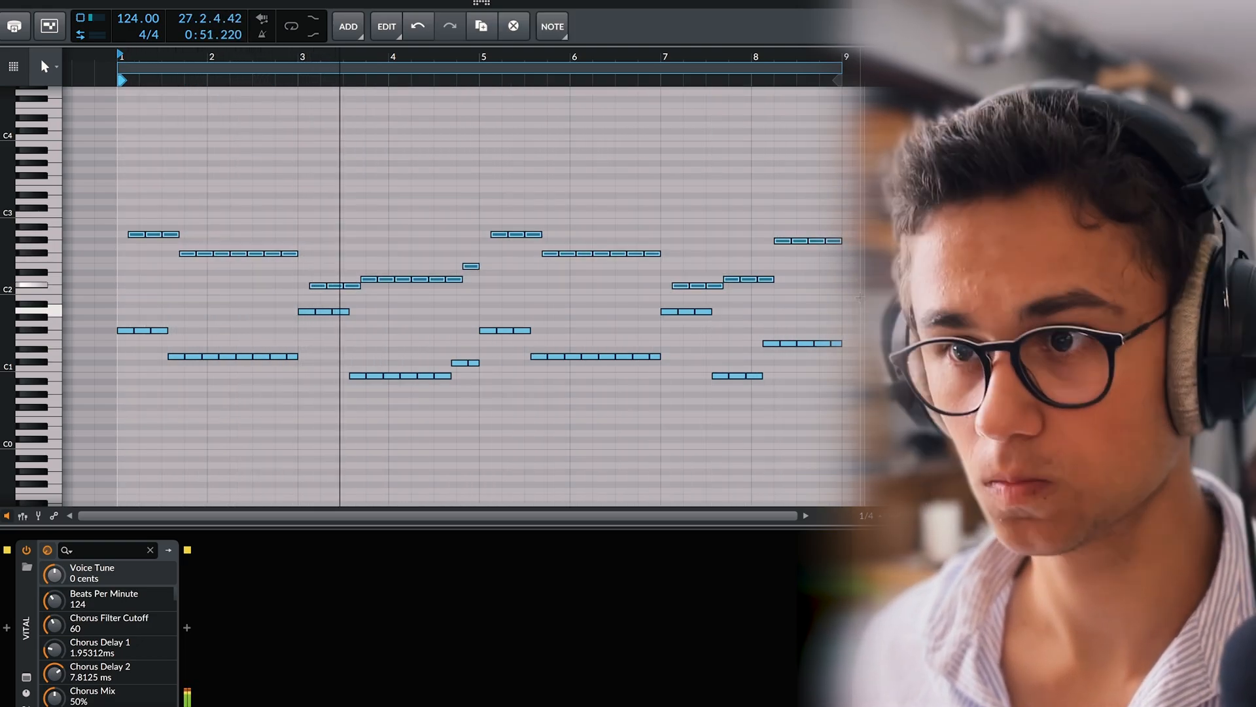
pyautogui.hotkey('shift', 'Up')
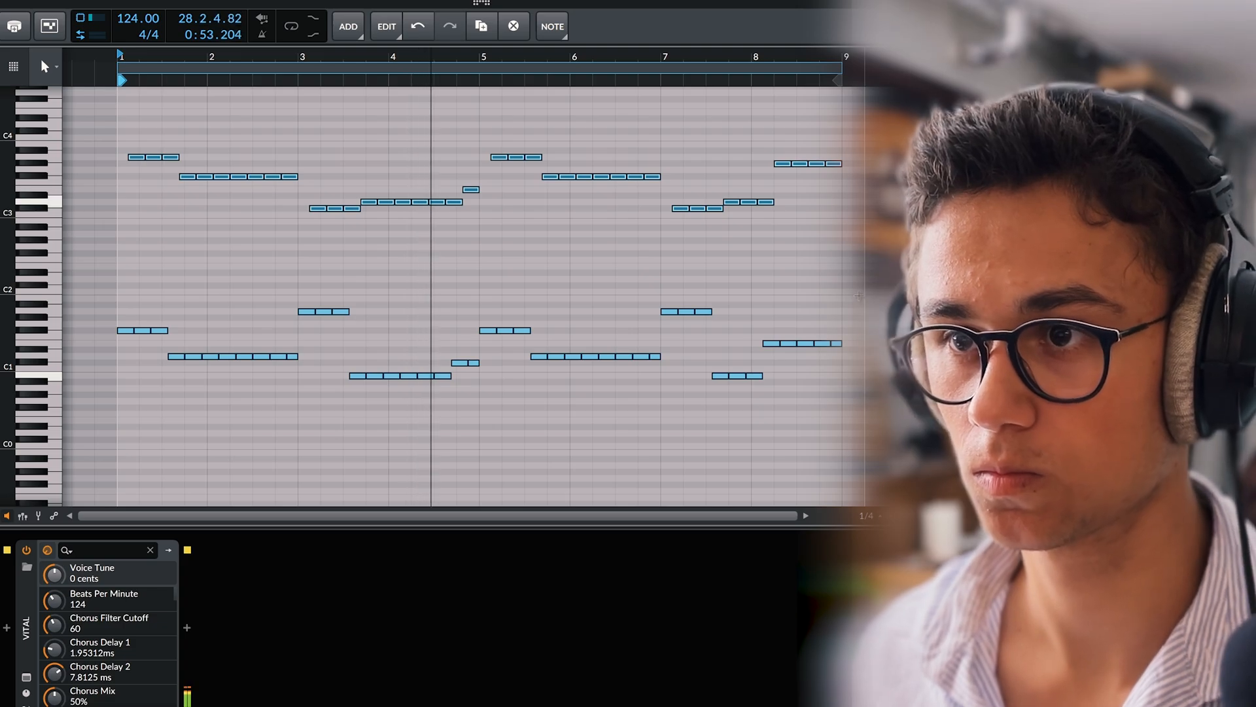
pyautogui.click(610, 152)
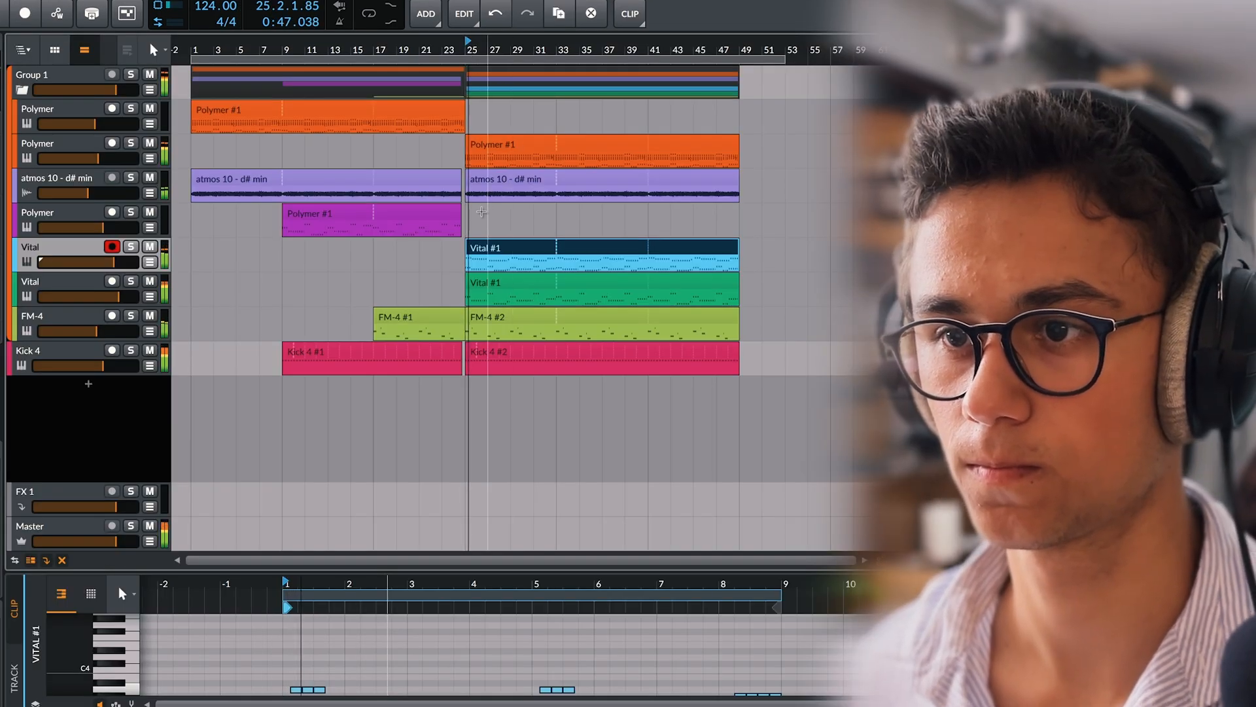
pyautogui.moveTo(114, 261); pyautogui.dragTo(120, 262)
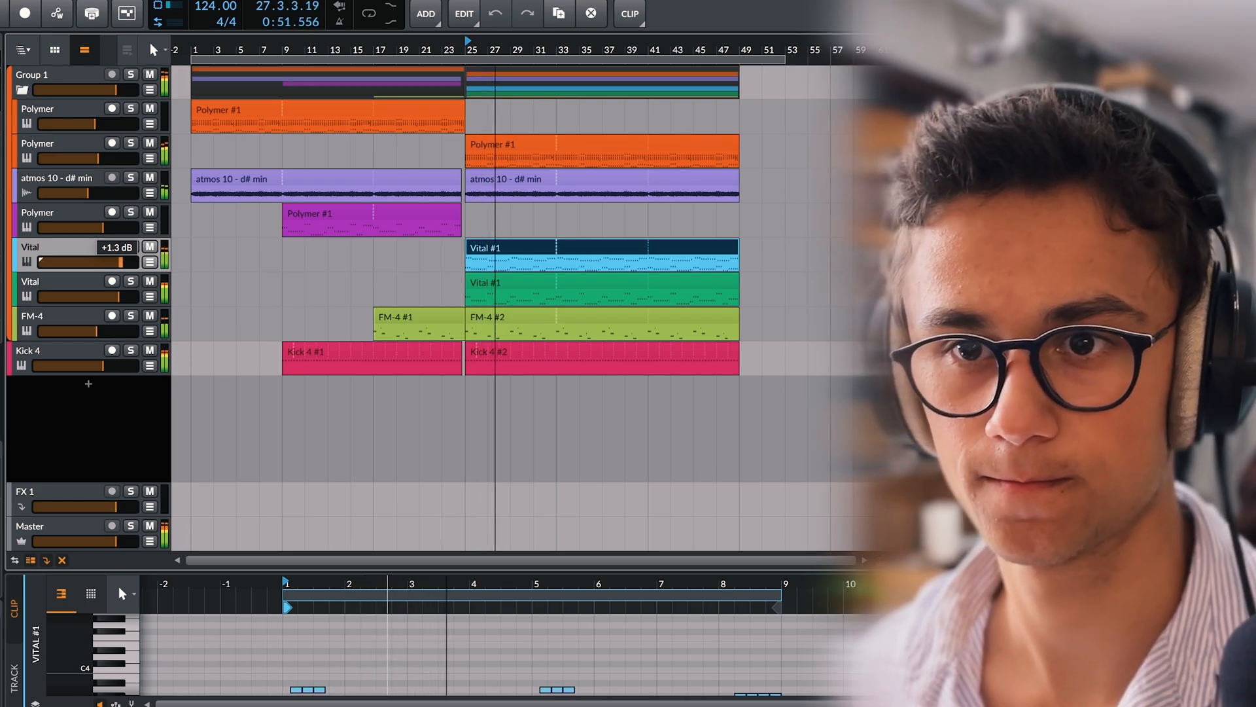
pyautogui.click(90, 254)
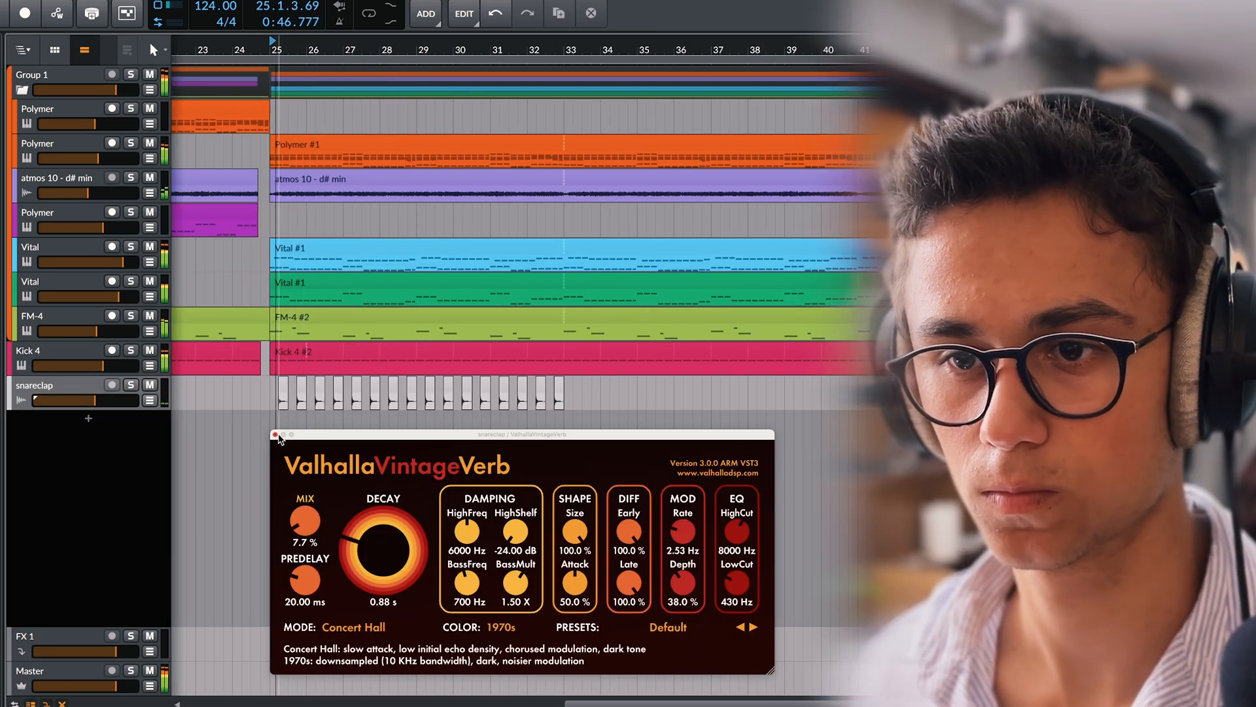
# Duplicate the snareclap pattern past bar 33 and build the open hat 1 pattern beneath it from bar 25.
pyautogui.click(275, 433)
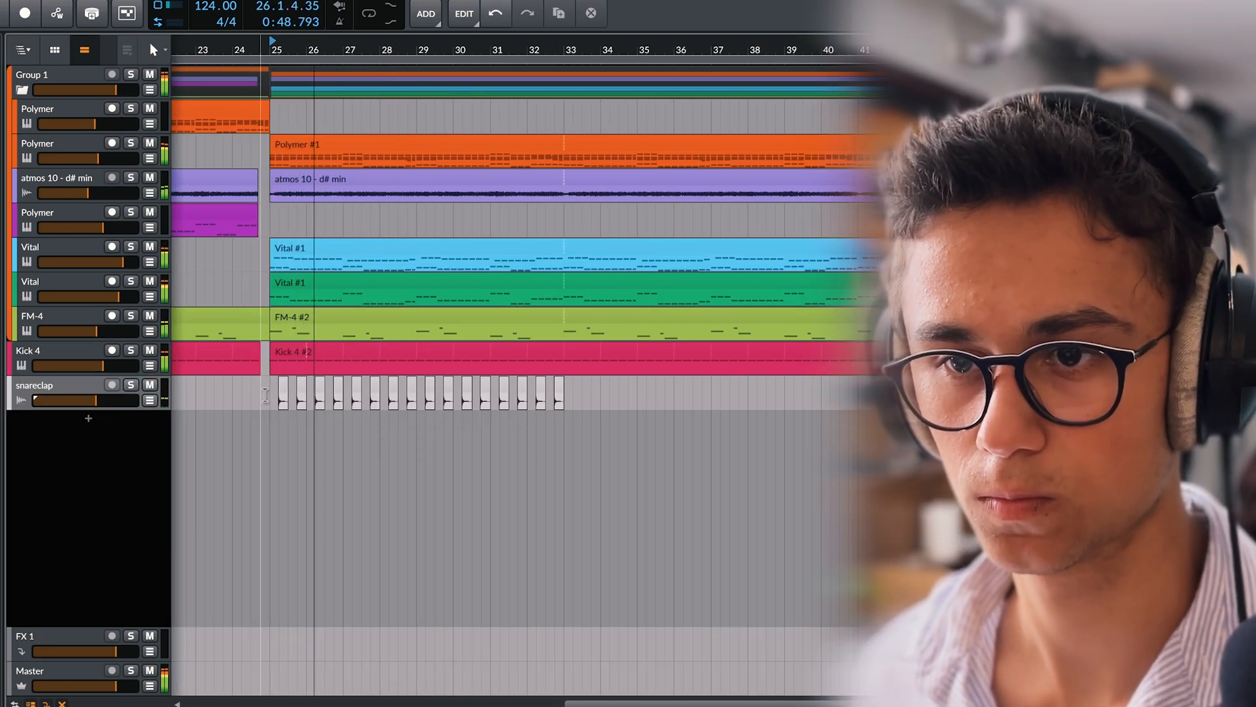
pyautogui.hotkey('ctrl', 'd')
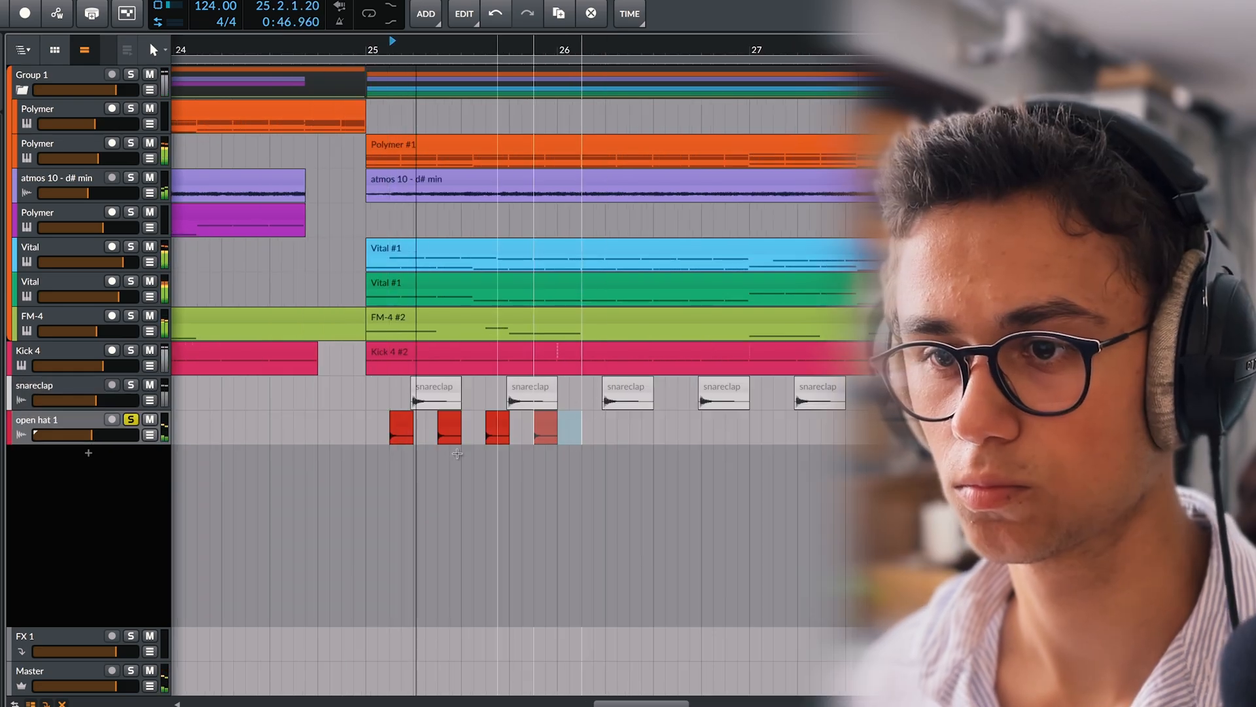
pyautogui.click(378, 426)
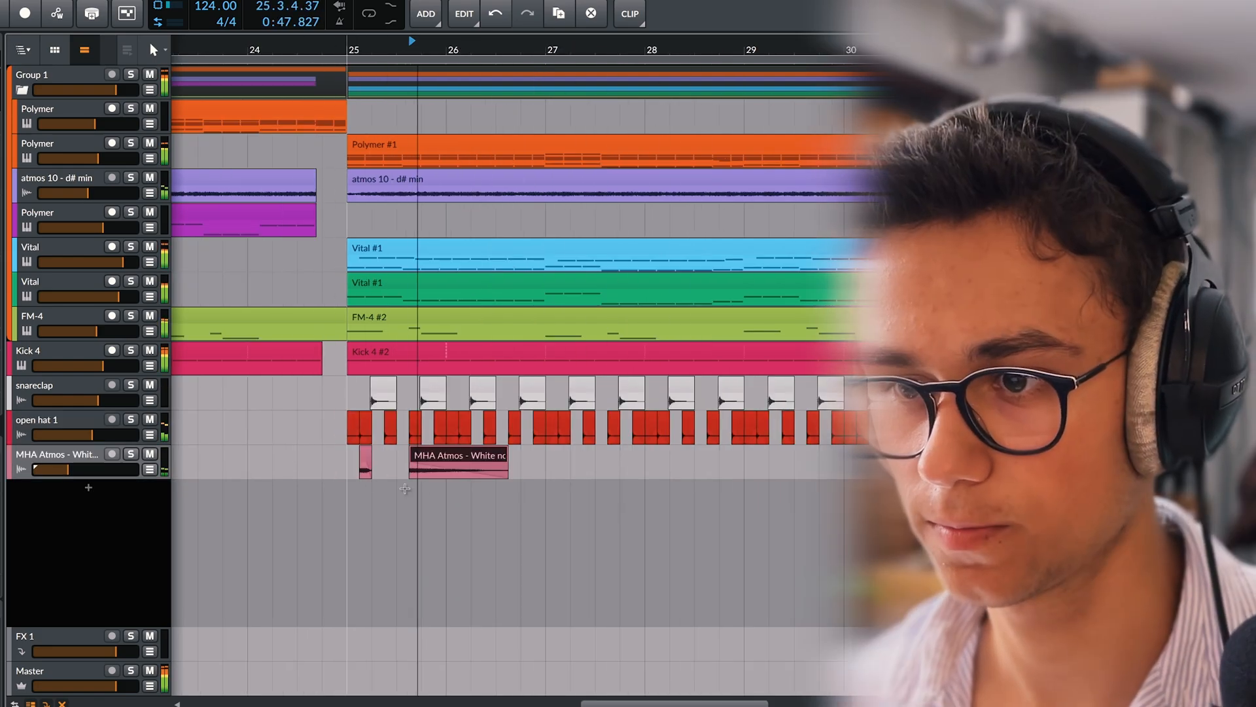
# Repeat the two-bar MHA Atmos white noise pattern from bar 25 through the second section up to bar 49.
pyautogui.hotkey('ctrl', 'd')
pyautogui.scroll(-4, 323, 482)
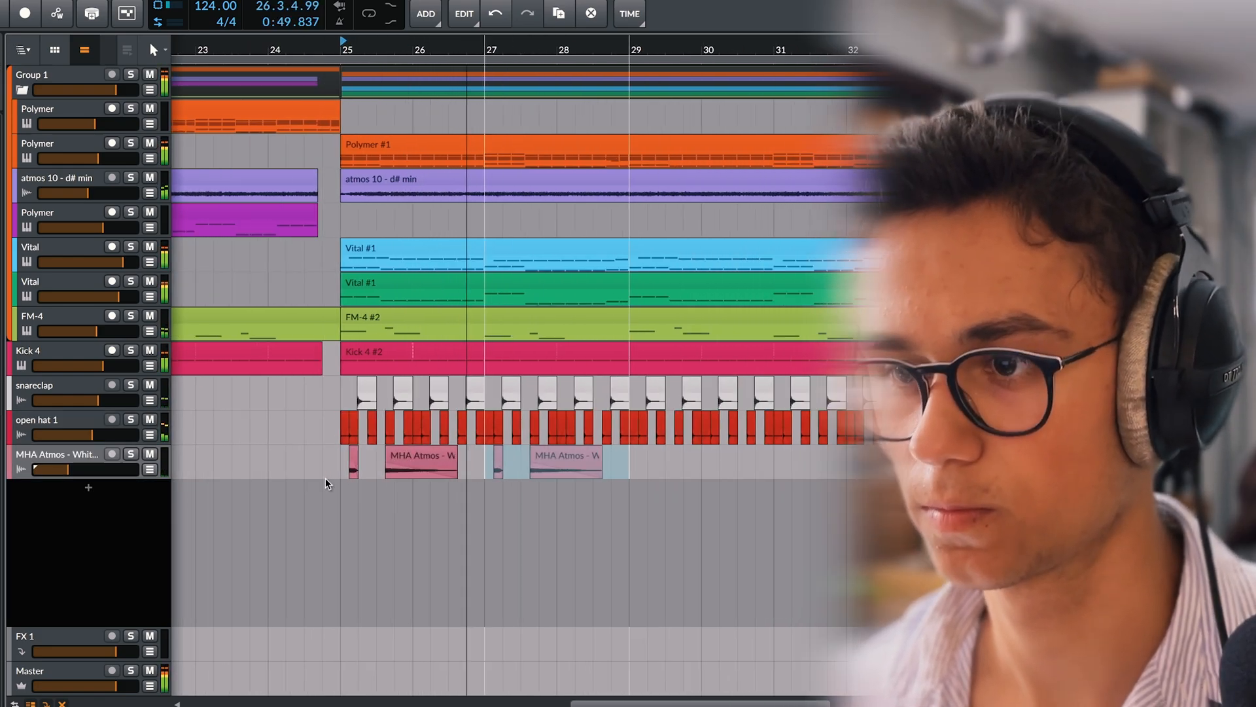
pyautogui.scroll(-3, 406, 484)
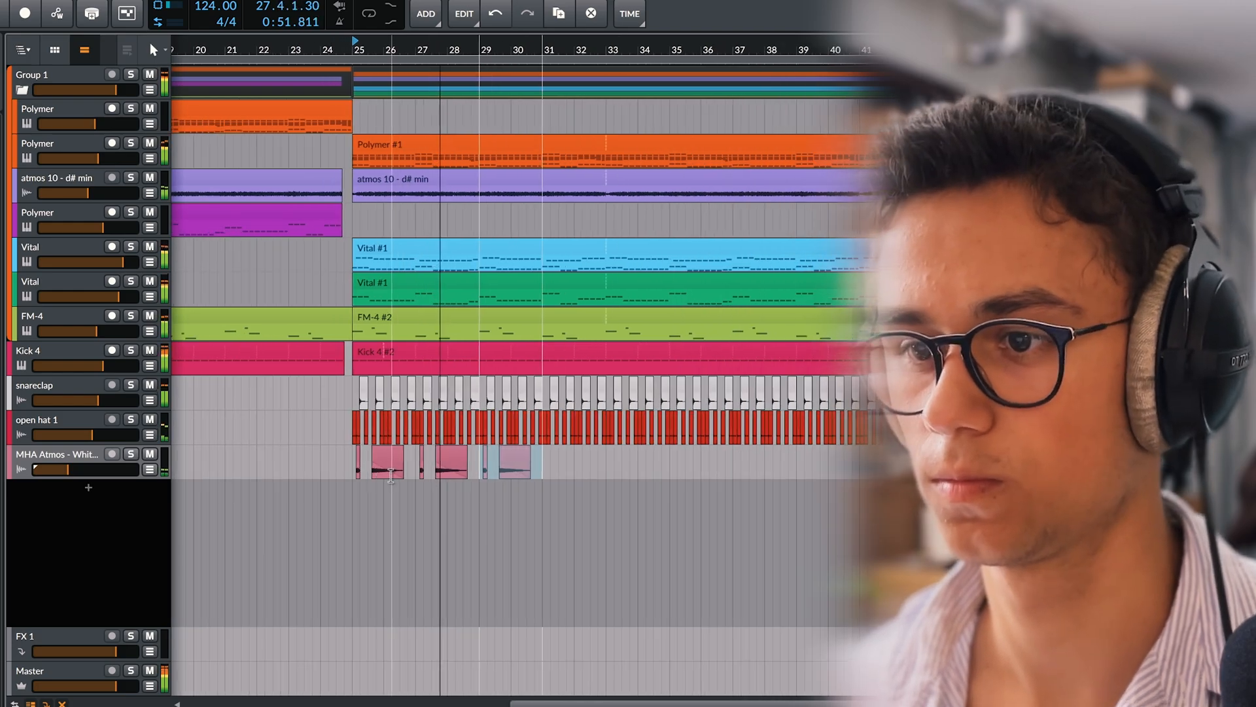
pyautogui.hotkey('ctrl', 'd')
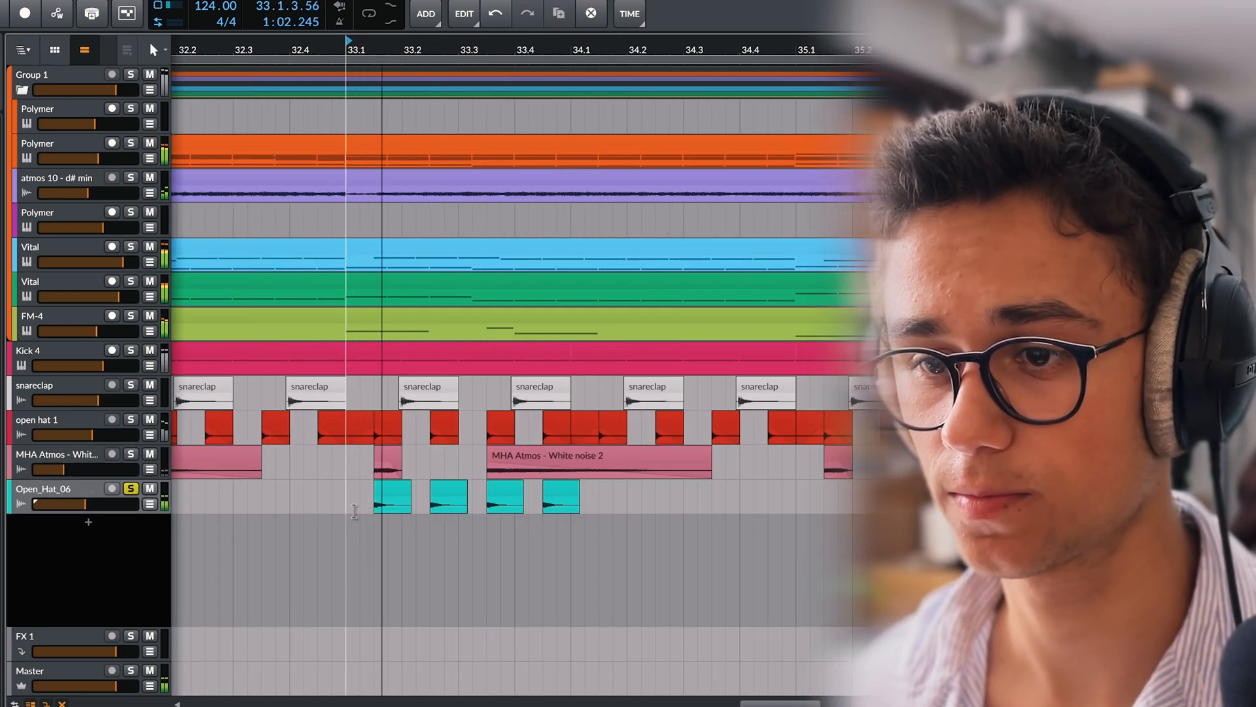
# Duplicate the Open_Hat_06 hits from bar 33 until they fill the arrangement up to bar 49.
pyautogui.moveTo(354, 510); pyautogui.dragTo(571, 502)
pyautogui.hotkey('ctrl', 'd')
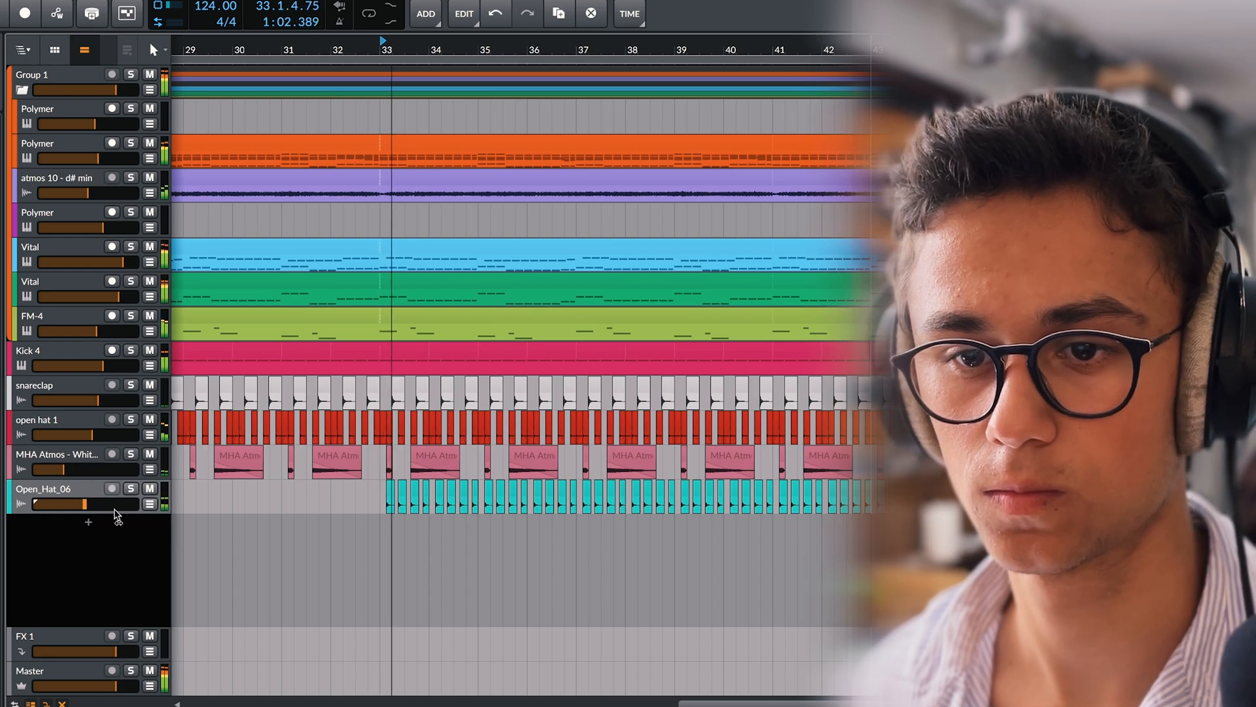
pyautogui.scroll(-3, 429, 513)
pyautogui.moveTo(639, 494); pyautogui.dragTo(571, 500)
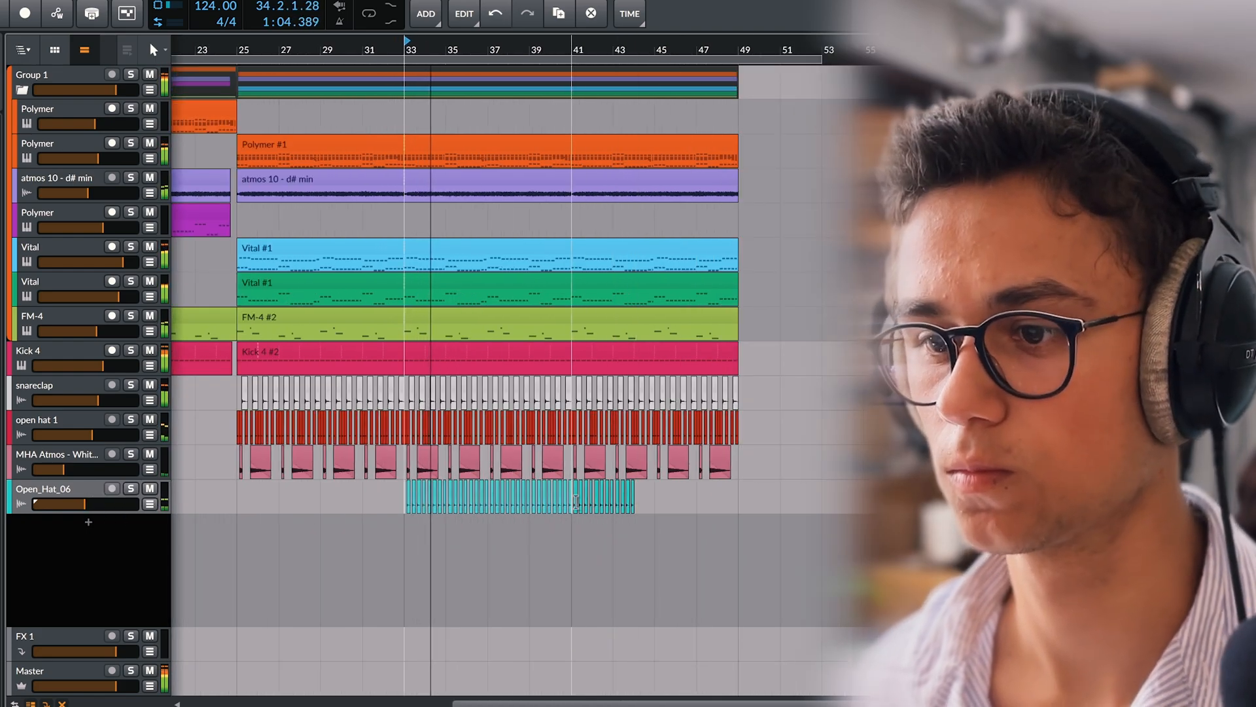
pyautogui.hotkey('ctrl', 'd')
pyautogui.click(836, 523)
pyautogui.scroll(-1, 233, 525)
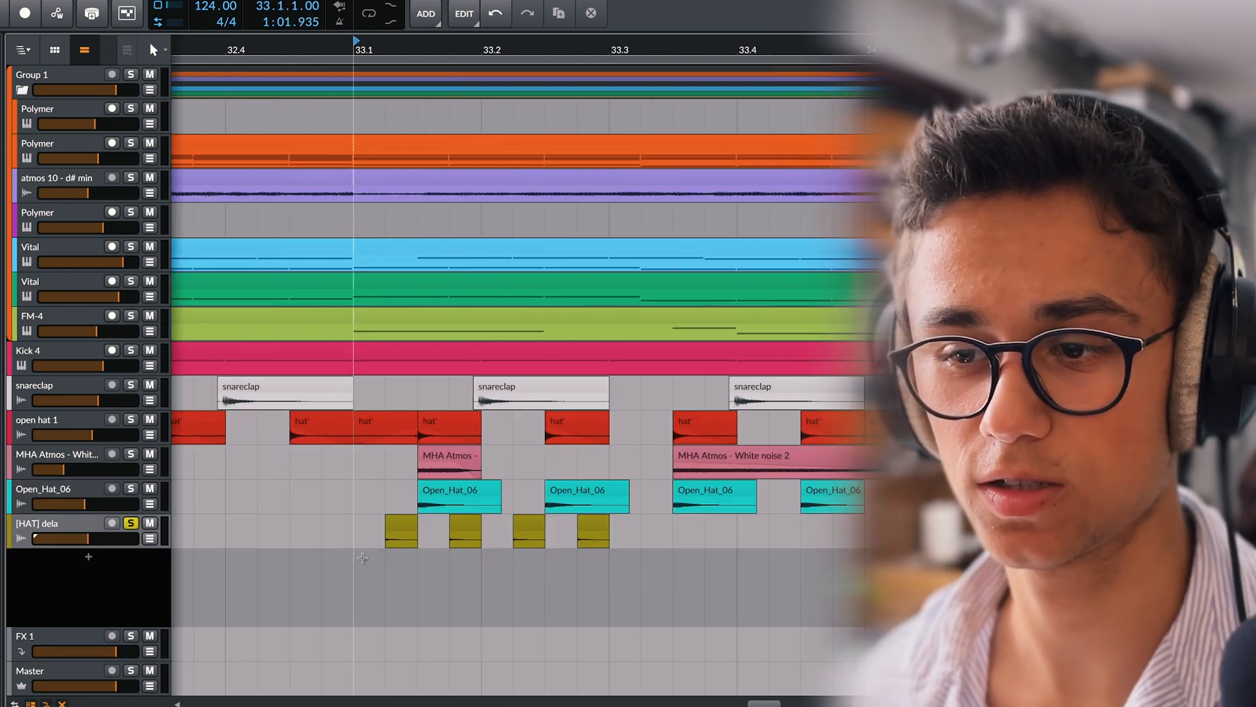
# Duplicate the [HAT] dela pattern of bars 33 to 41 up to bar 49 and set the track's volume to -11.3 dB.
pyautogui.press('space')
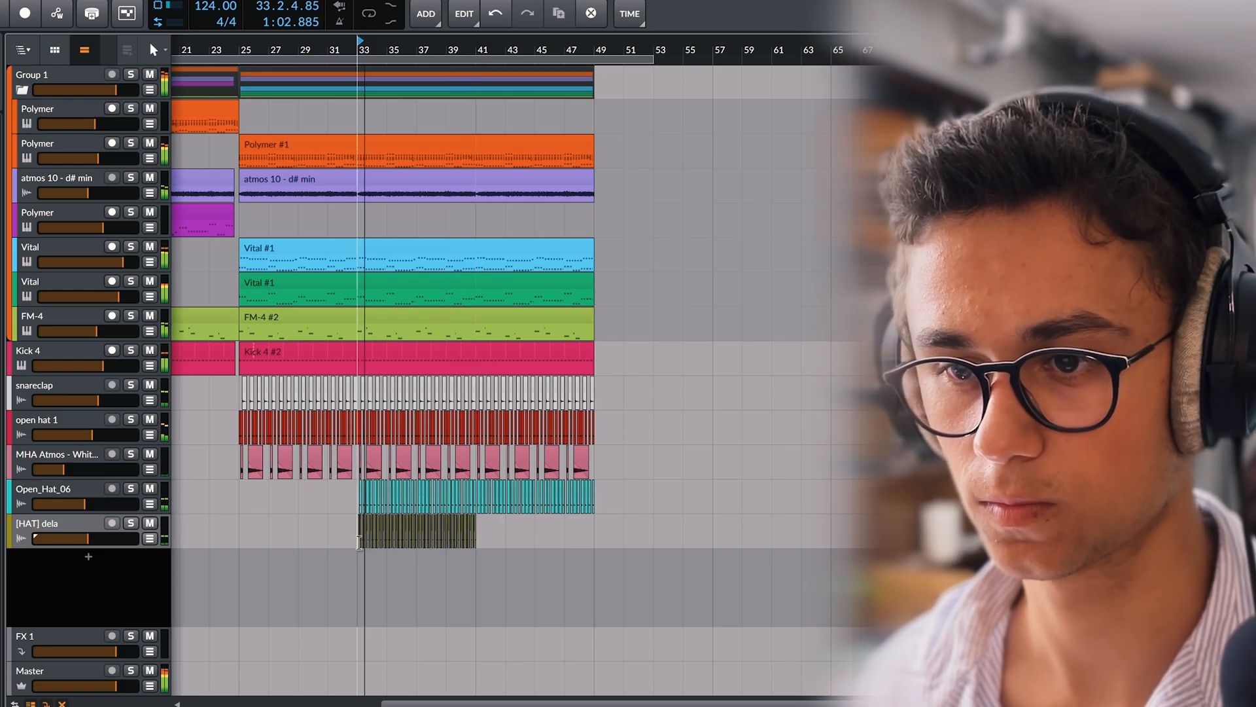
pyautogui.moveTo(359, 542); pyautogui.dragTo(477, 542)
pyautogui.hotkey('ctrl', 'd')
pyautogui.moveTo(88, 538); pyautogui.dragTo(86, 539)
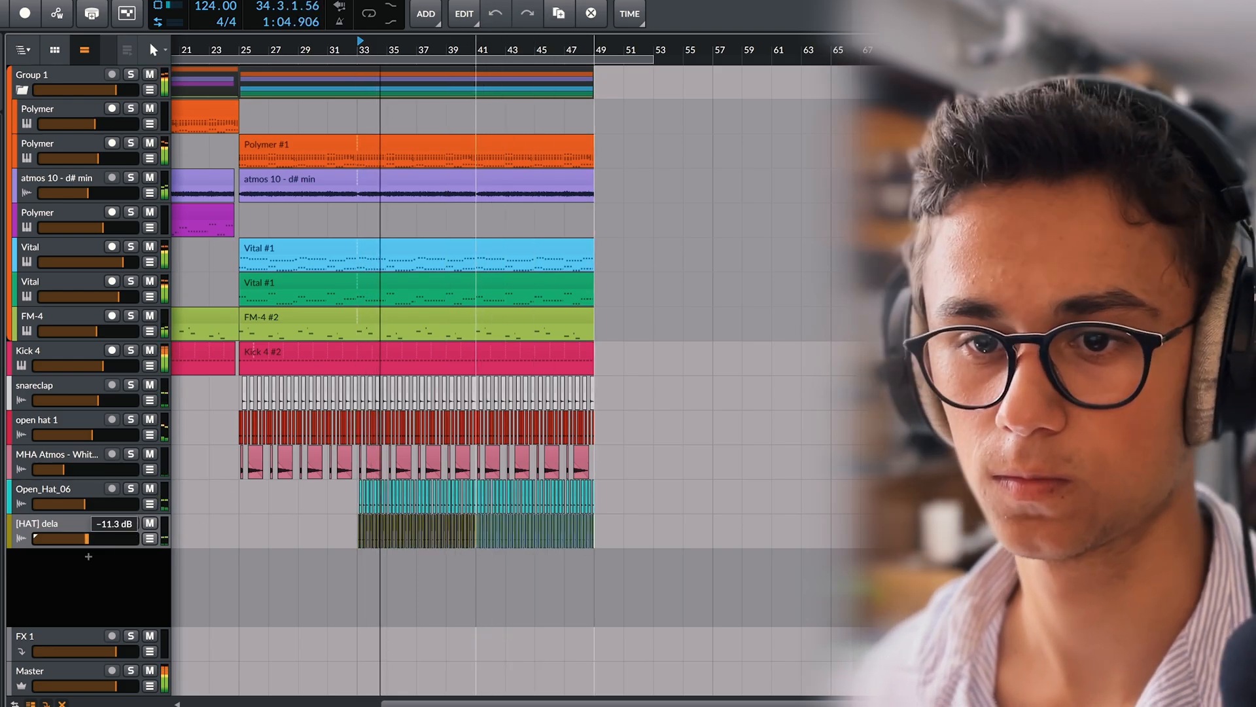
pyautogui.click(578, 543)
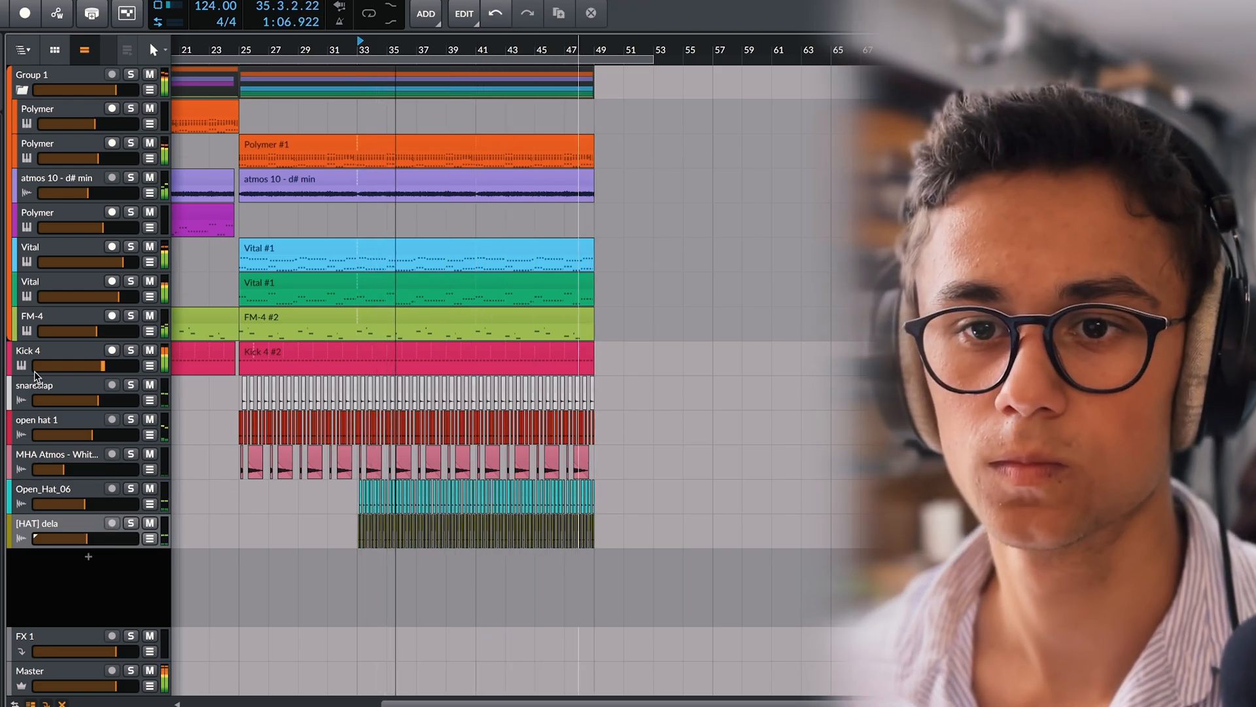
# Group the tracks from Kick 4 through [HAT] dela and name the group Drums.
pyautogui.click(36, 366)
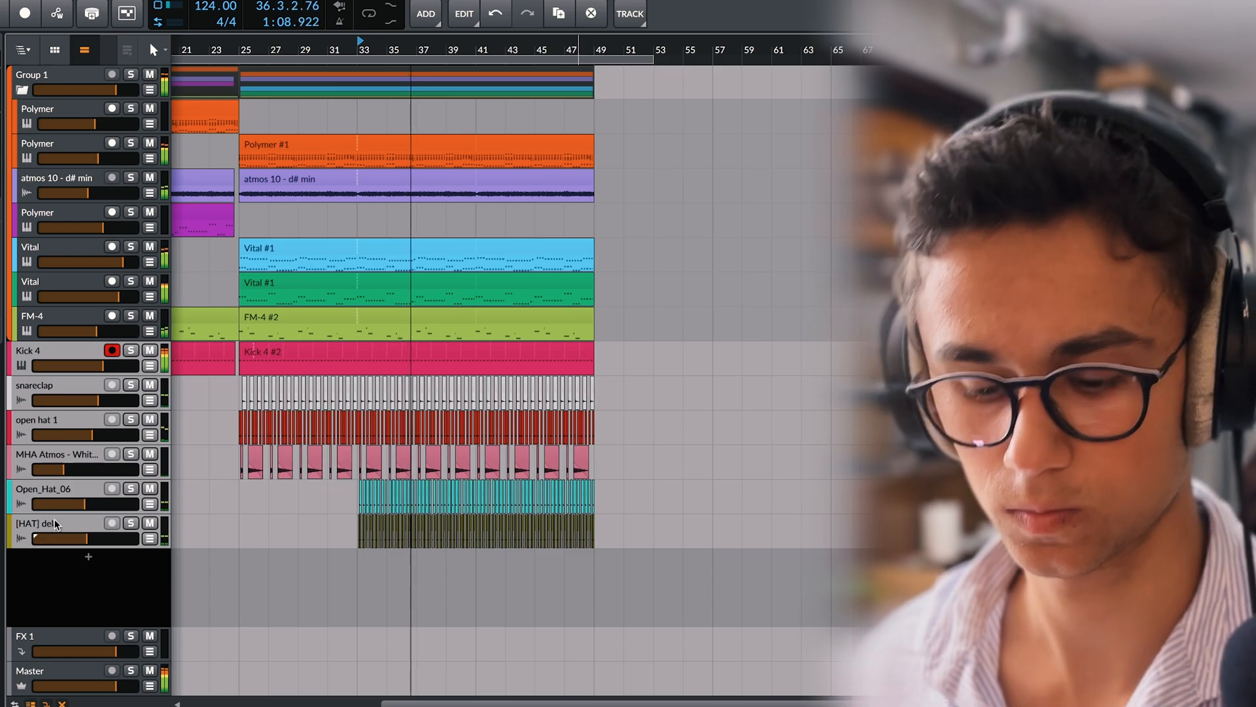
pyautogui.write('gd')
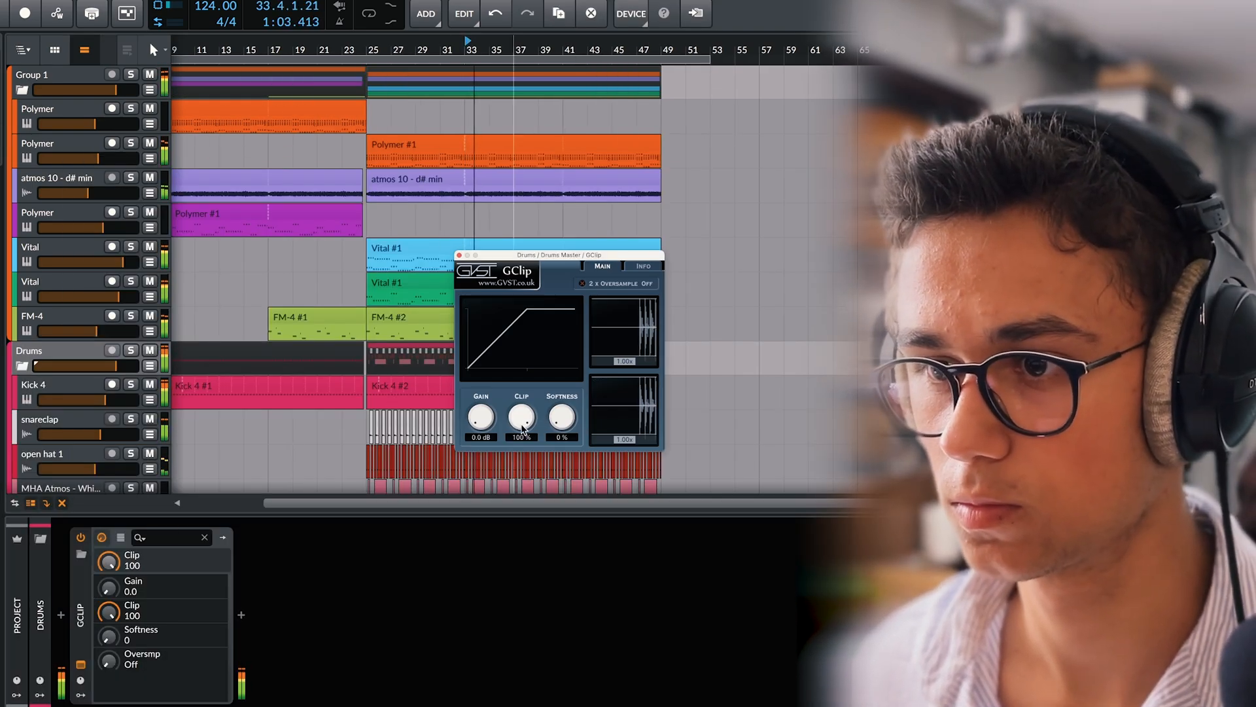
# Set the Drums group's GClip clip level to 89%, and add a second GClip after dBComp with its clip level at 95%.
pyautogui.moveTo(522, 425); pyautogui.dragTo(522, 440)
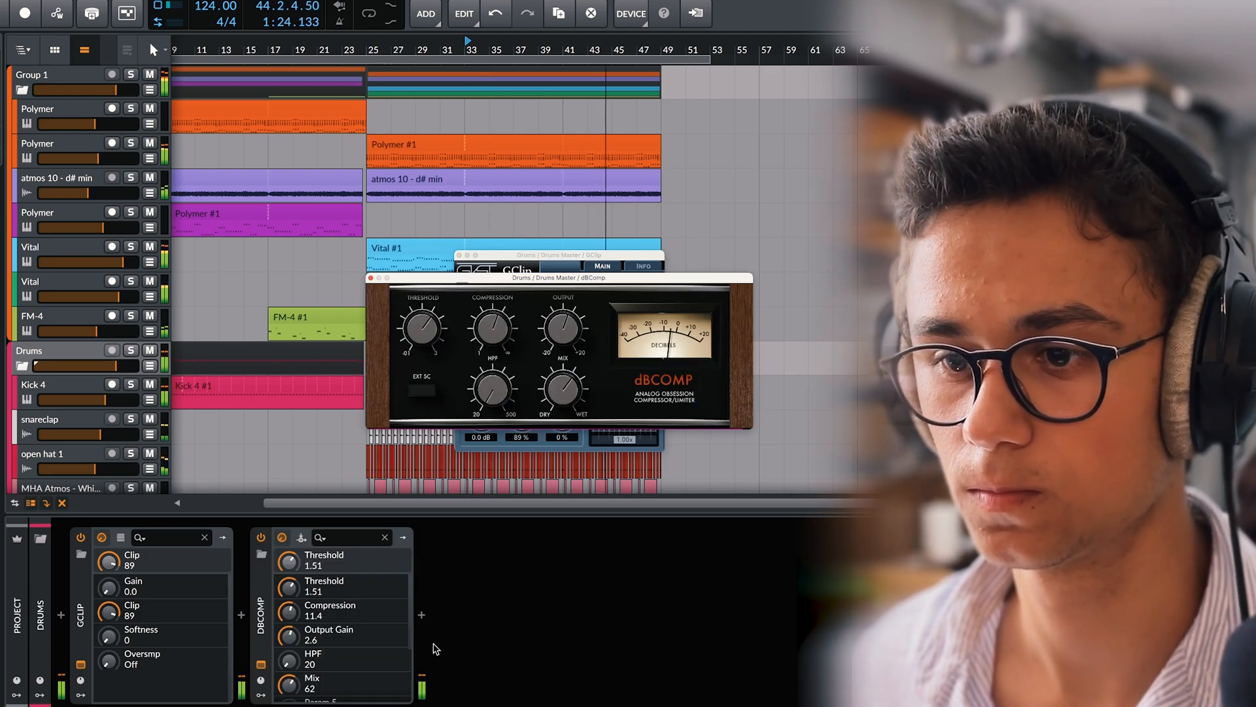
pyautogui.click(422, 615)
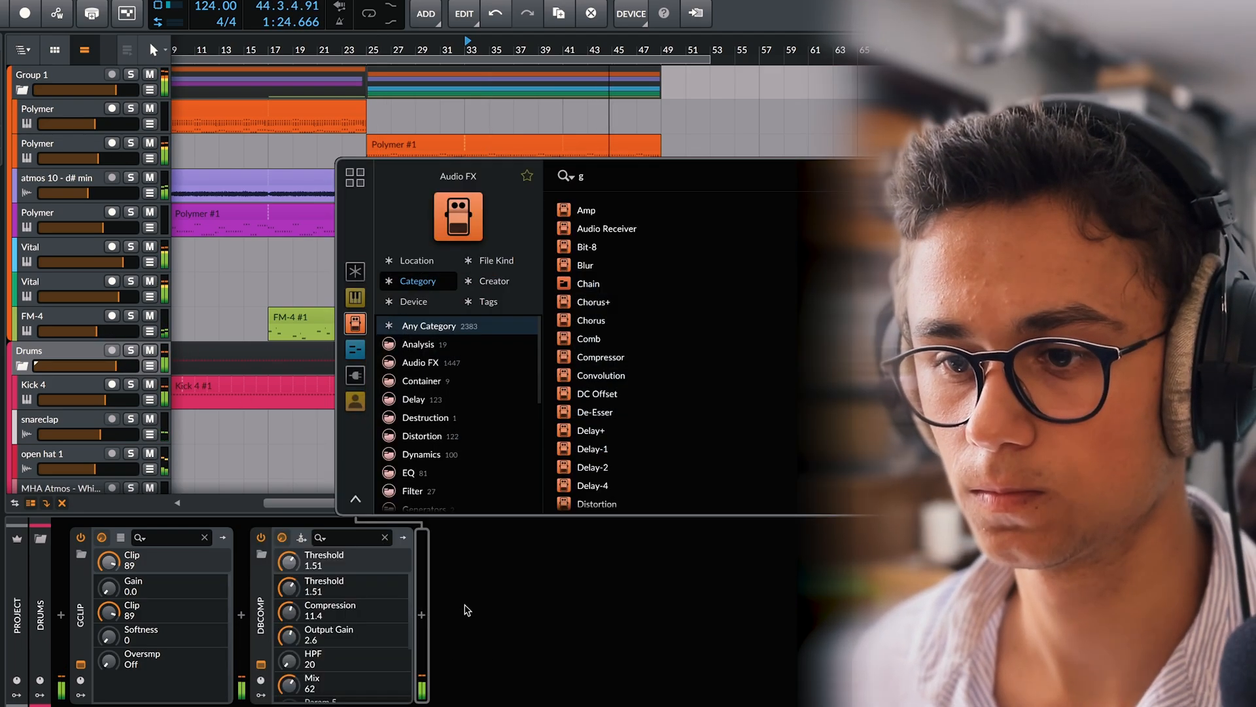
pyautogui.write('gc')
pyautogui.doubleClick(581, 214)
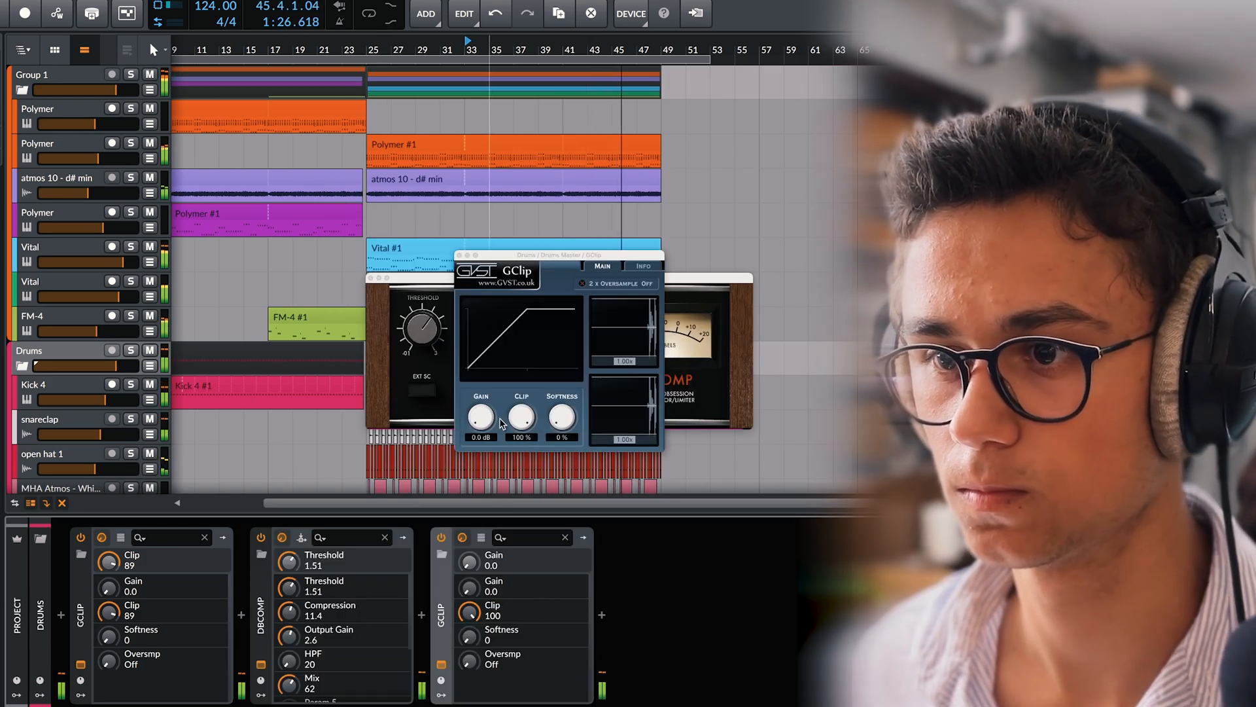
pyautogui.moveTo(520, 418); pyautogui.dragTo(514, 428)
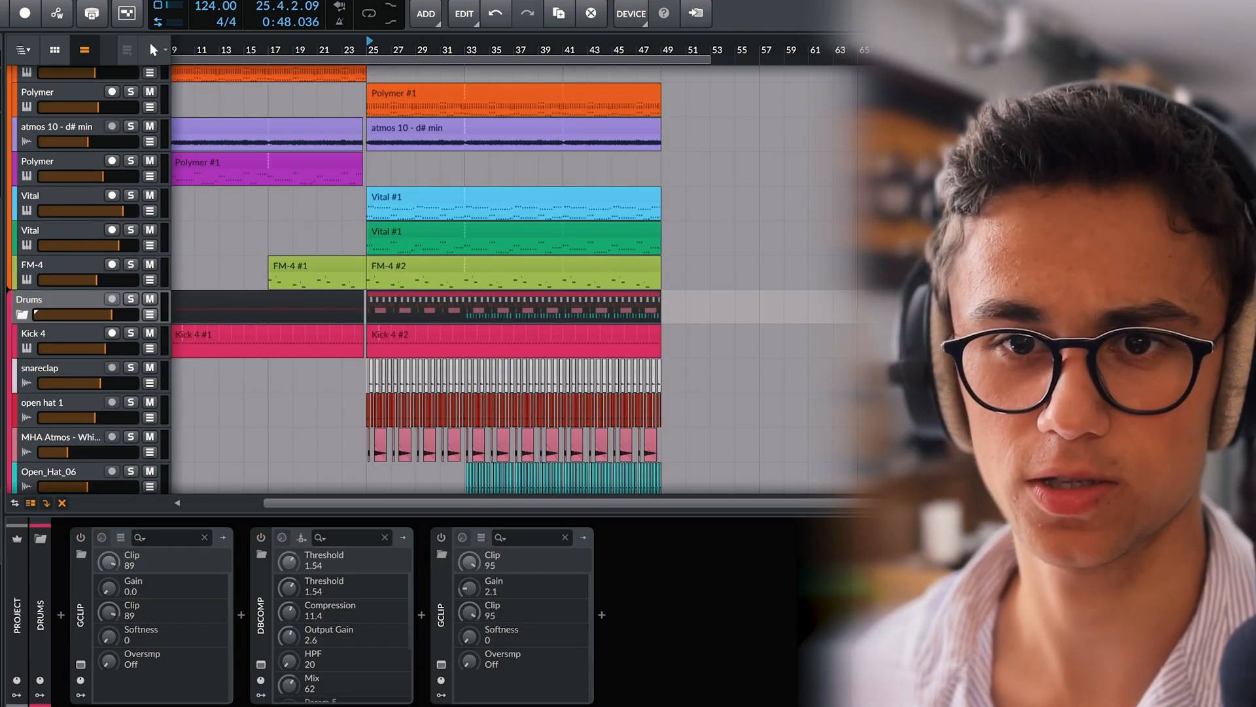
pyautogui.press('space')
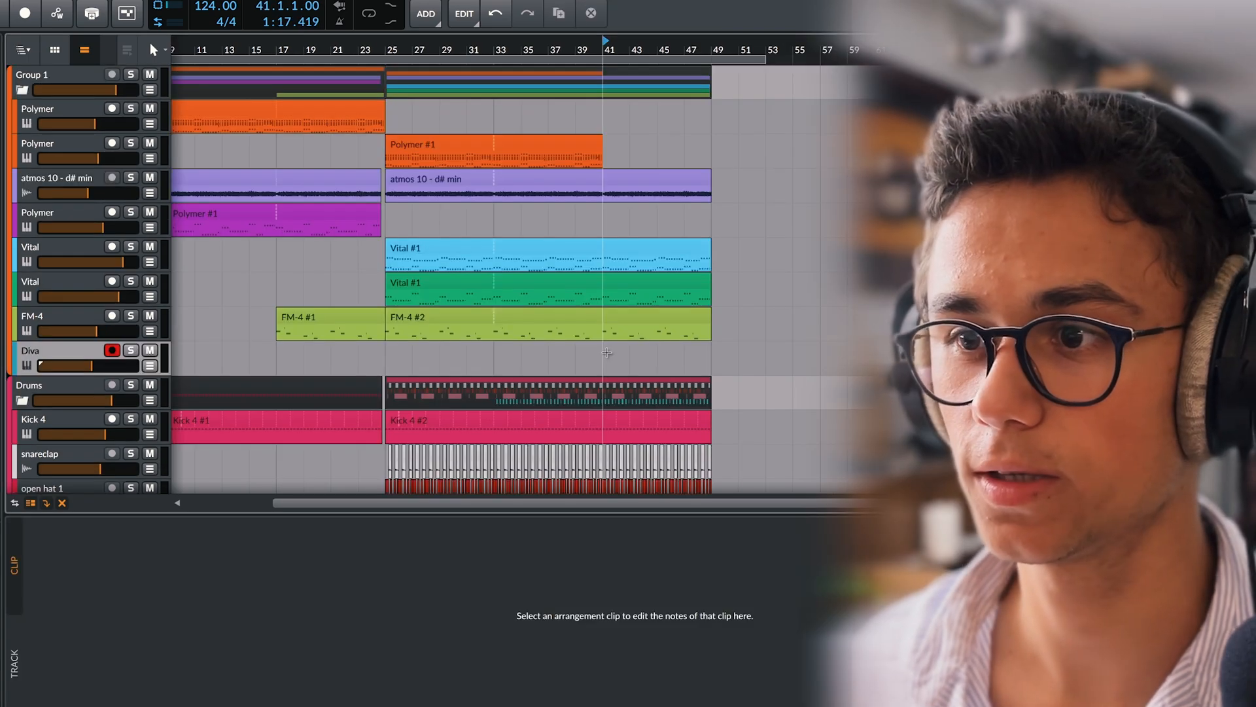
# Create a clip on the Diva track at bar 41 and trim its end to bar 49.
pyautogui.doubleClick(609, 348)
pyautogui.moveTo(633, 348); pyautogui.dragTo(704, 344)
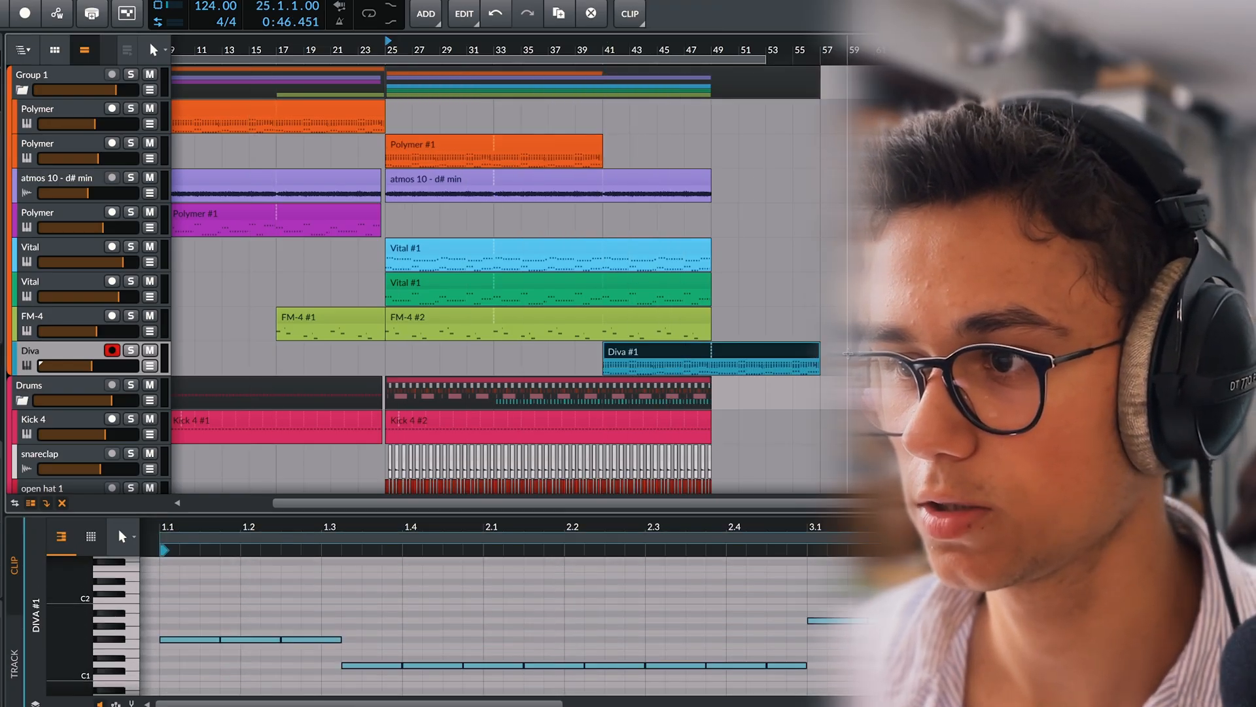
pyautogui.moveTo(820, 350); pyautogui.dragTo(712, 350)
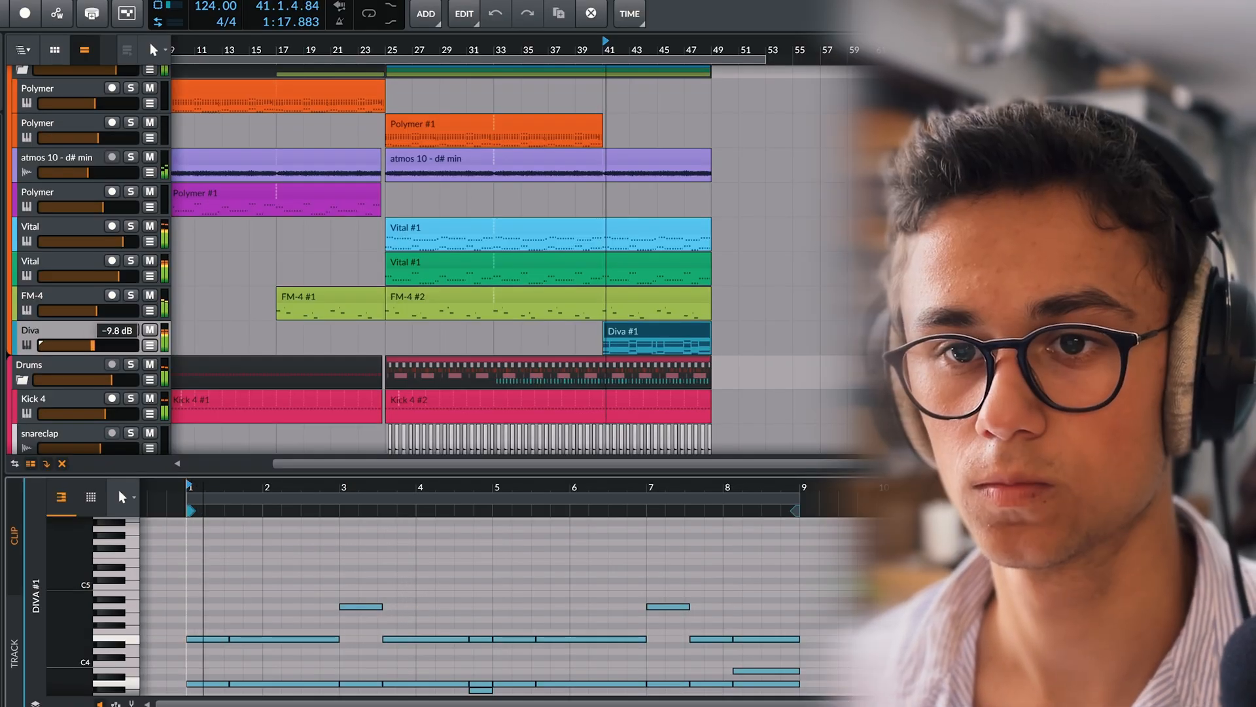
# Lower the Diva track's volume slightly and add an EQ+ after the Diva synth with a low-cut at 151 Hz.
pyautogui.click(81, 336)
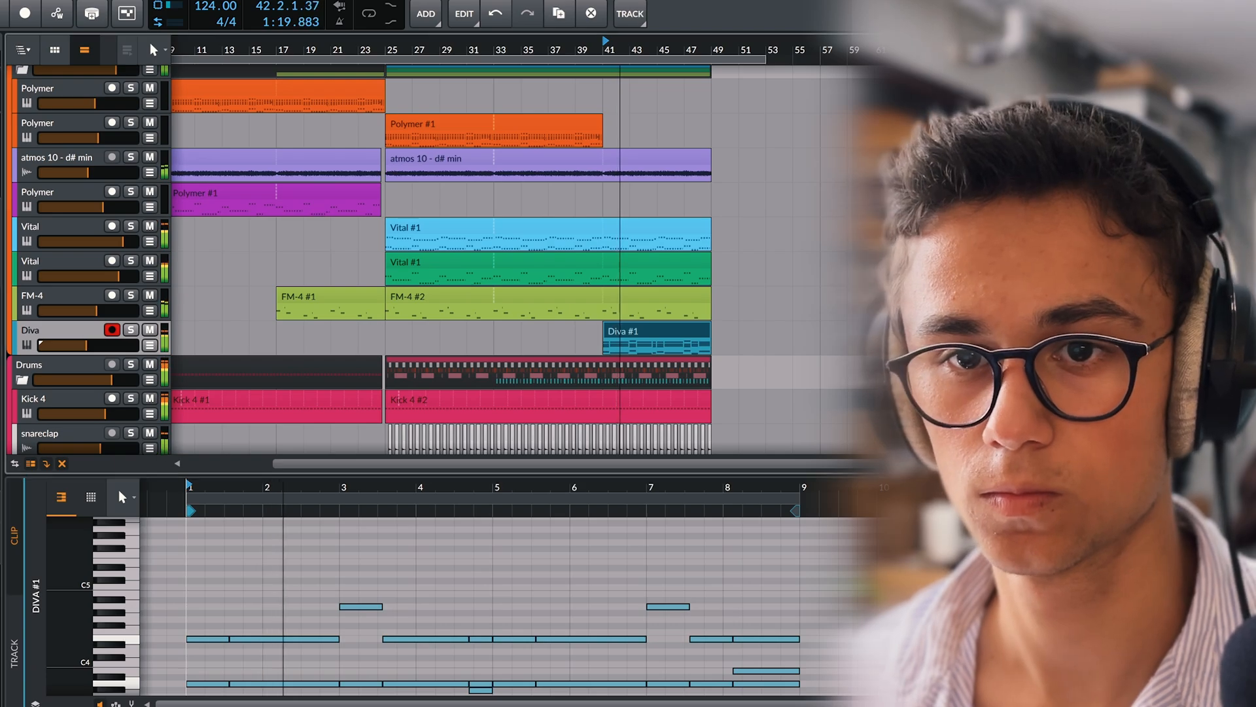
pyautogui.write('beq')
pyautogui.click(349, 245)
pyautogui.doubleClick(349, 245)
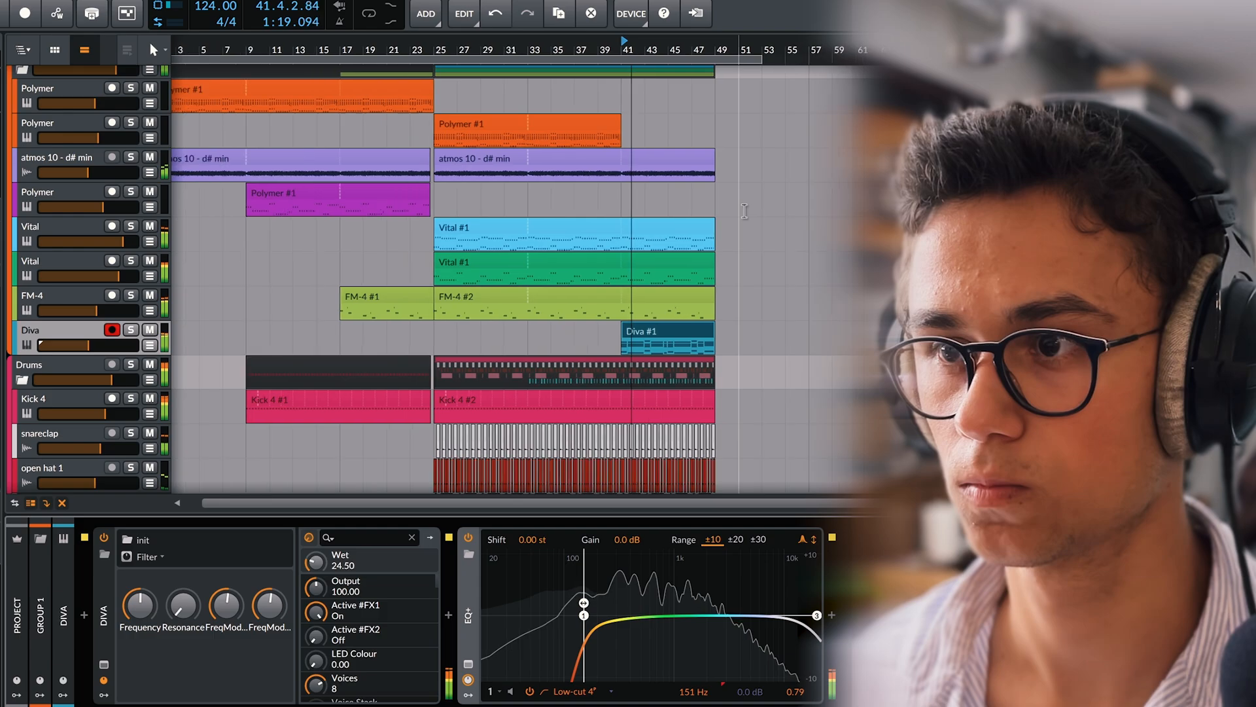
# Trim the end of the upper Vital track's clip back to bar 41 and fine-tune the Diva track's volume.
pyautogui.scroll(-2, 745, 210)
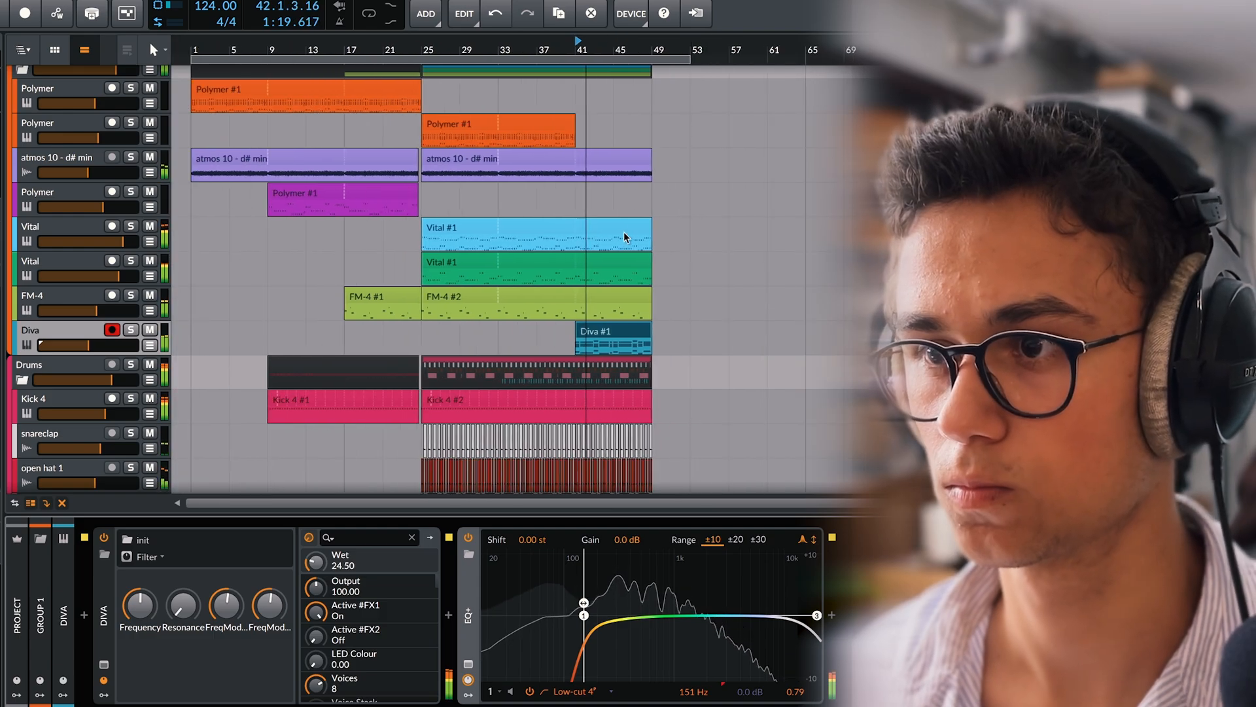
pyautogui.moveTo(650, 227); pyautogui.dragTo(577, 230)
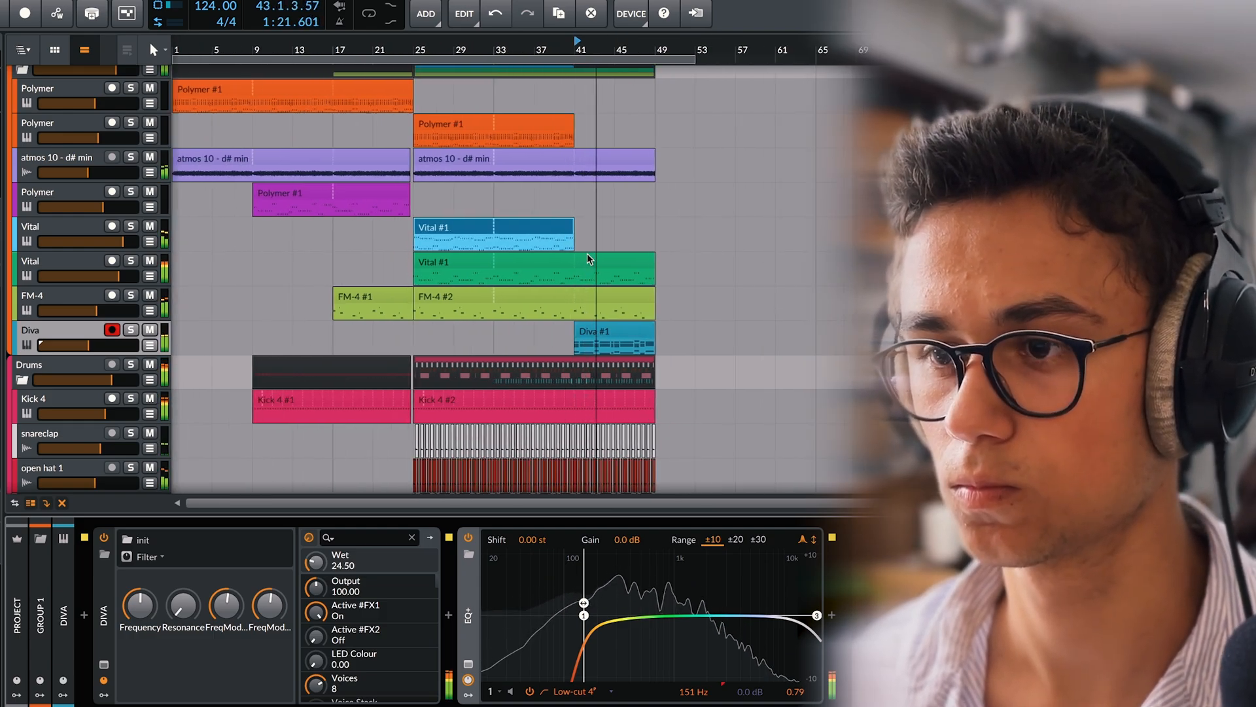
pyautogui.scroll(3, 588, 256)
pyautogui.moveTo(104, 345); pyautogui.dragTo(101, 350)
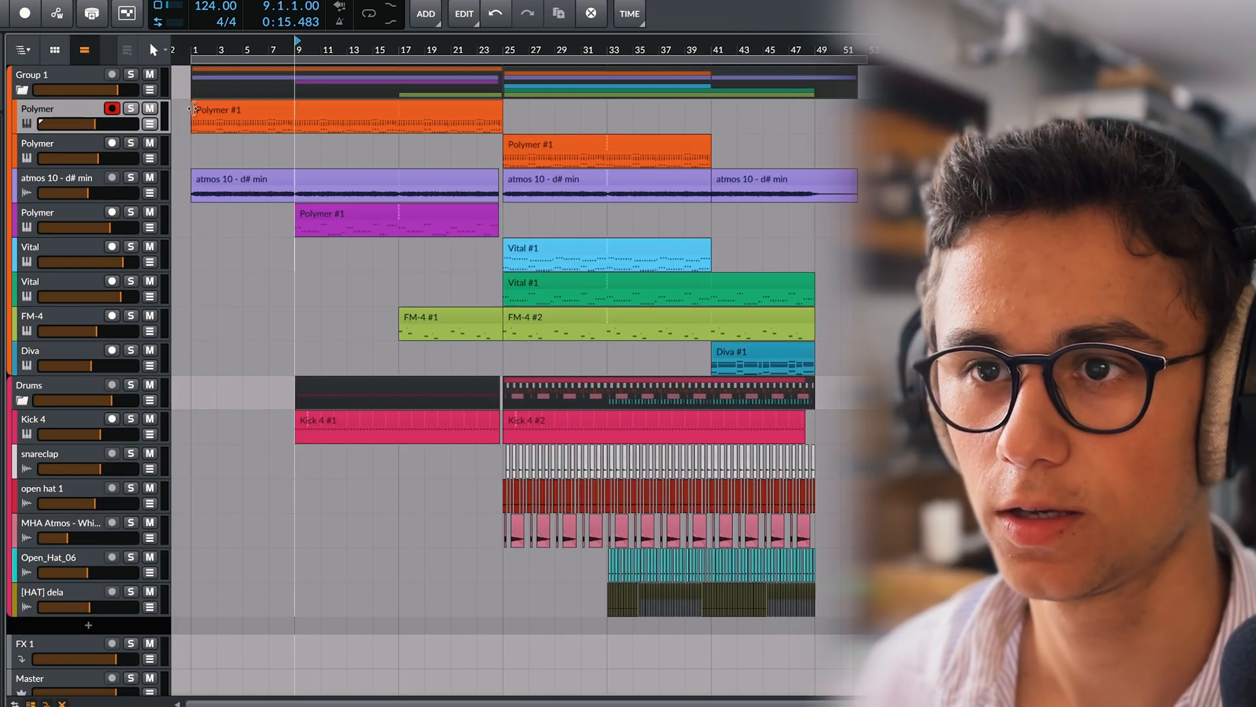
# Shorten the first section's Polymer and atmos clips to start eight bars later, and delete the first Kick 4 clip.
pyautogui.moveTo(192, 180); pyautogui.dragTo(399, 210)
pyautogui.click(382, 426)
pyautogui.press('Delete')
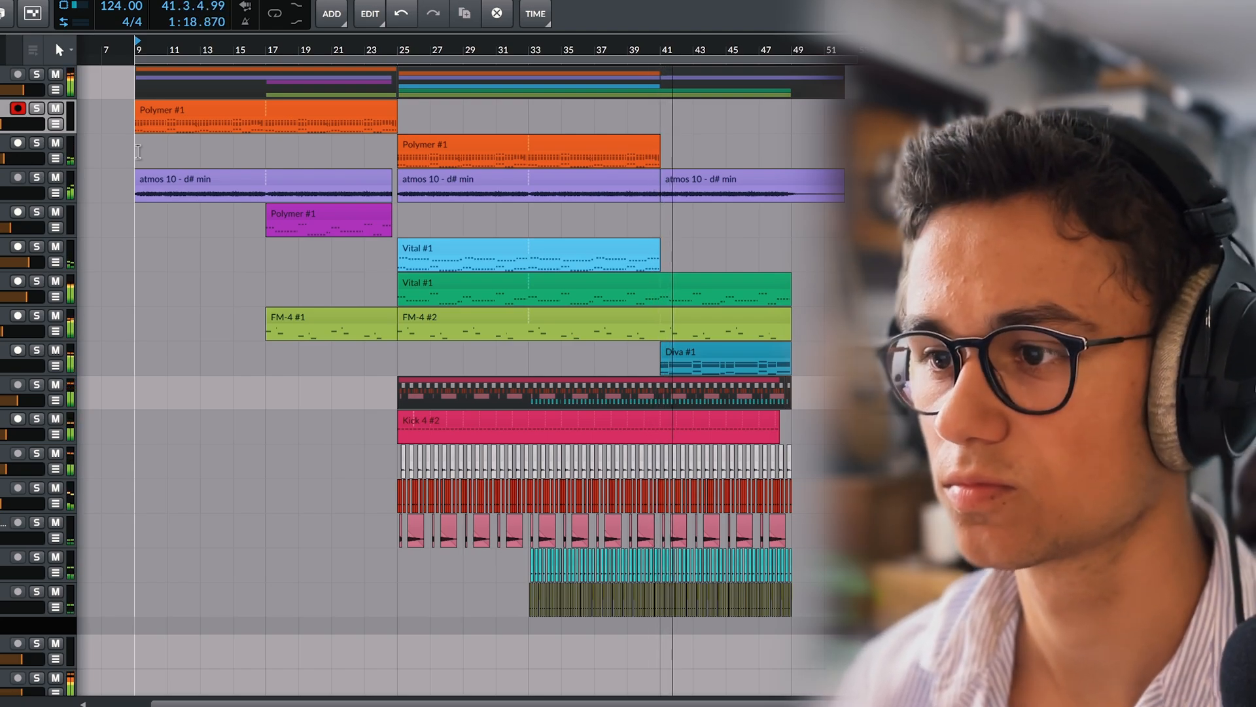
# Readjust the Diva track's volume slightly against the section from bar 41.
pyautogui.moveTo(1, 369); pyautogui.dragTo(2, 366)
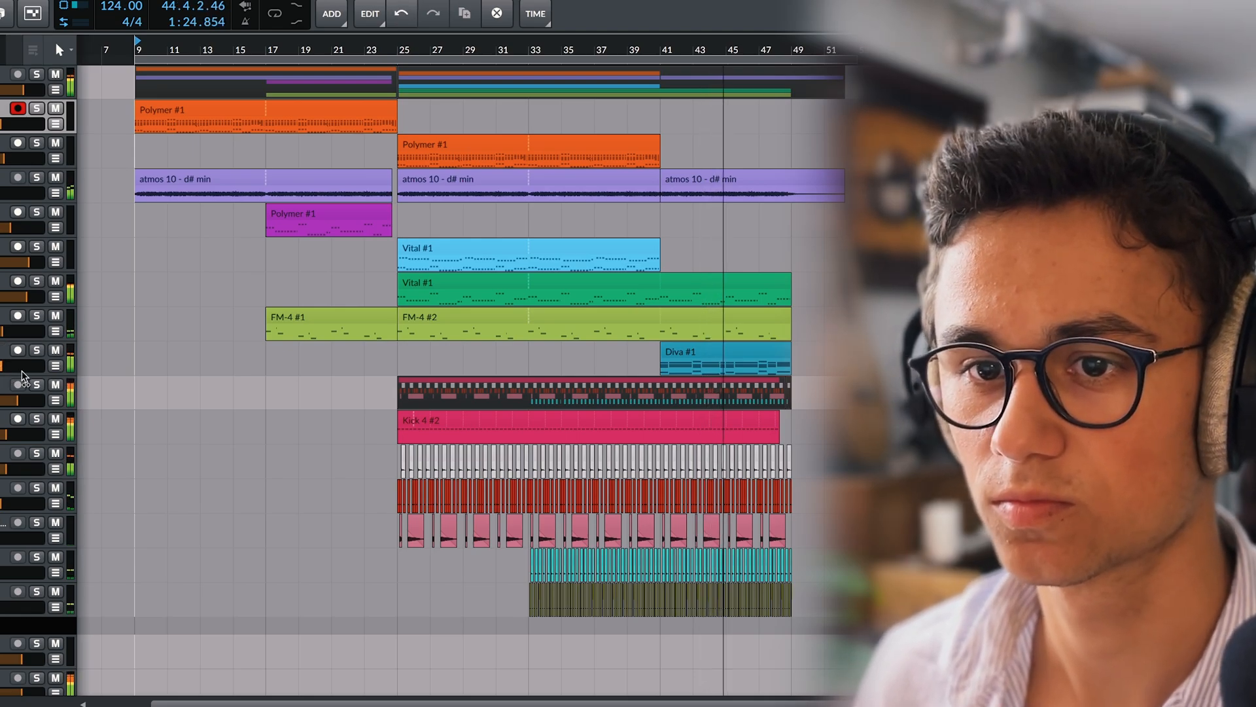